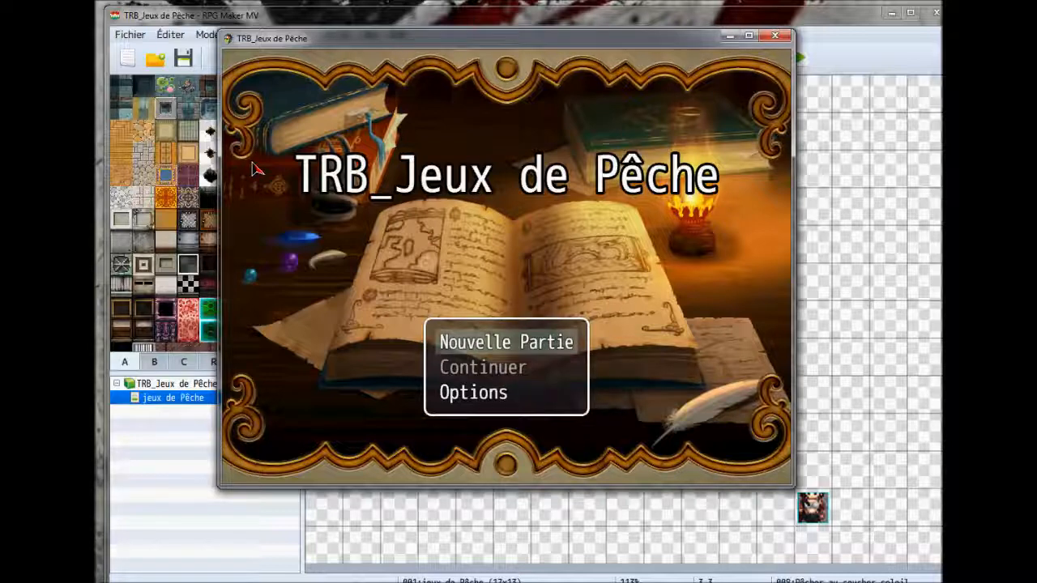
- Start a new game in the playtest and collect the contents of the treasure chest near the house
click(516, 347)
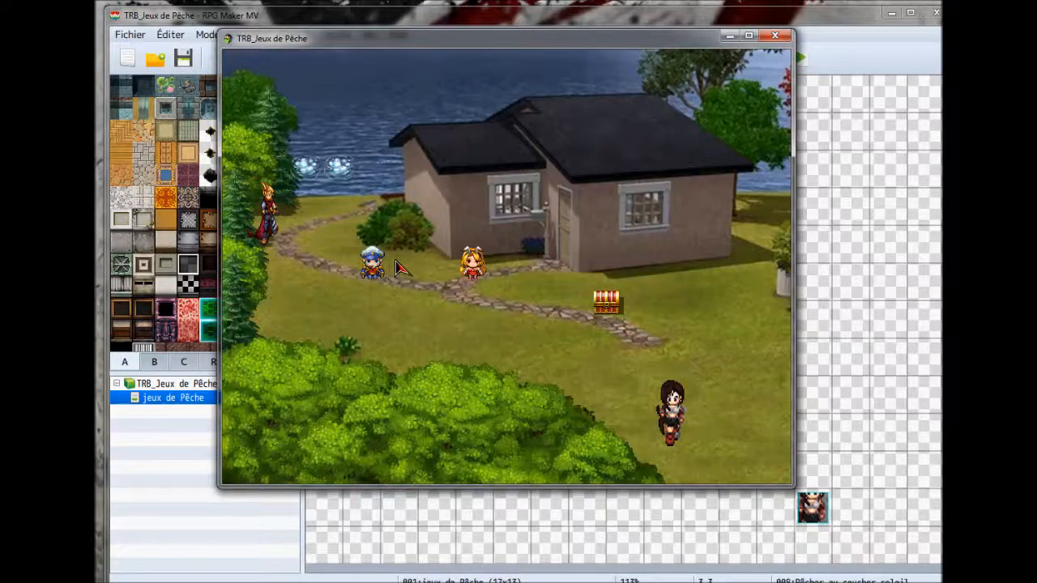
click(623, 324)
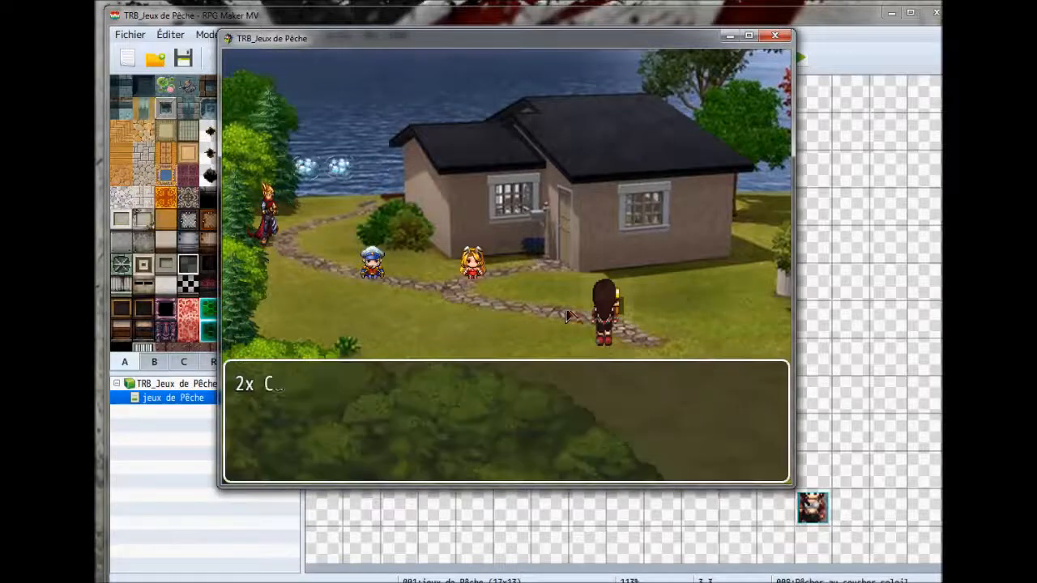
click(603, 361)
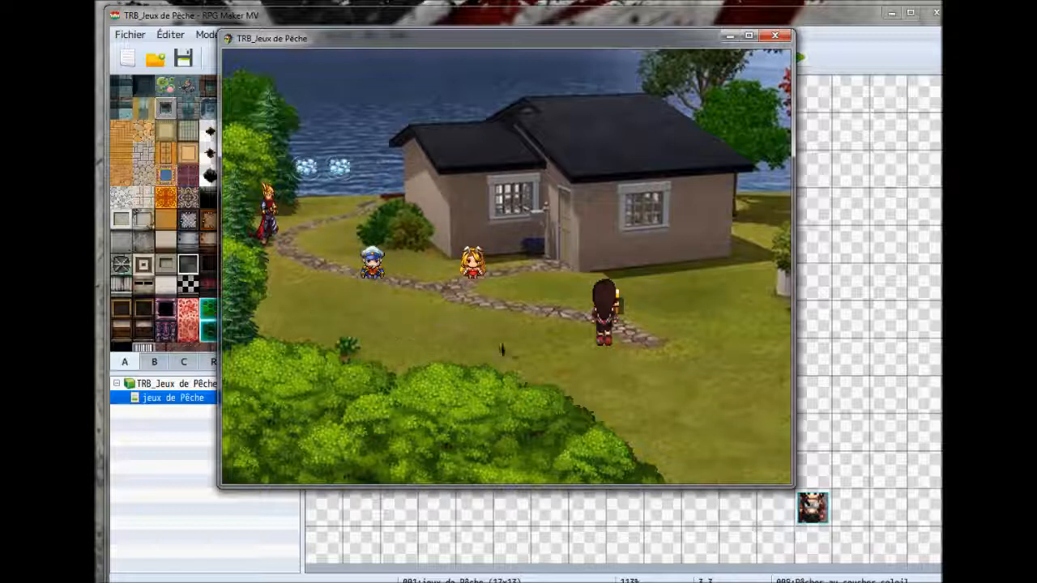
- Walk west along the path to trigger the guard's dialogue and go through it to obtain the fishing permit
click(318, 266)
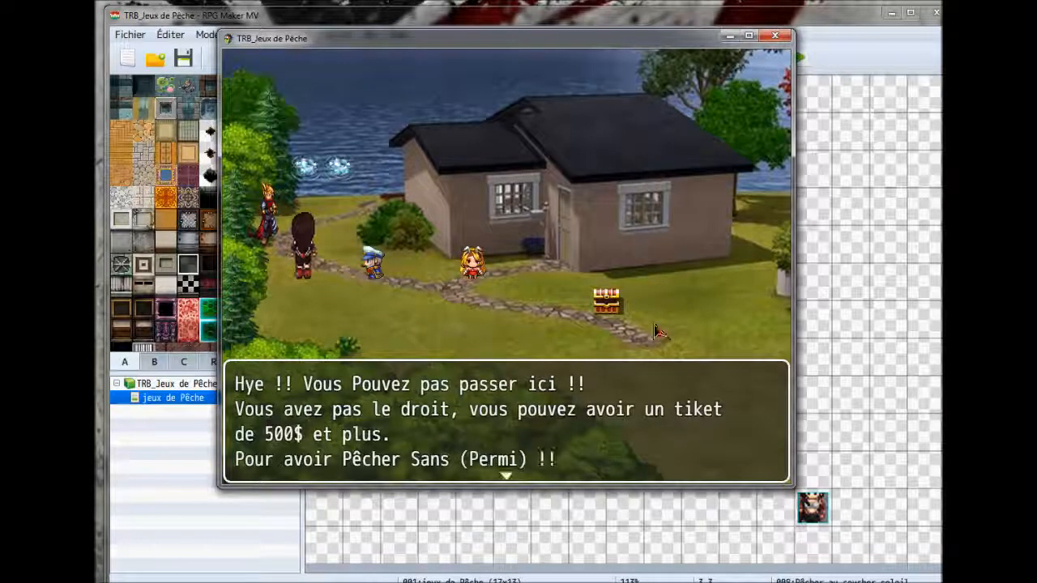
click(554, 421)
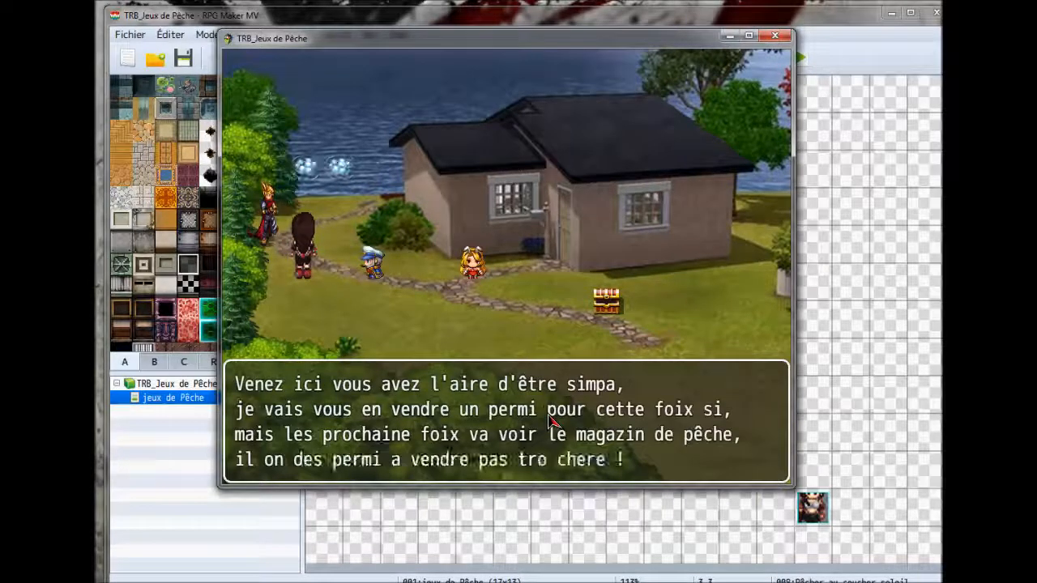
click(437, 366)
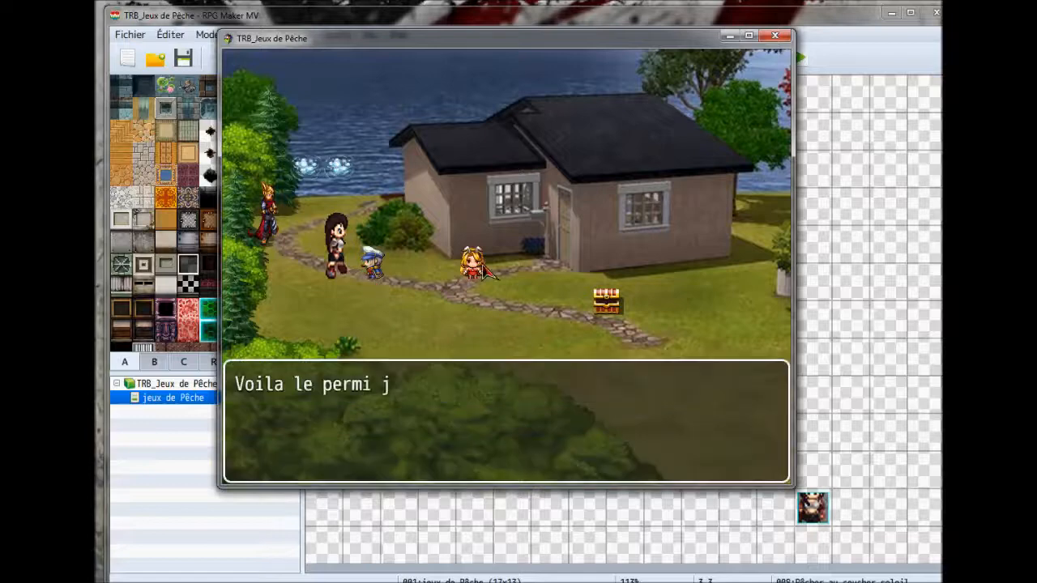
click(757, 315)
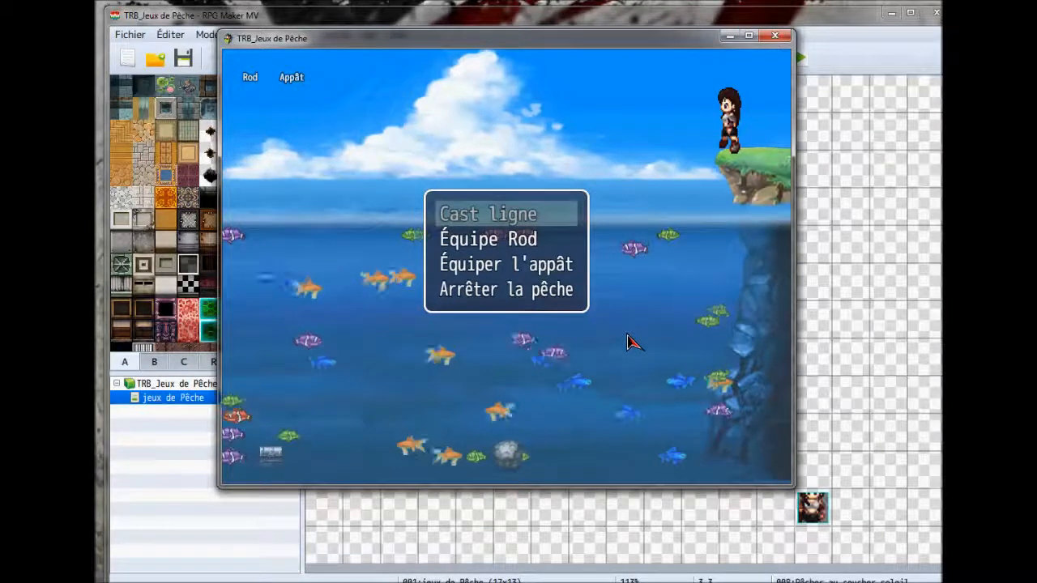
- Leave the daytime fishing scene, try the second fishing spot with the sunset scene, and end the playtest
double_click(509, 289)
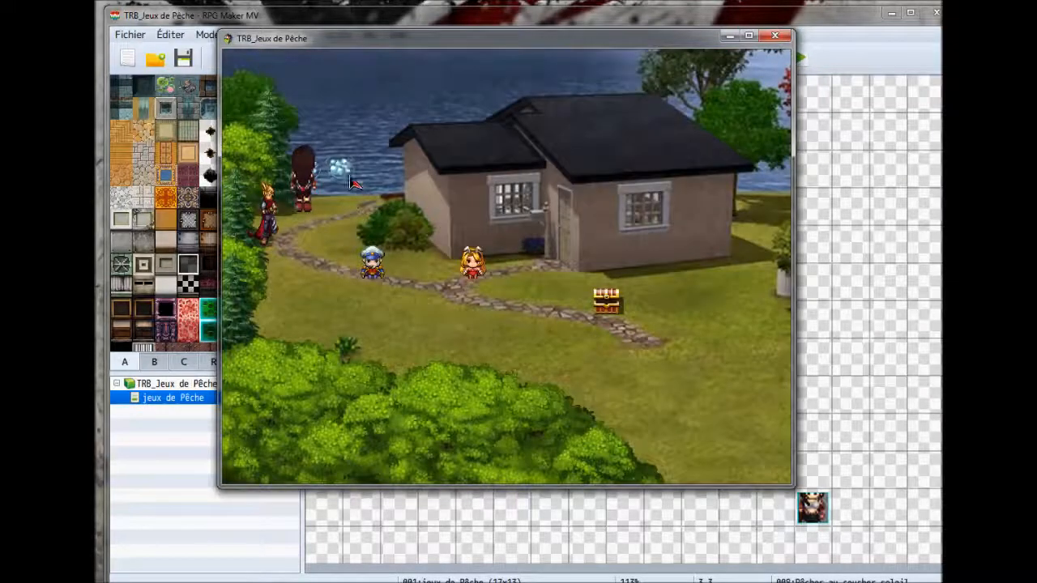
click(353, 183)
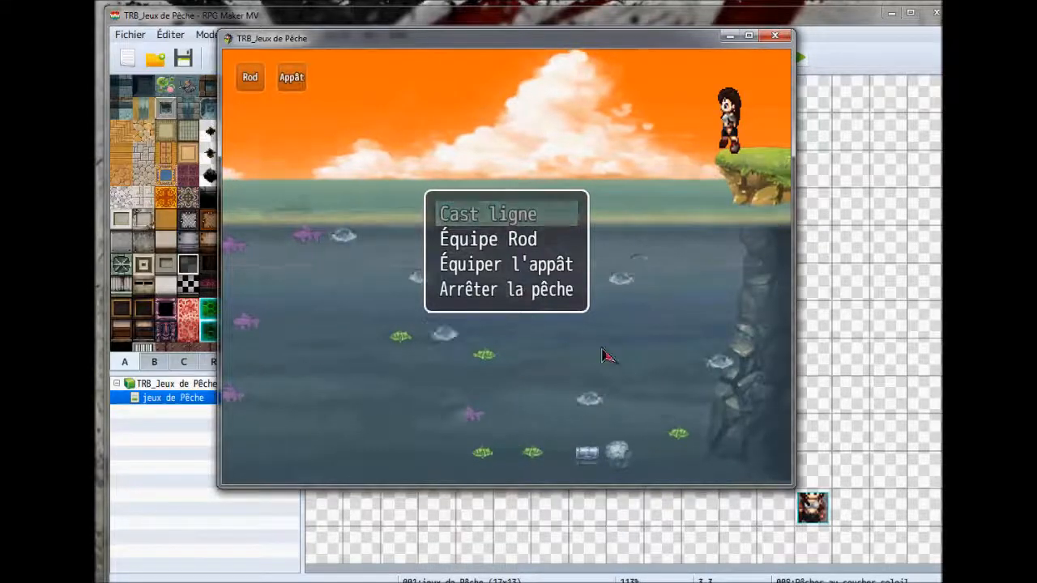
click(541, 291)
click(542, 291)
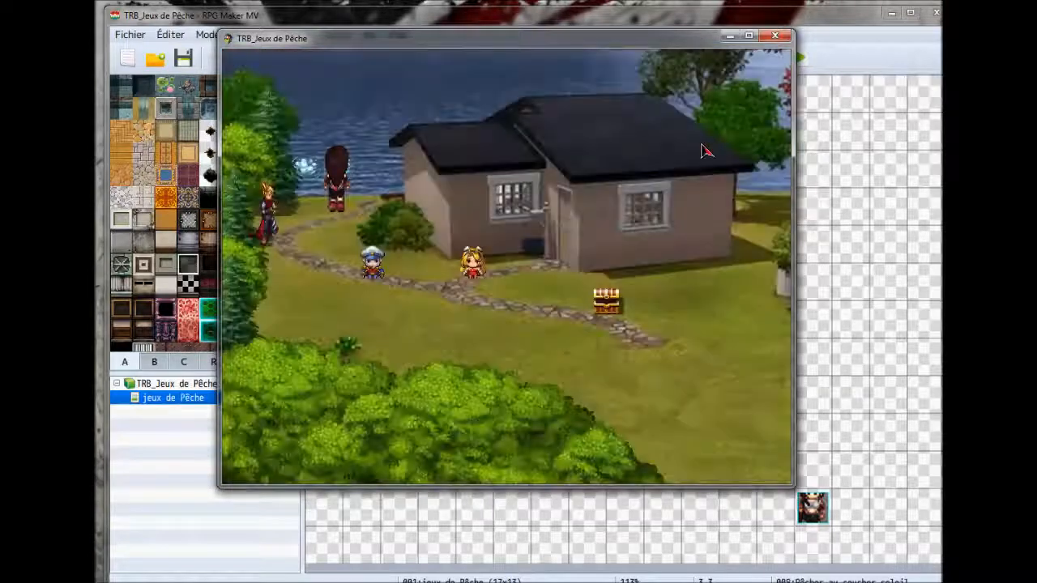
click(774, 36)
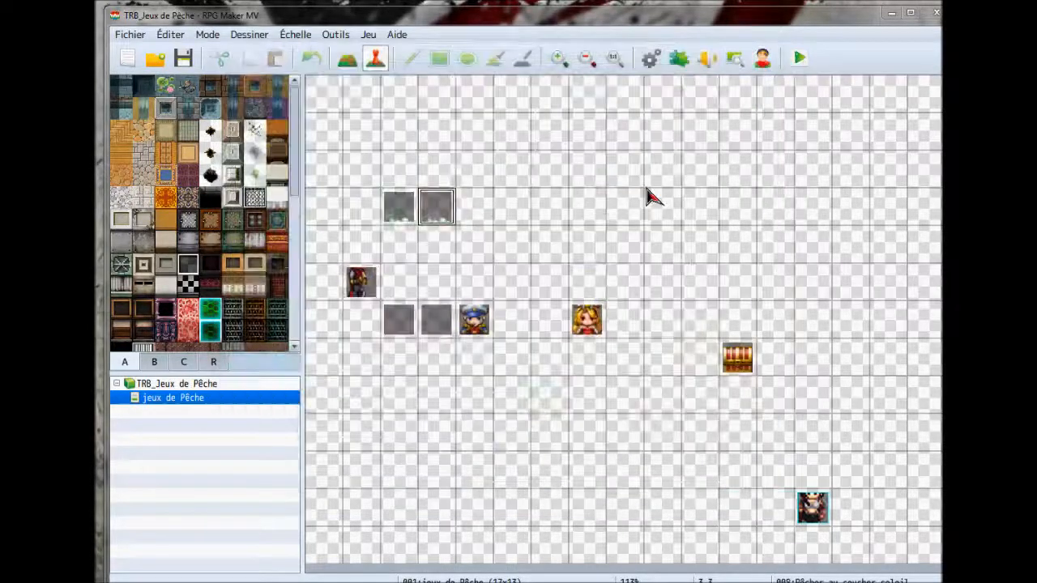
- Open the project folder from the editor and locate the TRB_Pêcheur plugin file in js\plugins
click(371, 35)
click(385, 76)
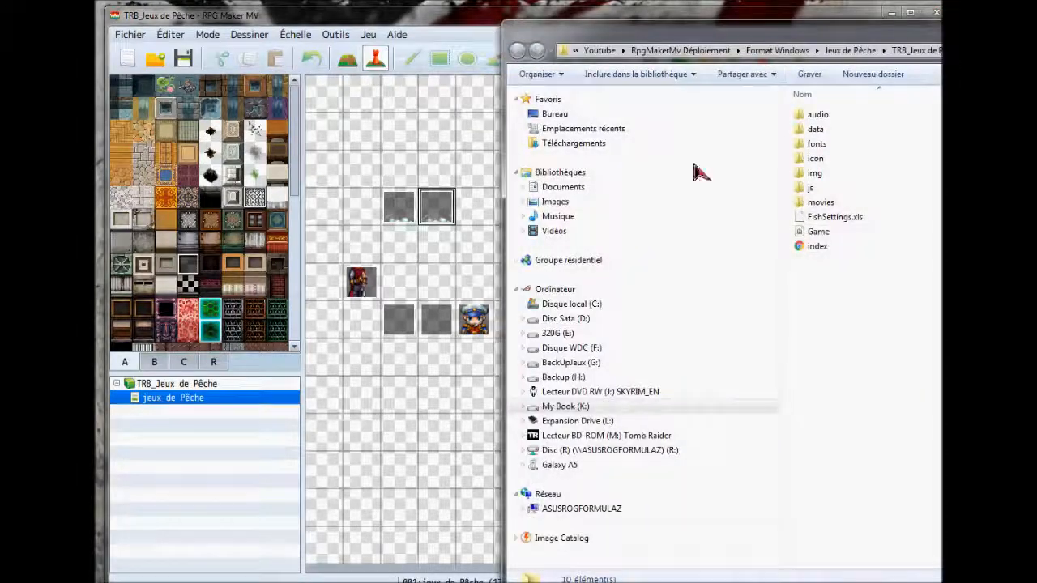
drag(733, 32, 409, 26)
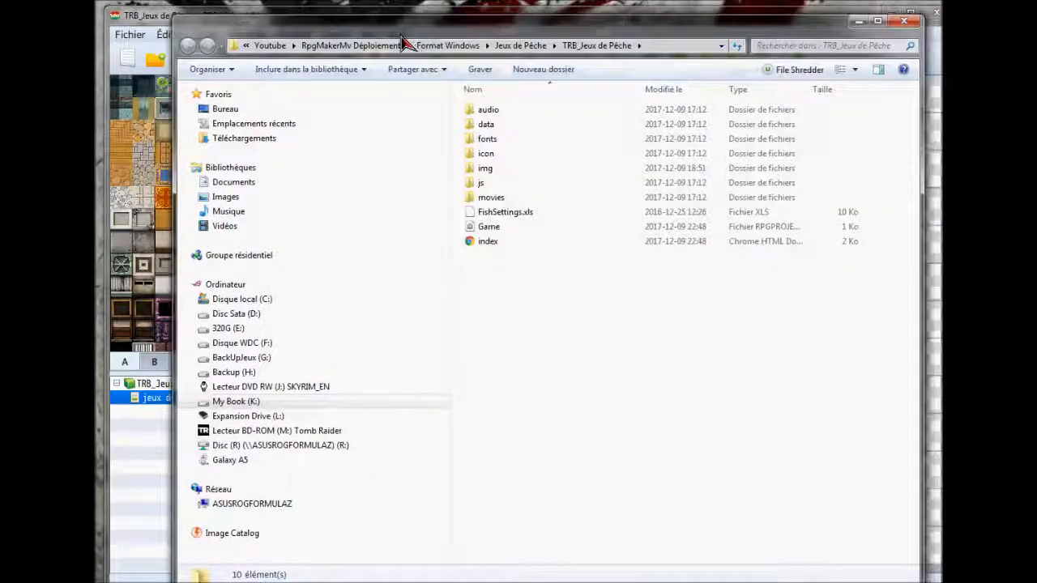
double_click(473, 183)
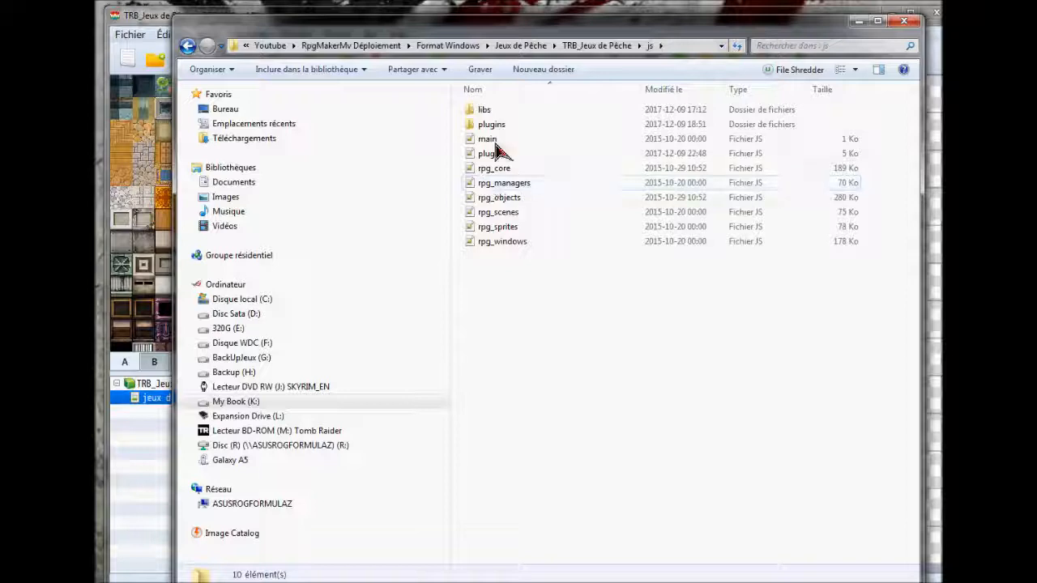
double_click(492, 126)
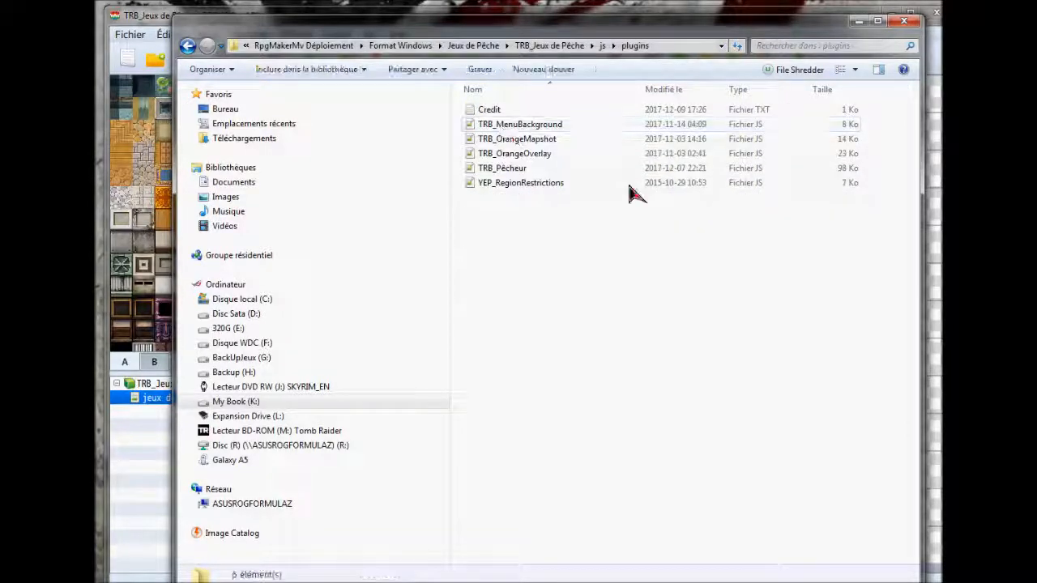
click(549, 169)
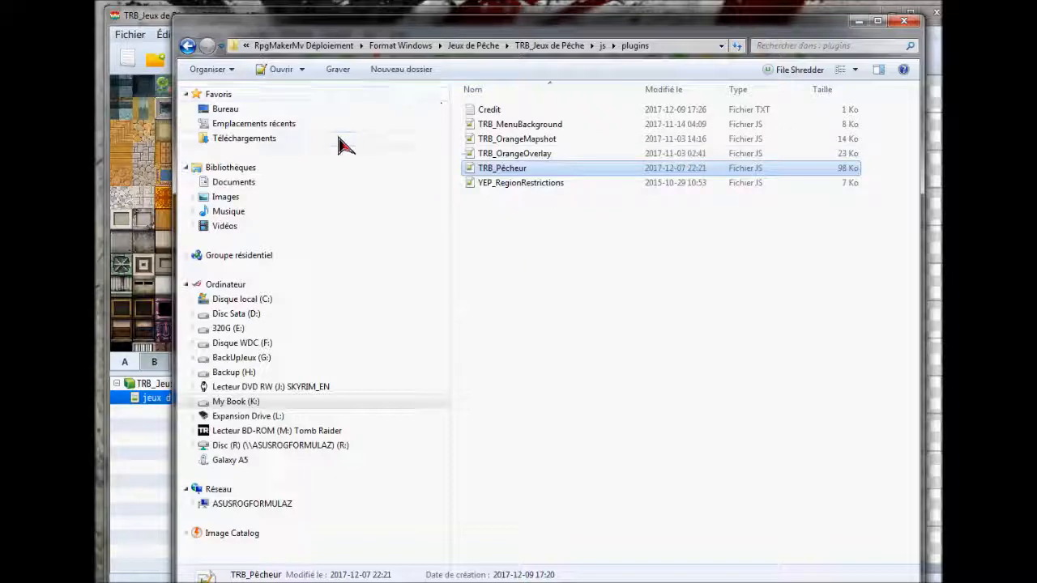
drag(599, 33, 603, 298)
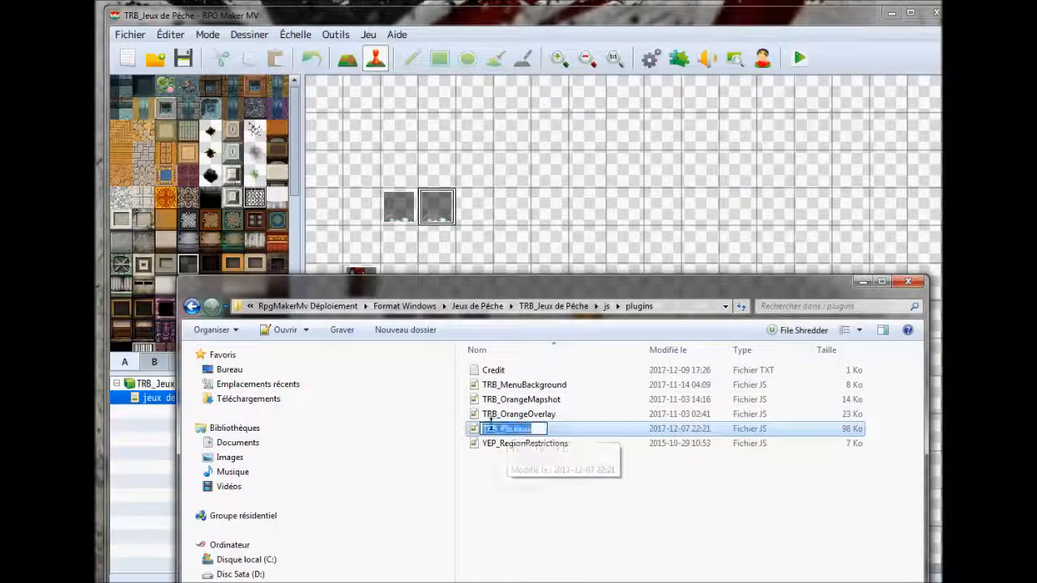
drag(591, 293, 575, 119)
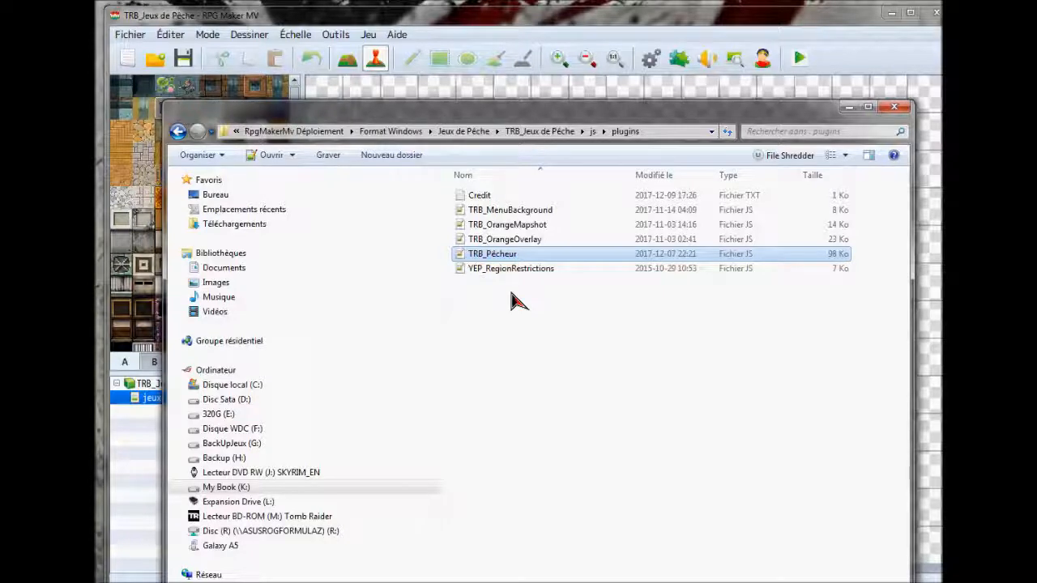
- Return to the project's root folder and point out the FishSettings.xls file
key(BackSpace)
key(BackSpace)
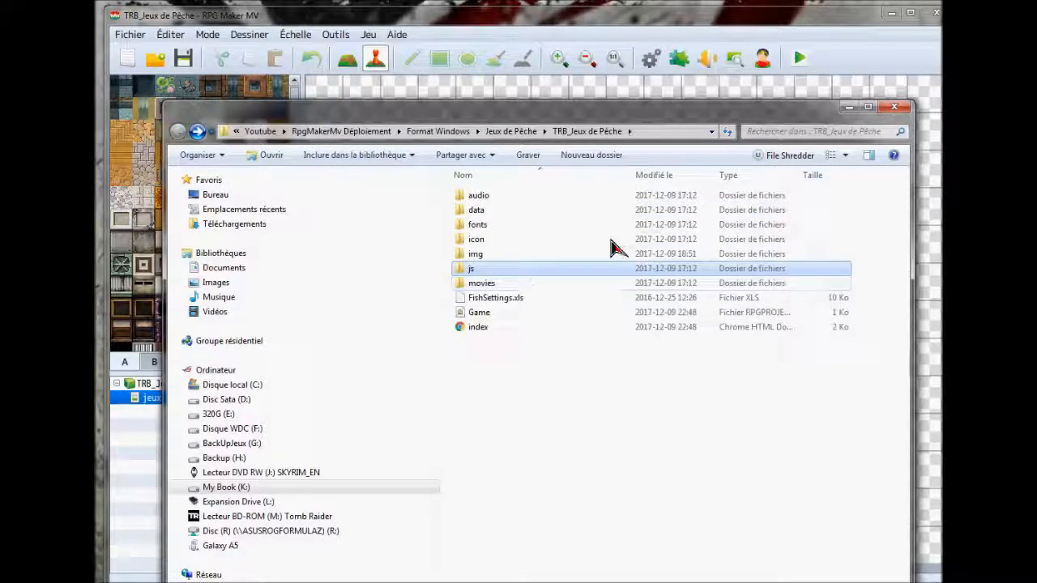
click(489, 302)
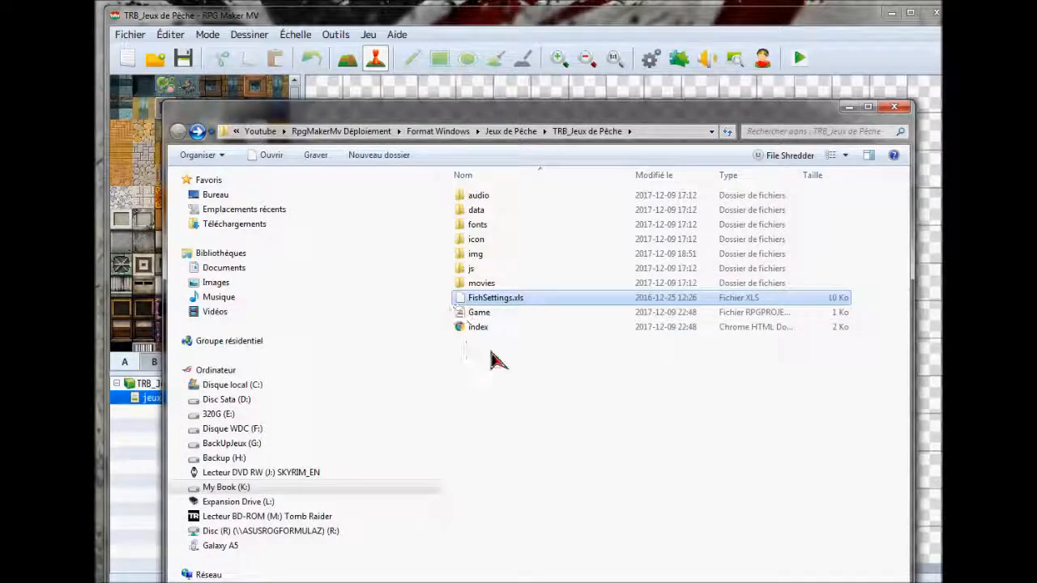
click(478, 297)
click(539, 367)
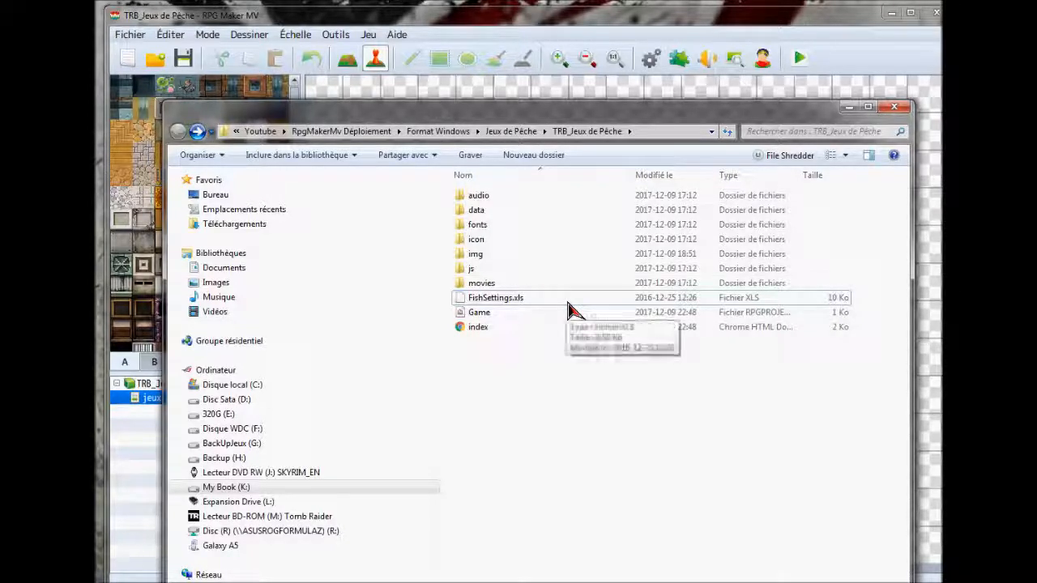
- Open the img\fishing folder and examine the Mauve, orange, Blue, Grise and bait images
double_click(476, 254)
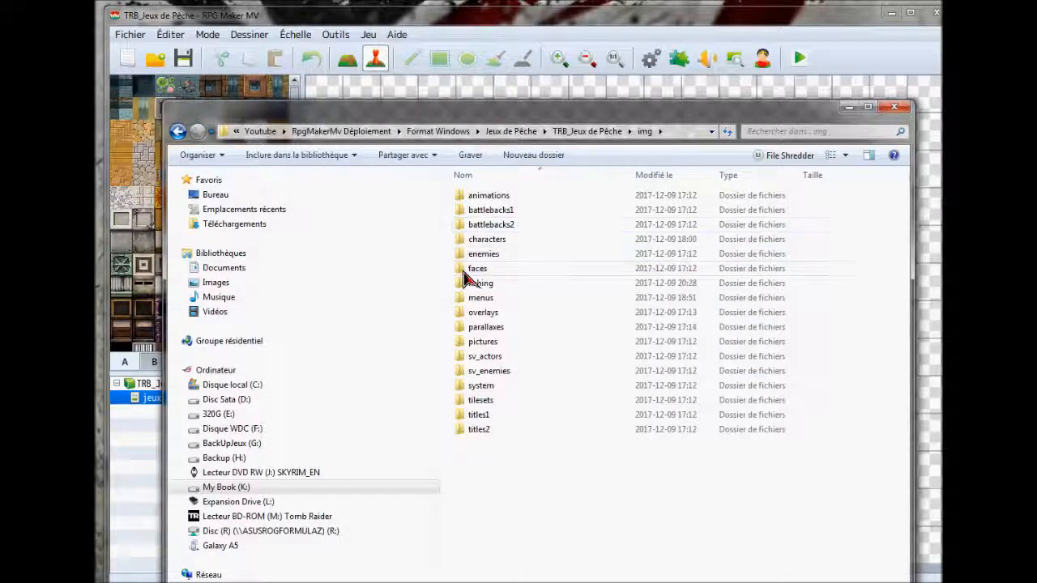
double_click(470, 285)
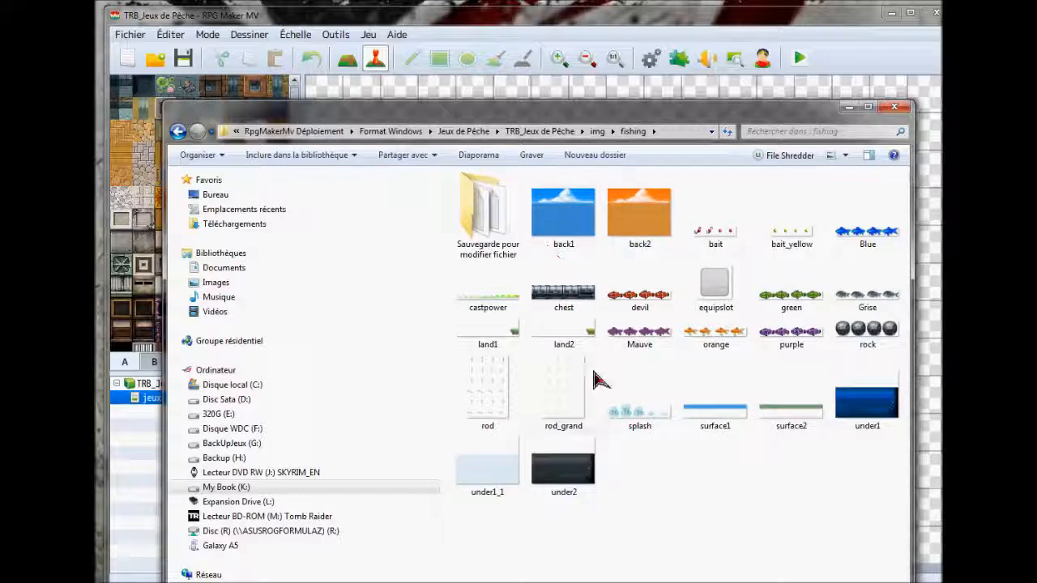
click(640, 338)
click(712, 338)
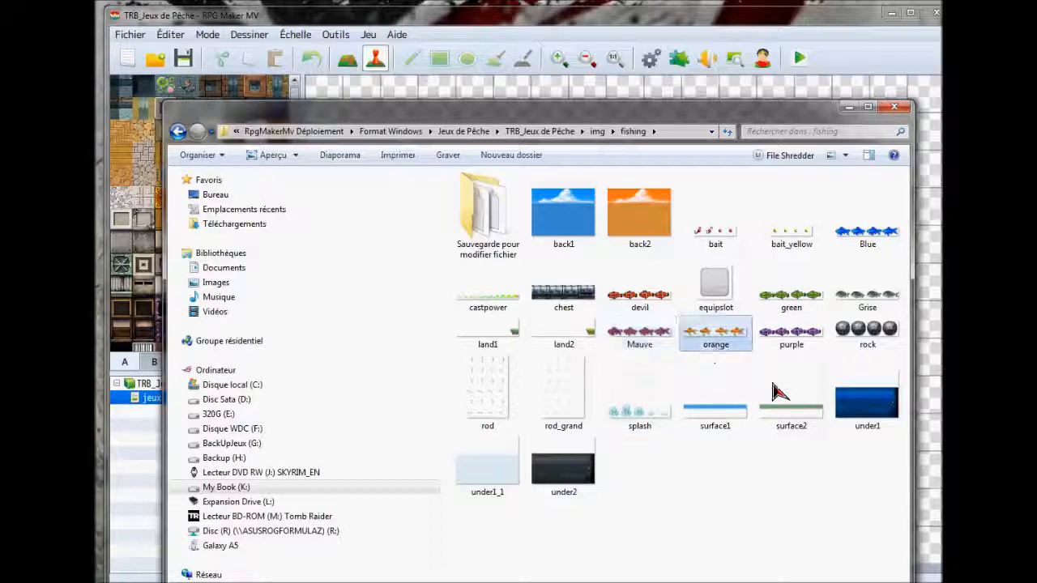
click(867, 233)
click(885, 309)
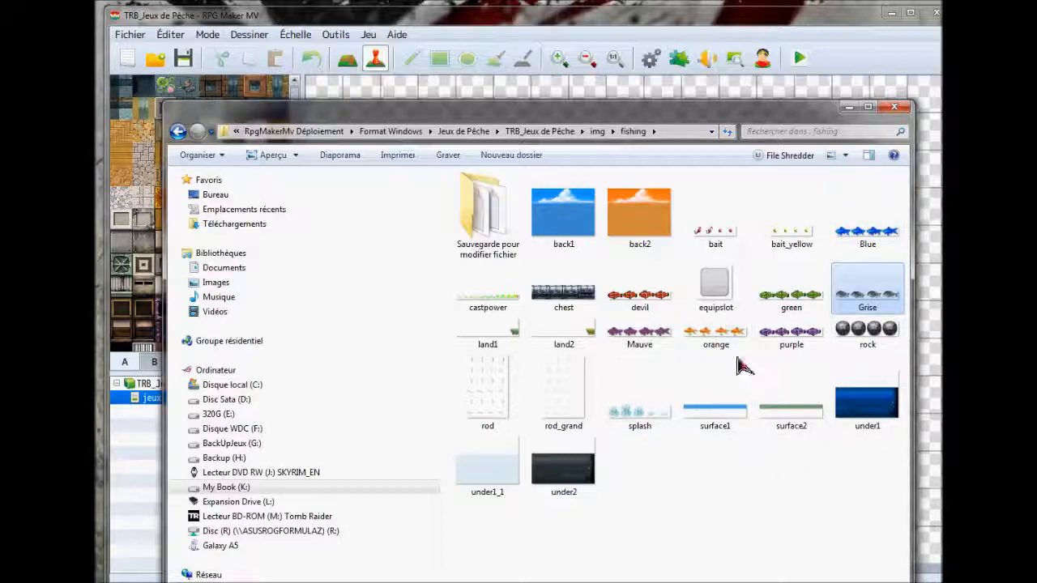
click(725, 251)
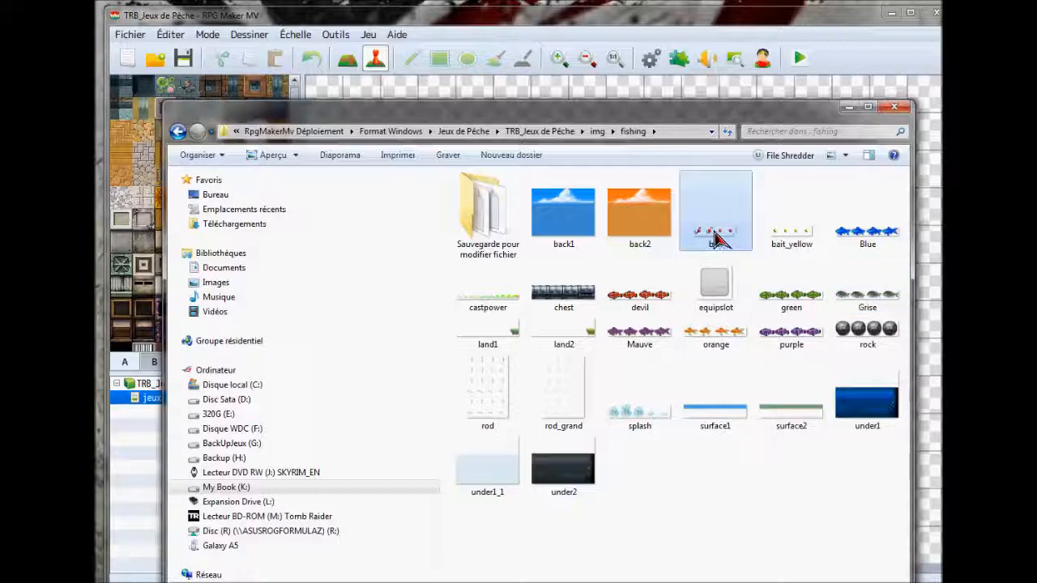
- Copy the Appât testv2 image from the "Sauvegarde pour modifier fichier" folder into the fishing folder
double_click(483, 230)
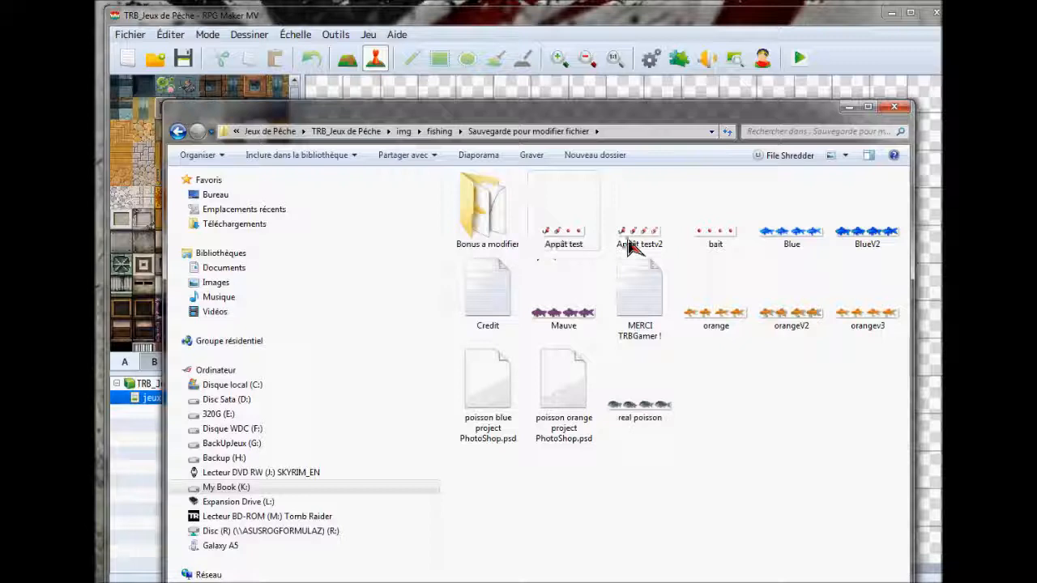
click(631, 249)
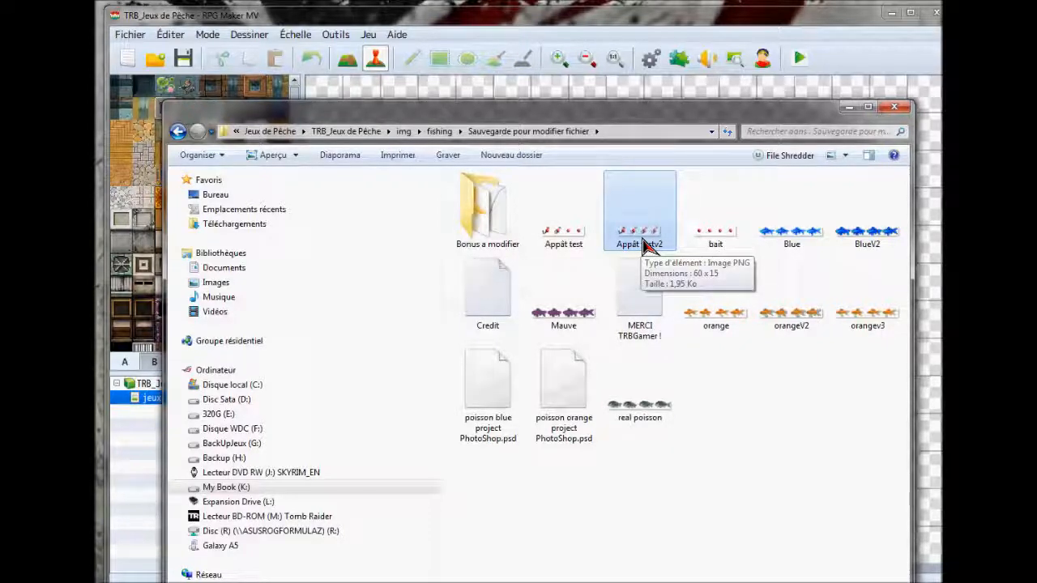
right_click(644, 245)
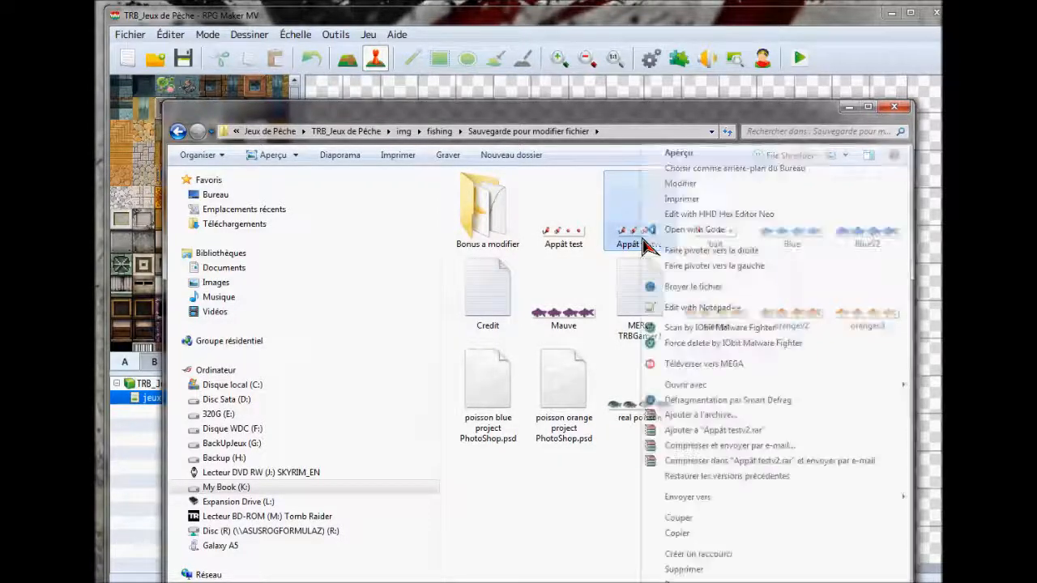
click(679, 534)
key(BackSpace)
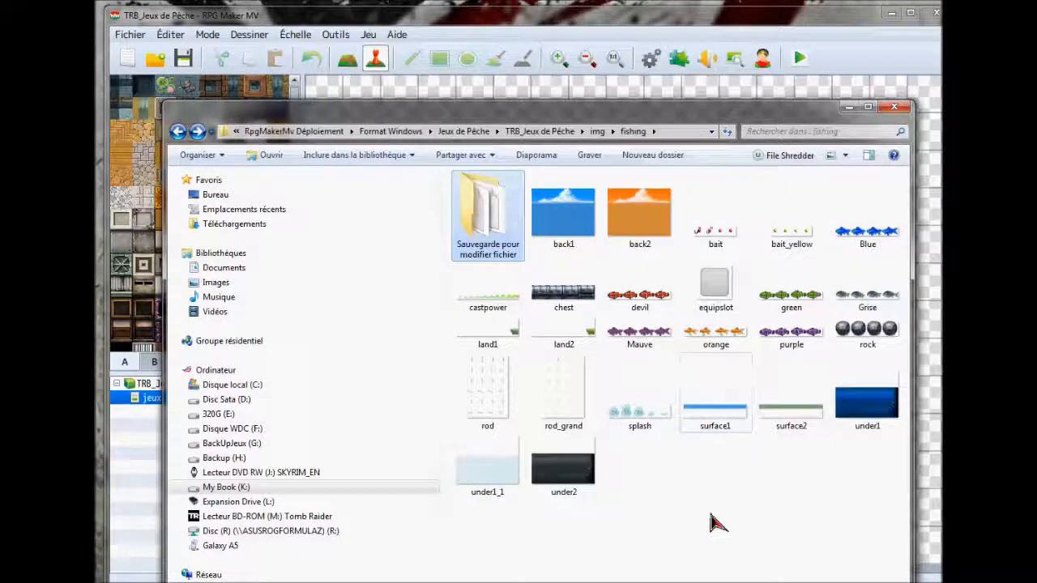
right_click(733, 525)
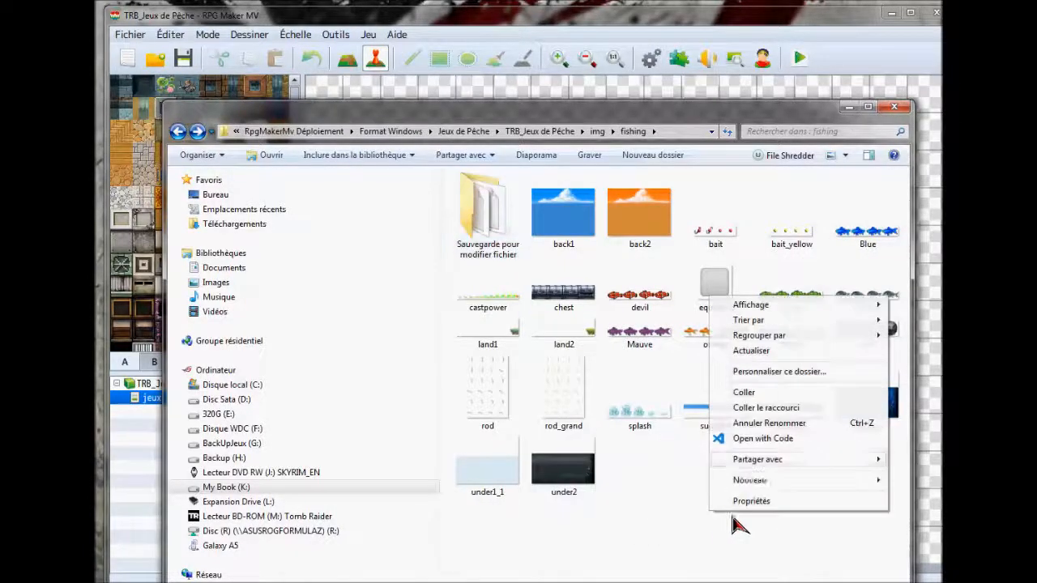
click(755, 394)
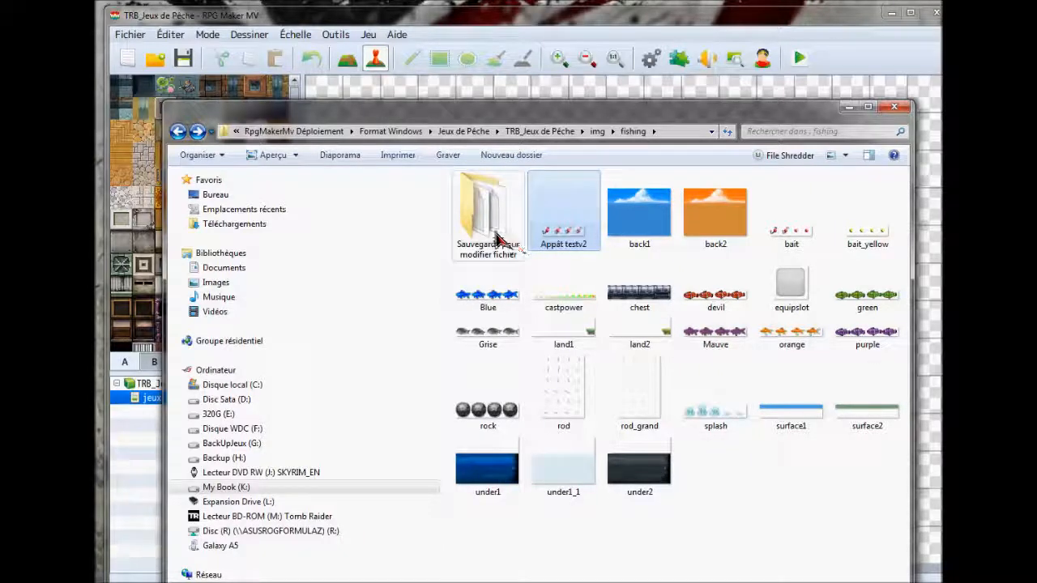
- Check the "Sauvegarde pour modifier fichier" folder, return to the fishing folder and delete its bait image
double_click(519, 242)
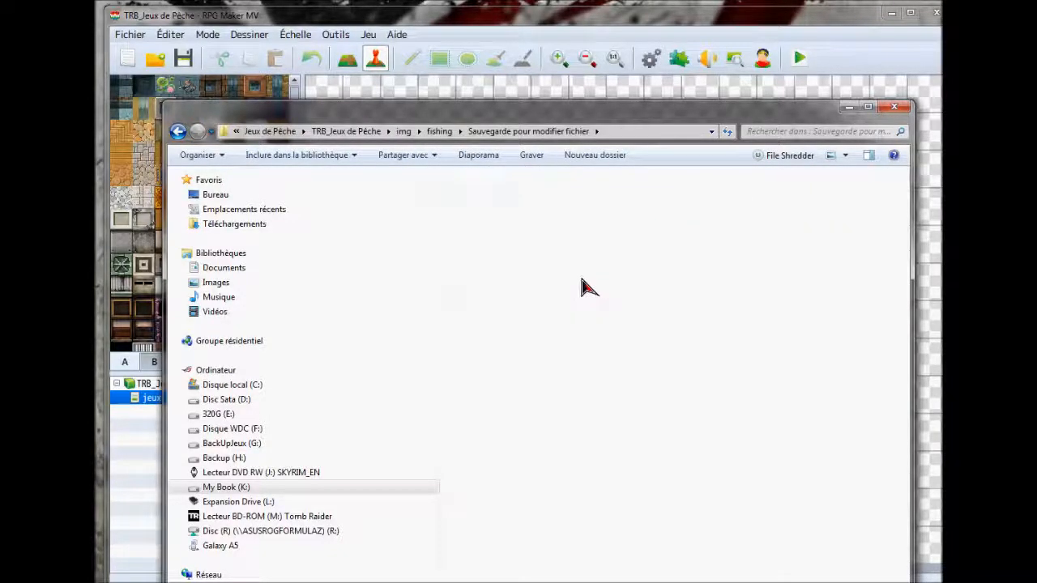
key(BackSpace)
right_click(792, 247)
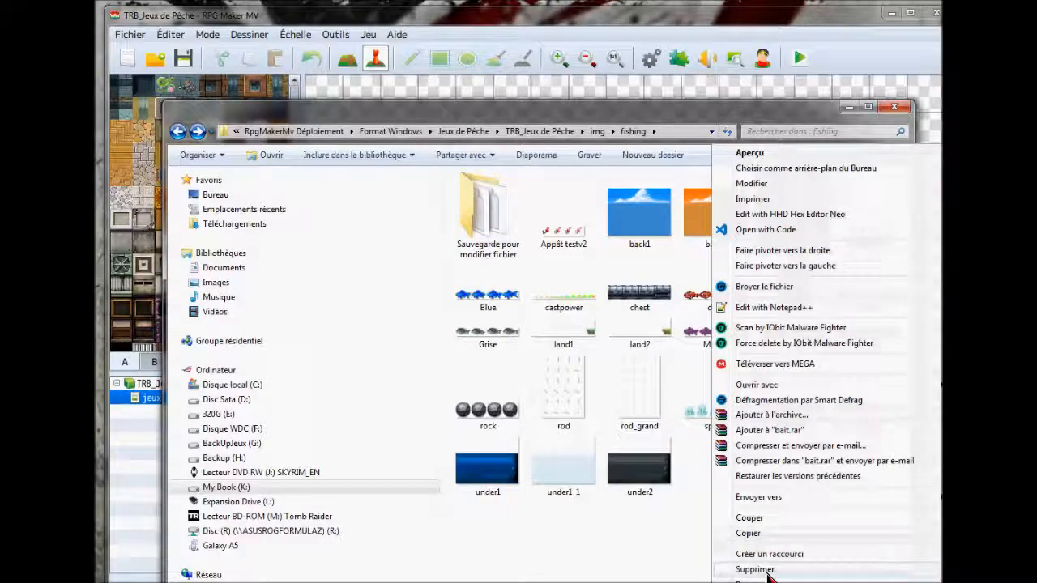
click(761, 571)
click(559, 304)
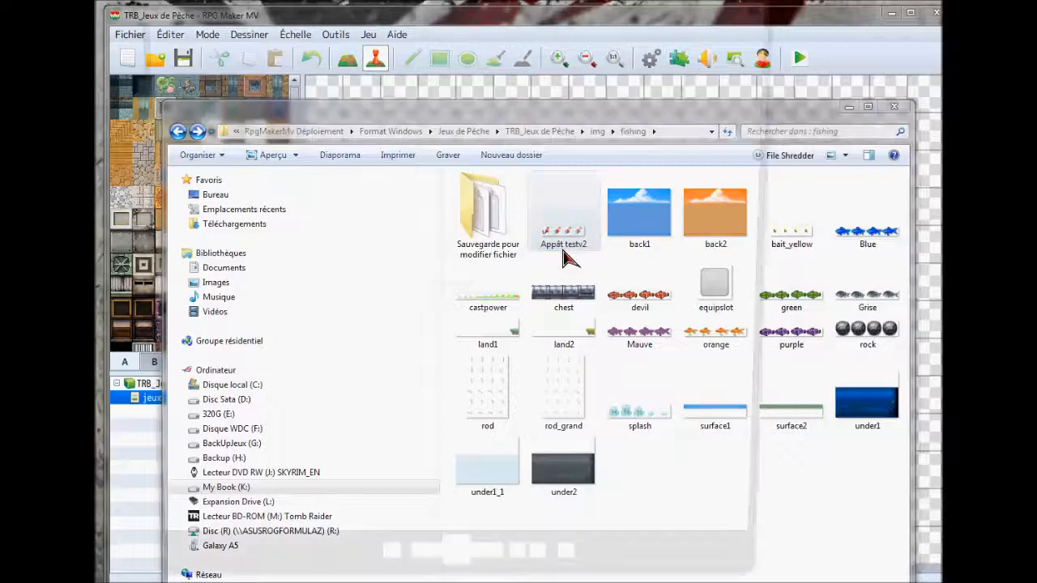
- Rename the Appât testv2 image in the fishing folder as bait
double_click(567, 257)
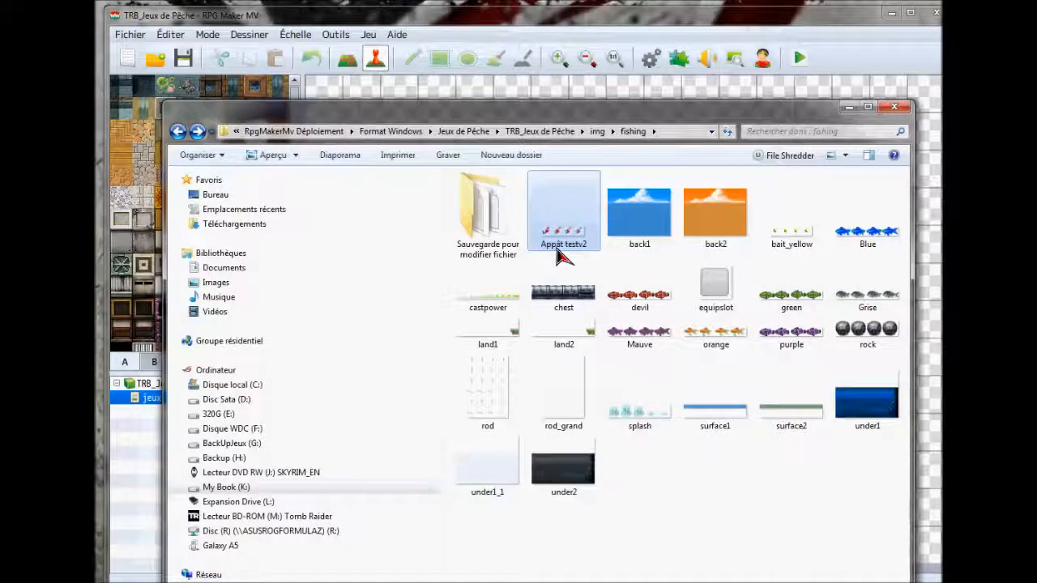
click(559, 247)
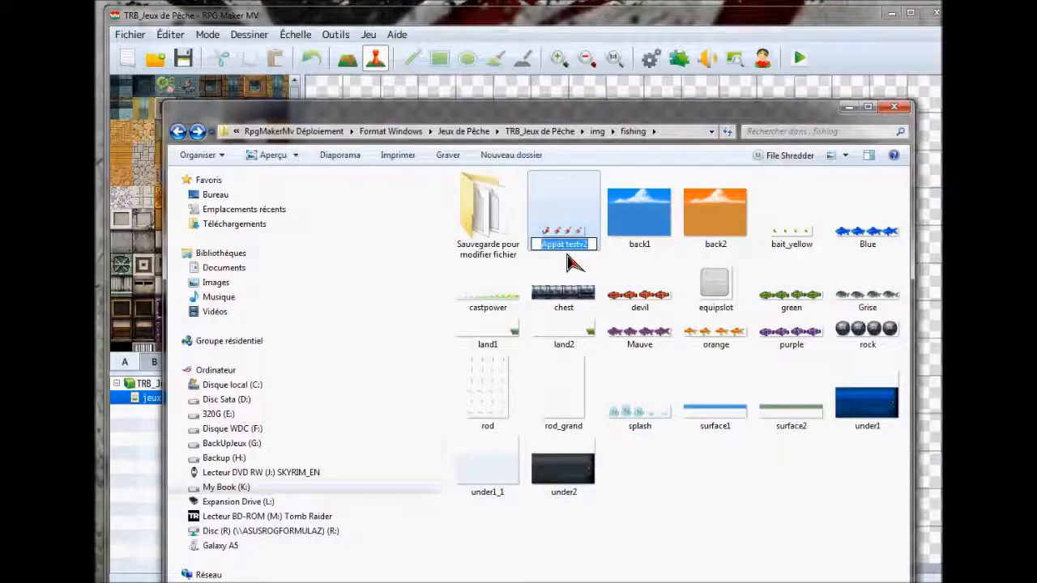
text(uait)
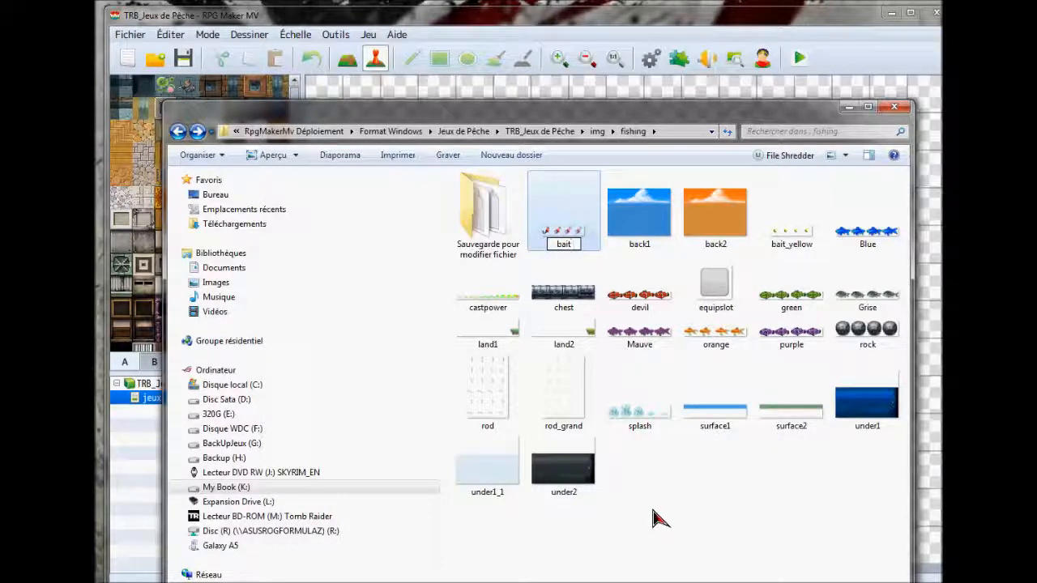
click(657, 519)
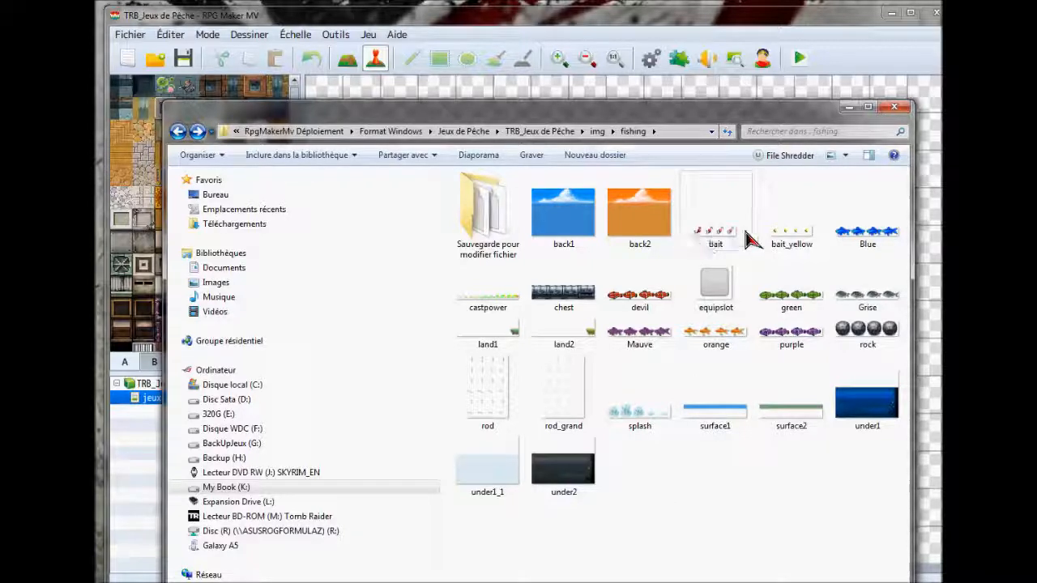
- Examine the original bait image in the "Sauvegarde pour modifier fichier" folder and return to the fishing folder
double_click(489, 219)
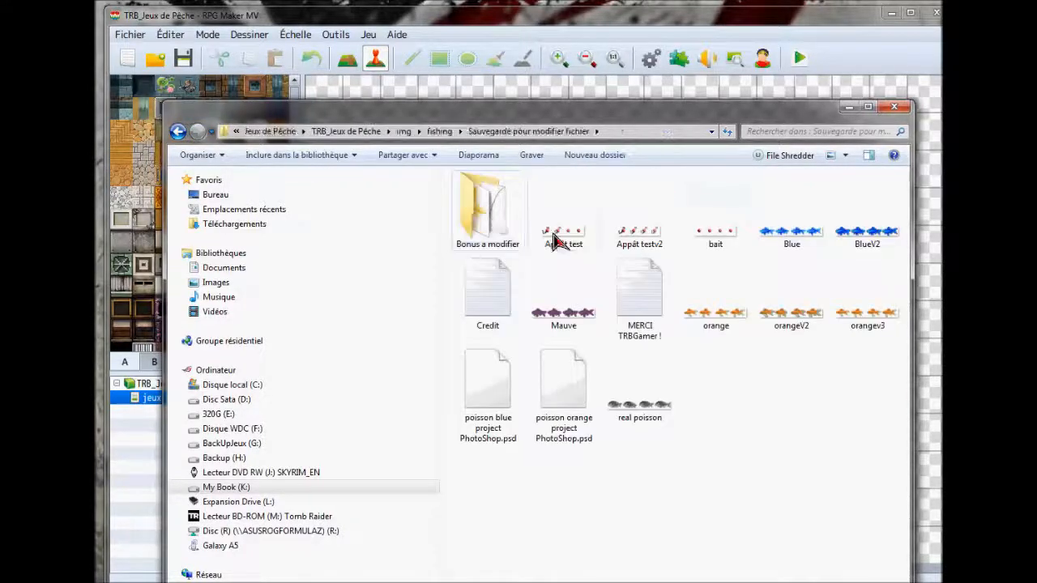
click(721, 239)
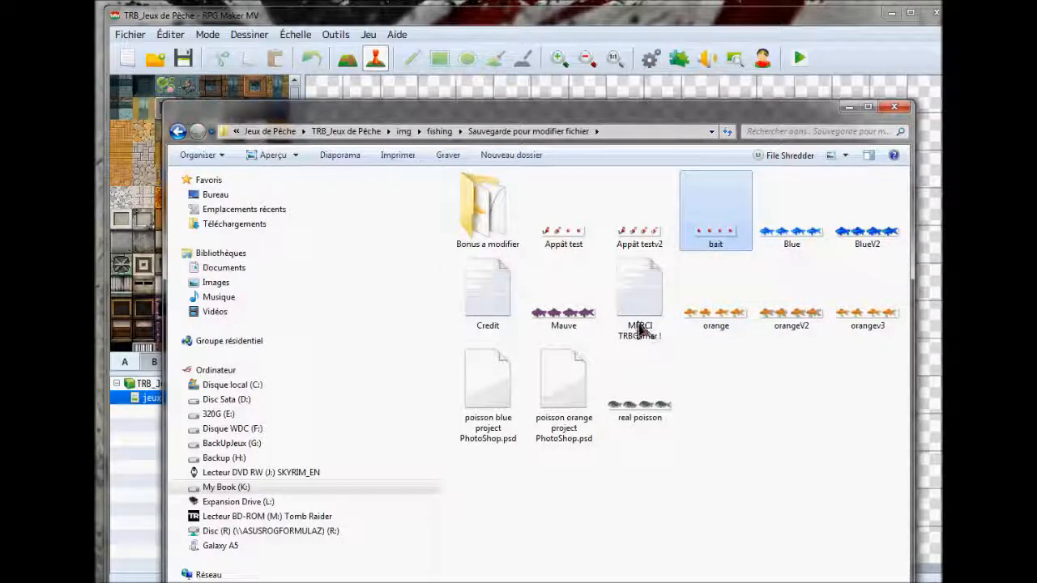
key(BackSpace)
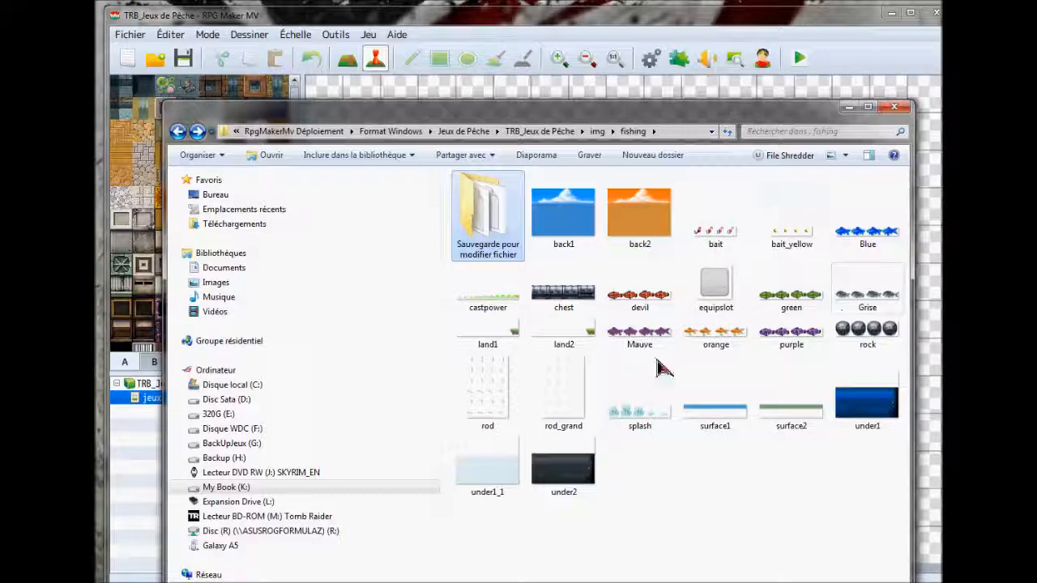
- Examine the extra fish images in the "Bonus a modifier" subfolder of the backup folder and go back up to the img folder
double_click(505, 229)
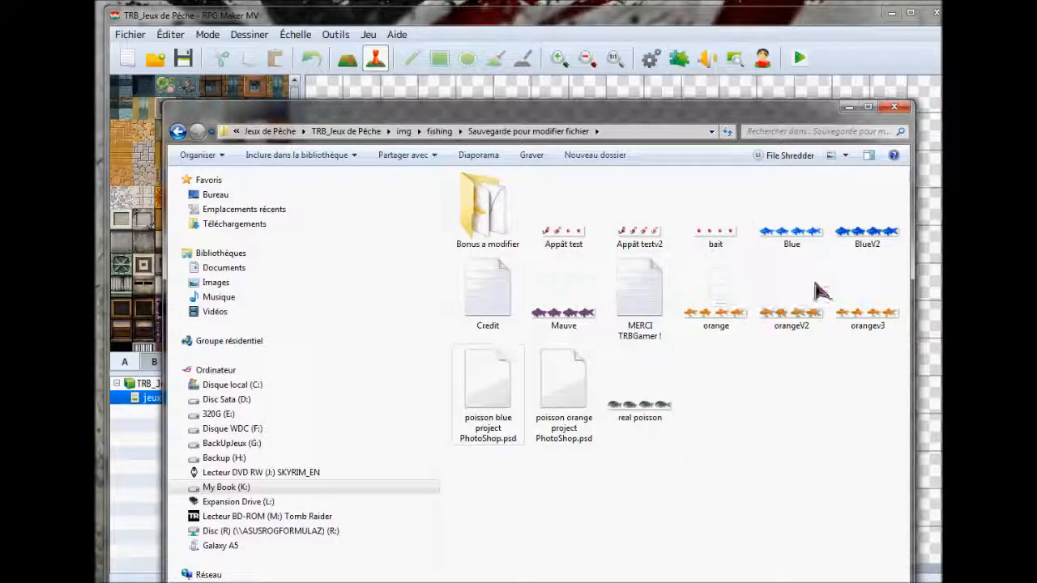
double_click(469, 252)
click(510, 231)
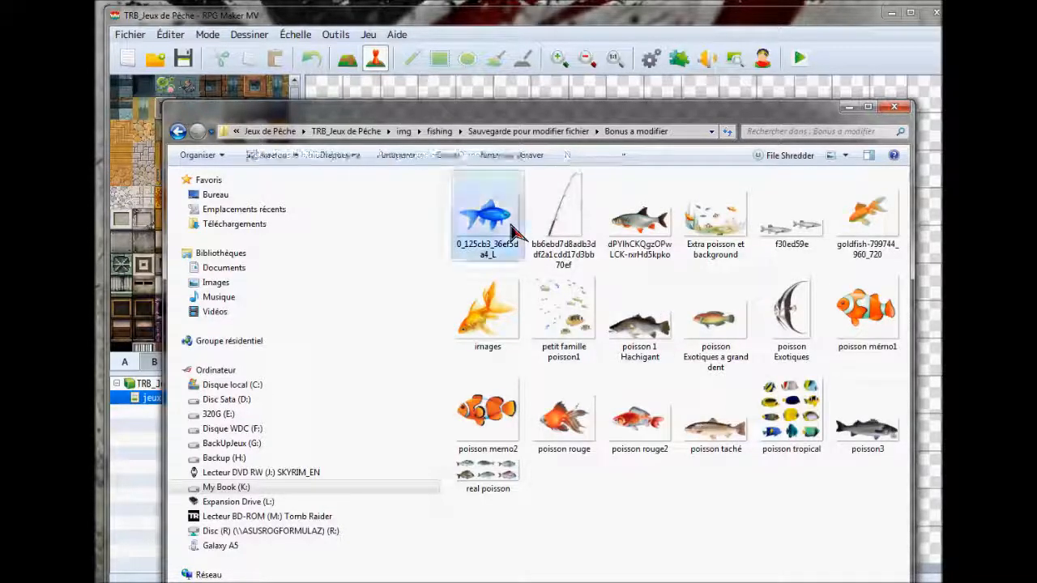
key(BackSpace)
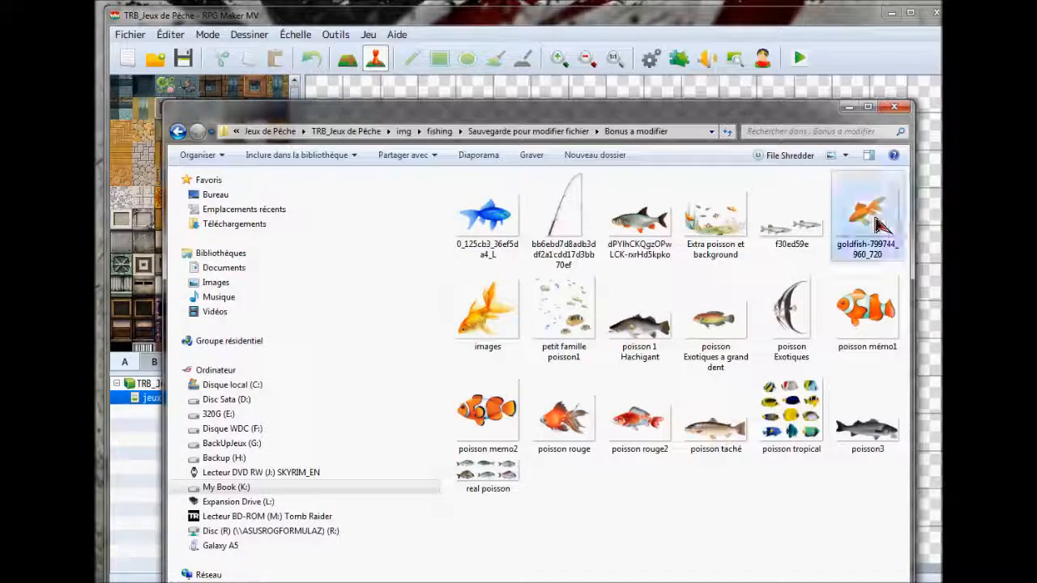
click(865, 334)
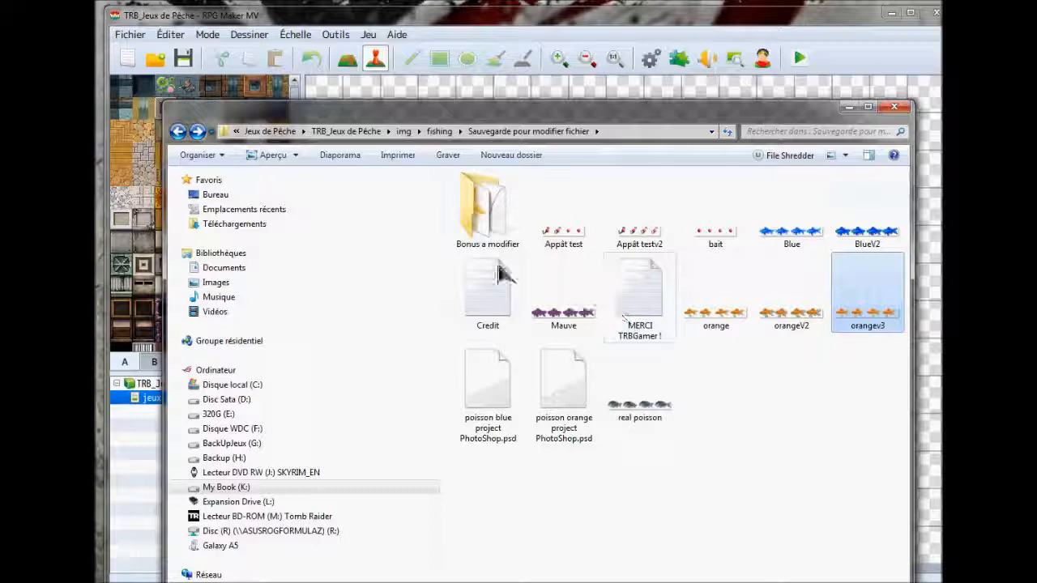
double_click(491, 205)
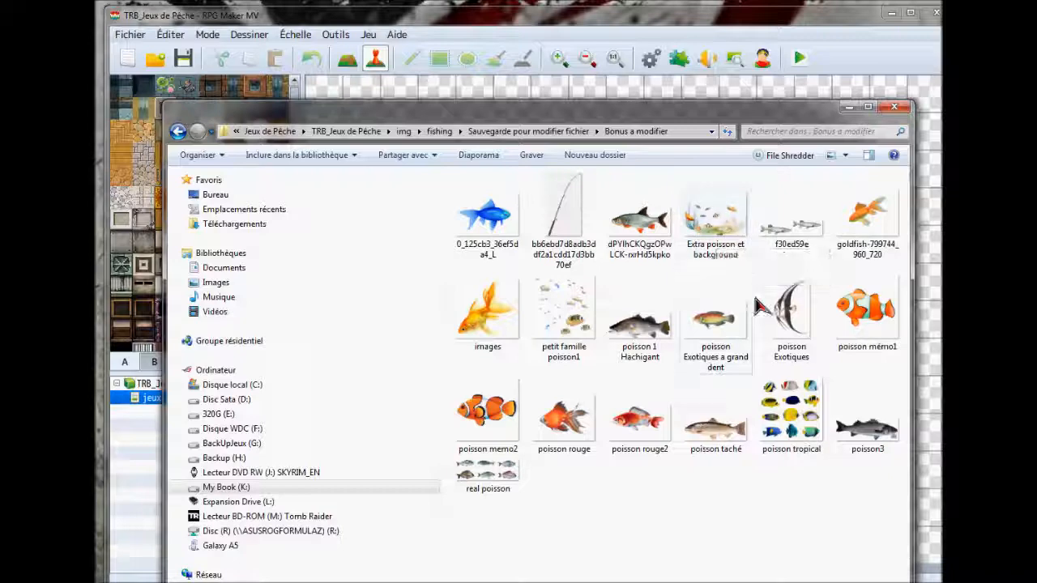
key(BackSpace)
key(BackSpace)
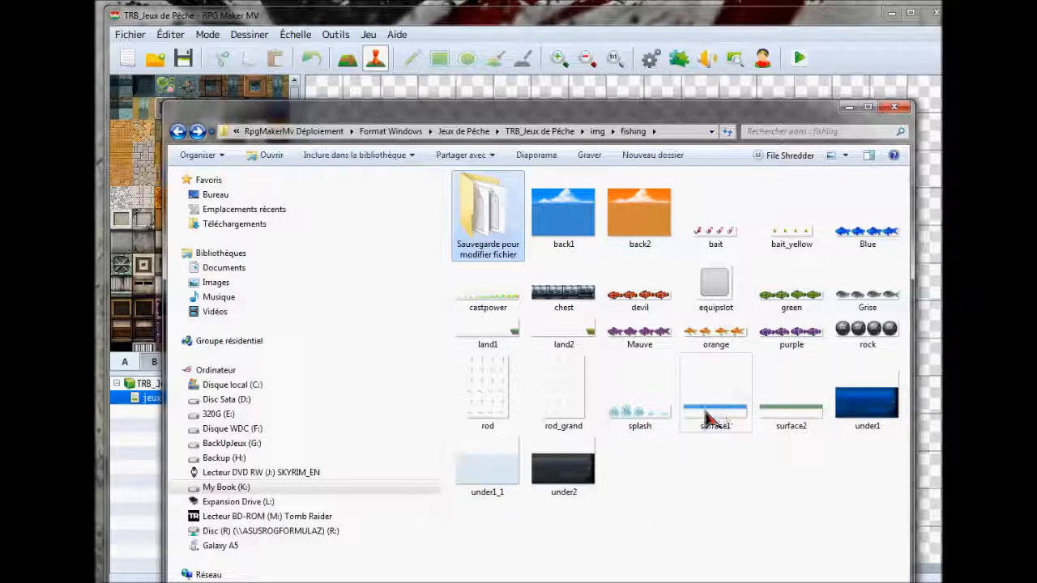
key(BackSpace)
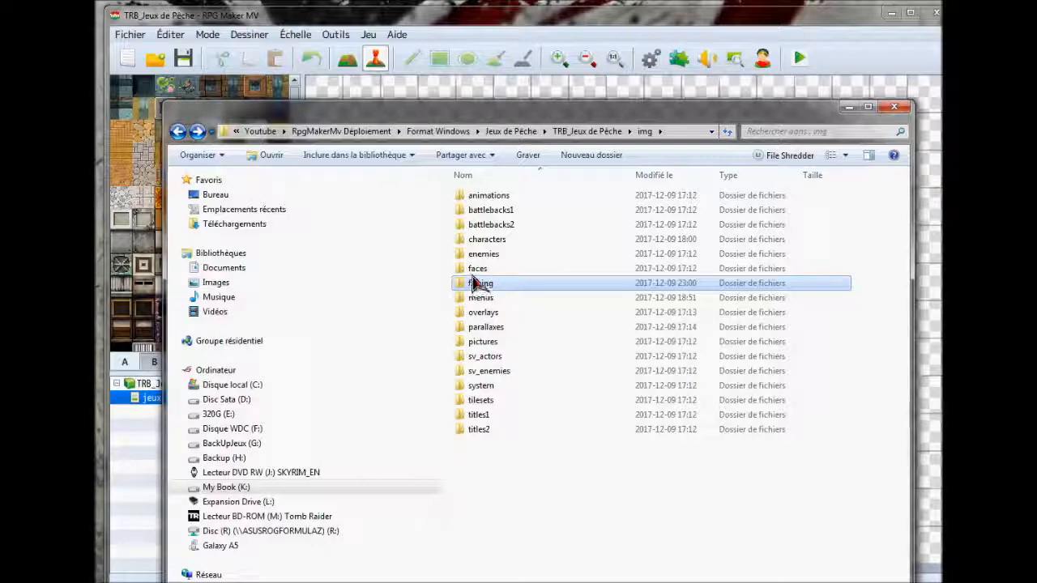
- Bring up the second project folder window and arrange it side by side with the img folder window
drag(486, 119, 844, 59)
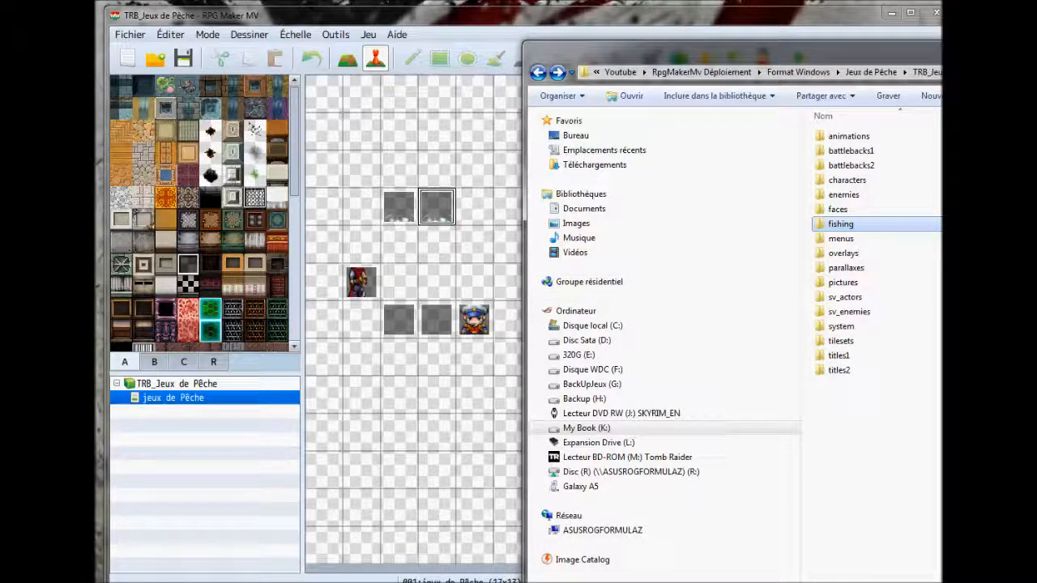
key(alt+Tab)
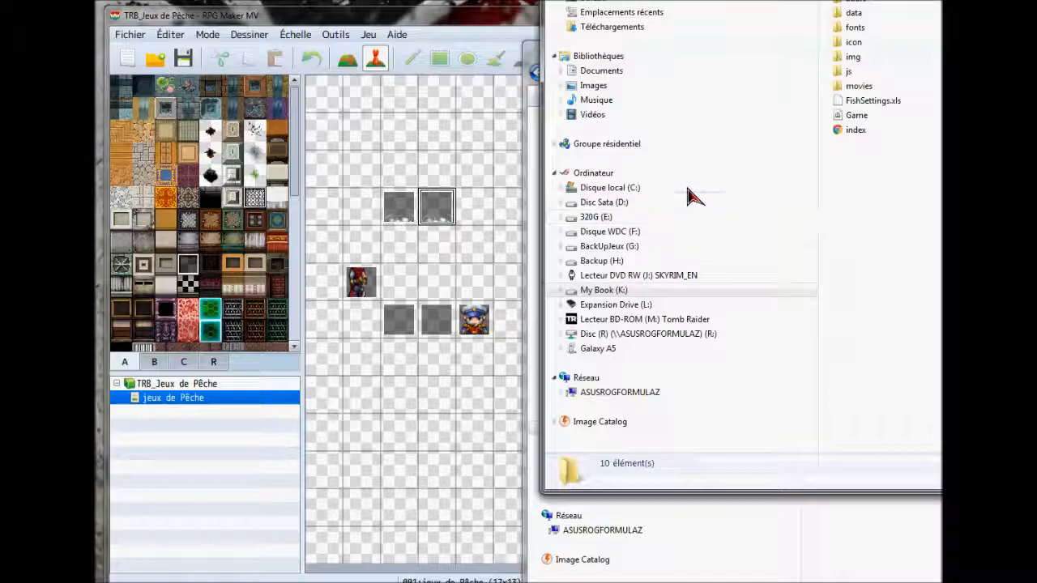
drag(687, 0, 0, 62)
drag(636, 61, 538, 58)
drag(13, 68, 509, 97)
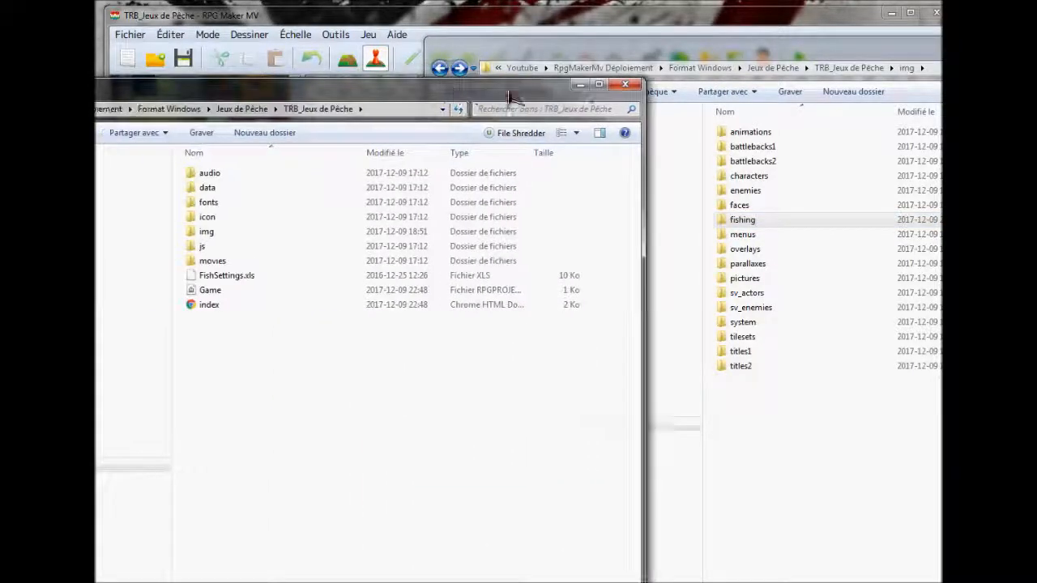
- Look into img\system in the project root window, and return both folder windows to the TRB_Jeux de Pêche root
drag(777, 220, 232, 267)
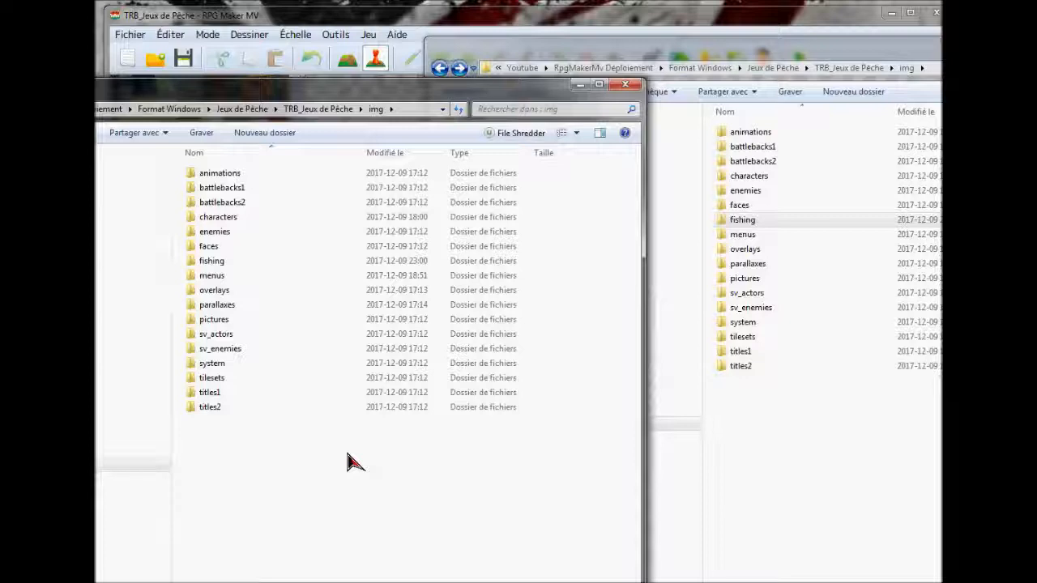
double_click(274, 363)
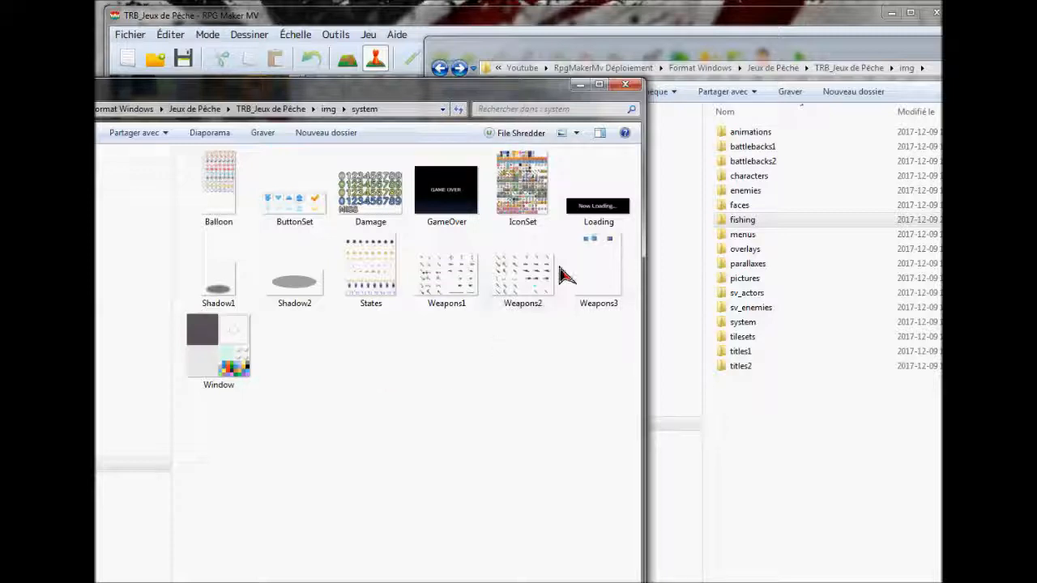
key(BackSpace)
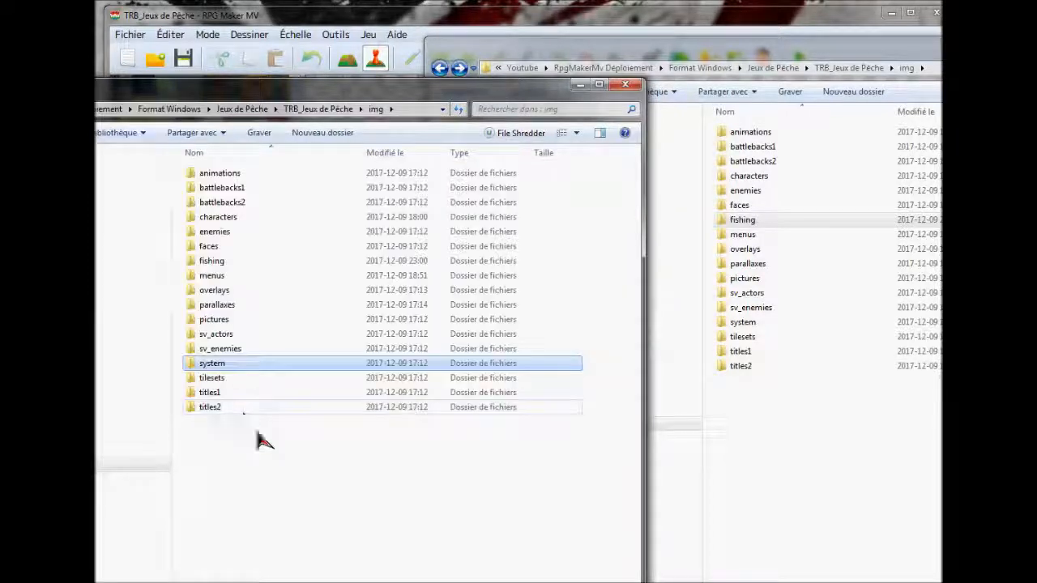
key(BackSpace)
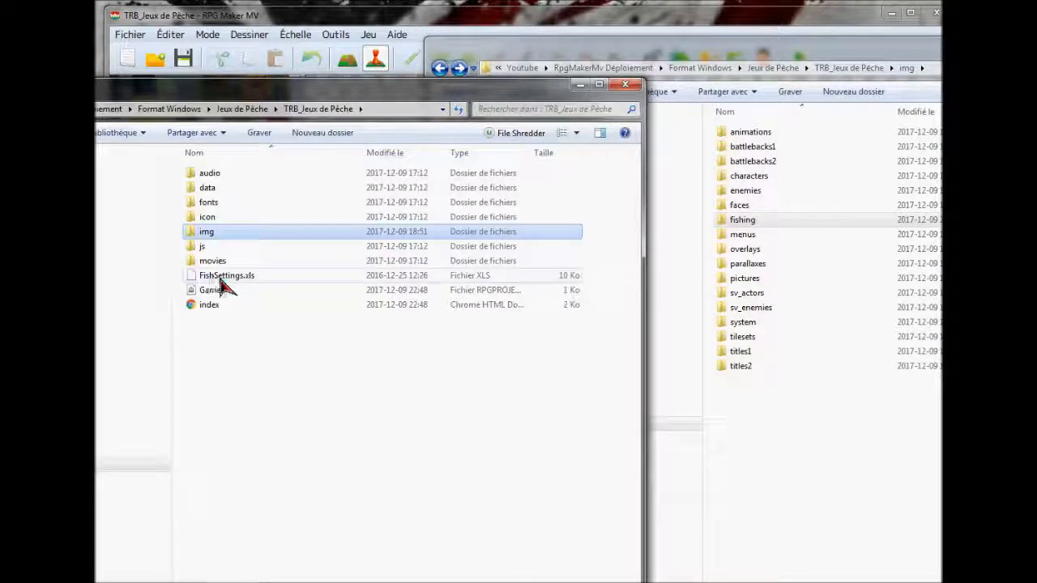
click(764, 482)
key(BackSpace)
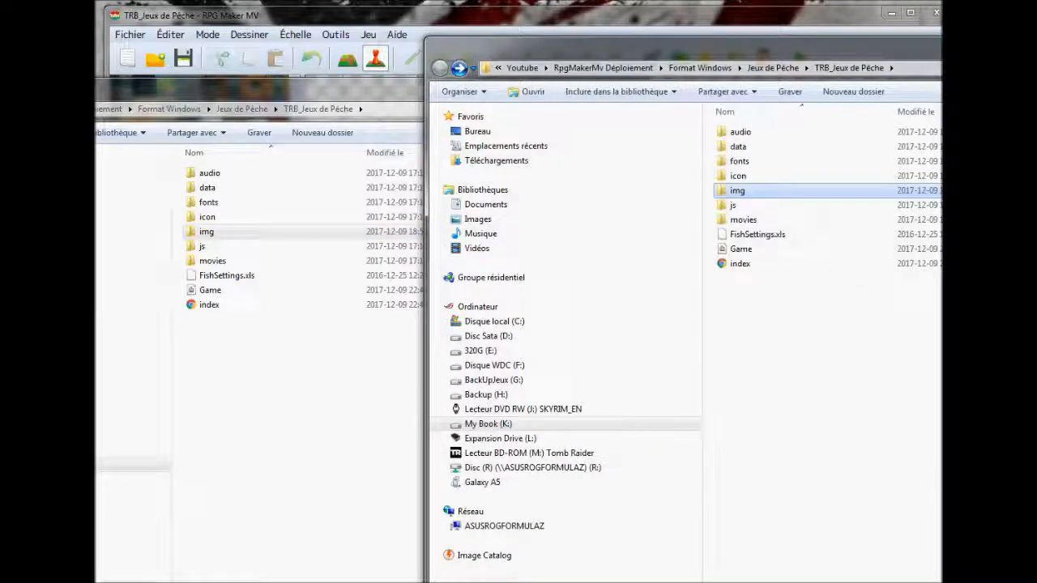
- Open js\plugins in both folder windows to view the plugin files, and return both windows to the project root
click(217, 247)
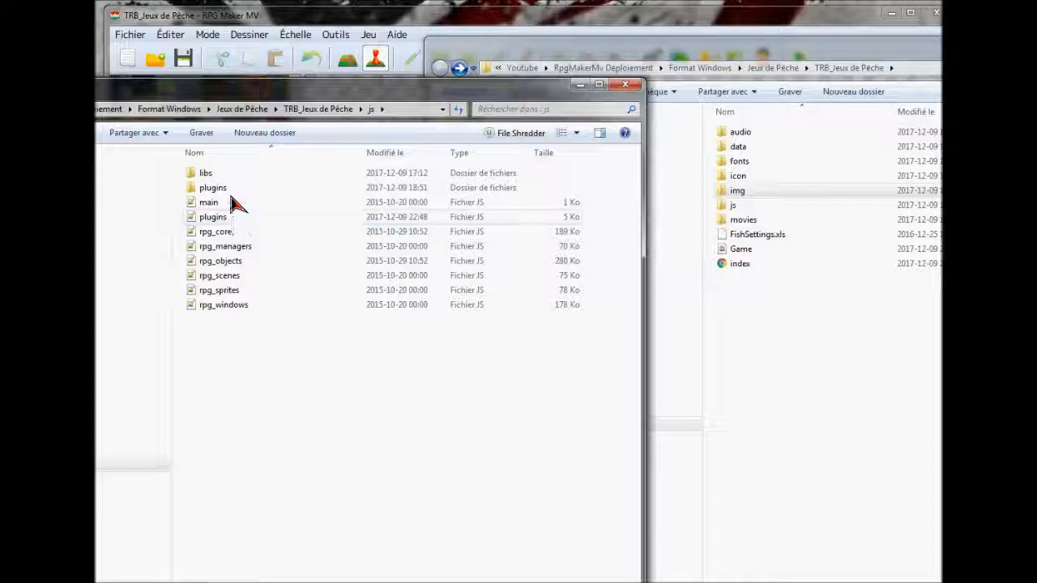
double_click(217, 187)
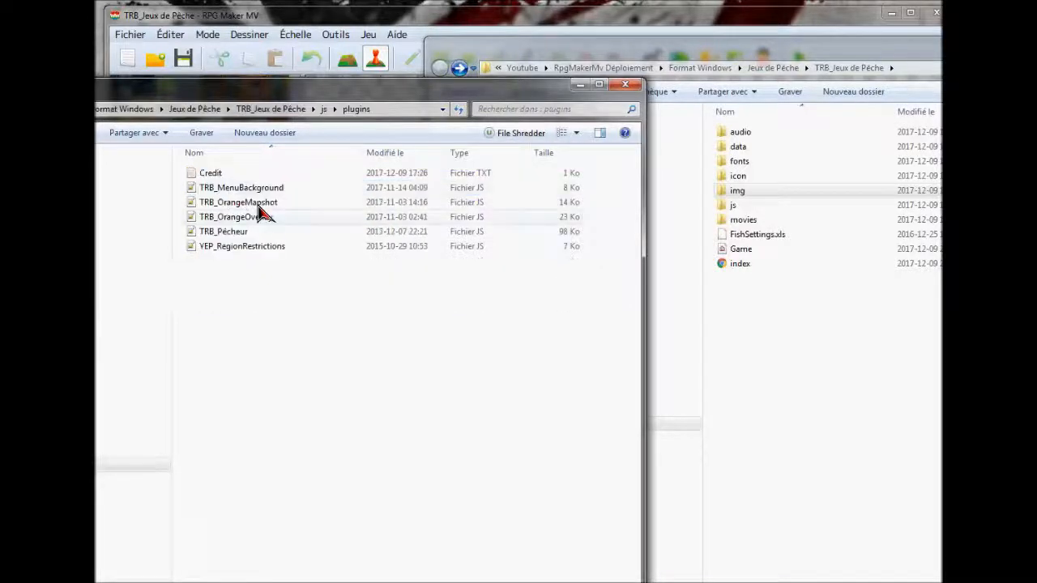
double_click(757, 204)
double_click(741, 149)
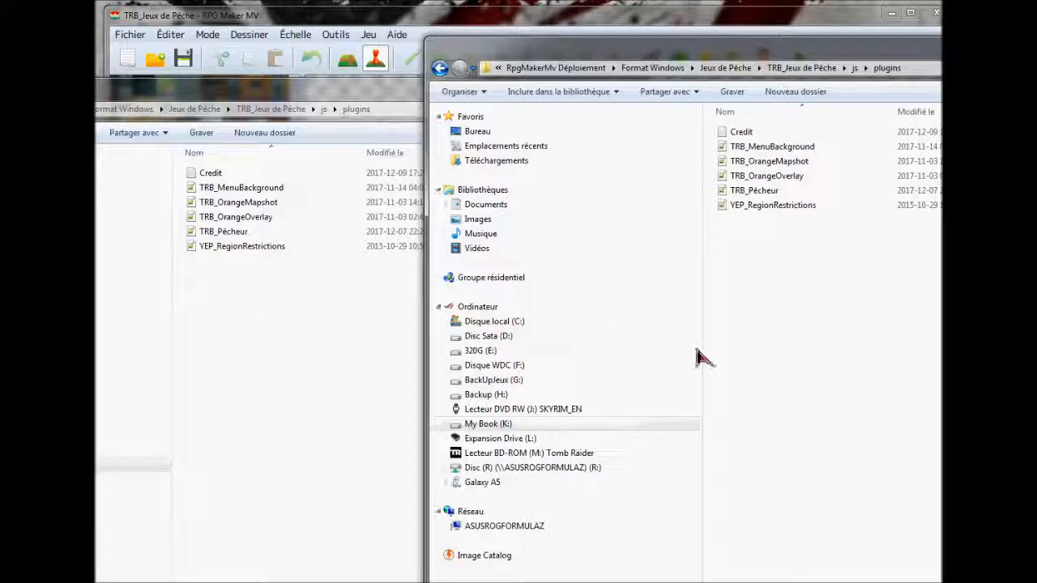
click(440, 69)
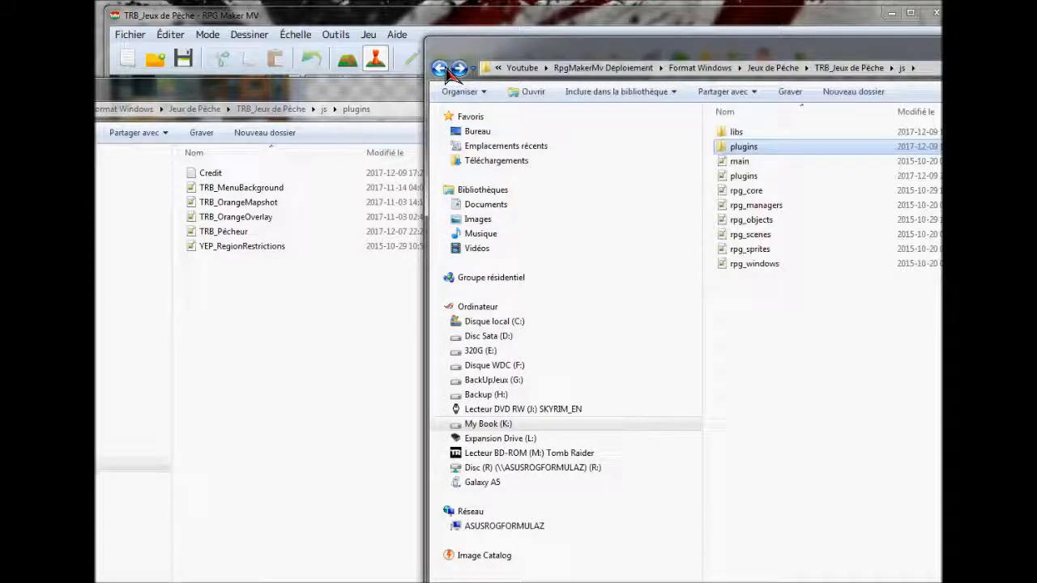
click(262, 335)
key(BackSpace)
key(BackSpace)
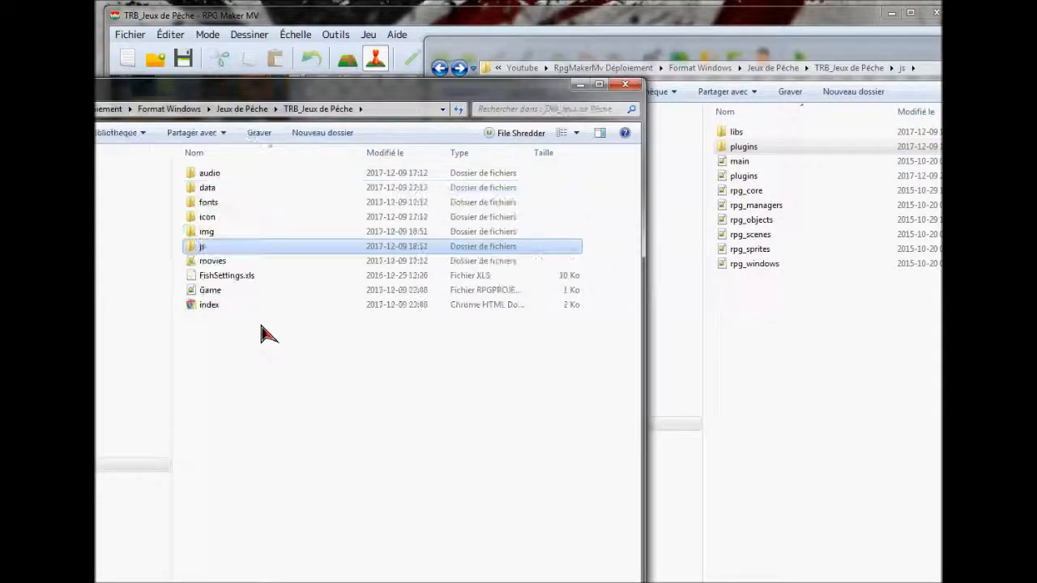
click(744, 410)
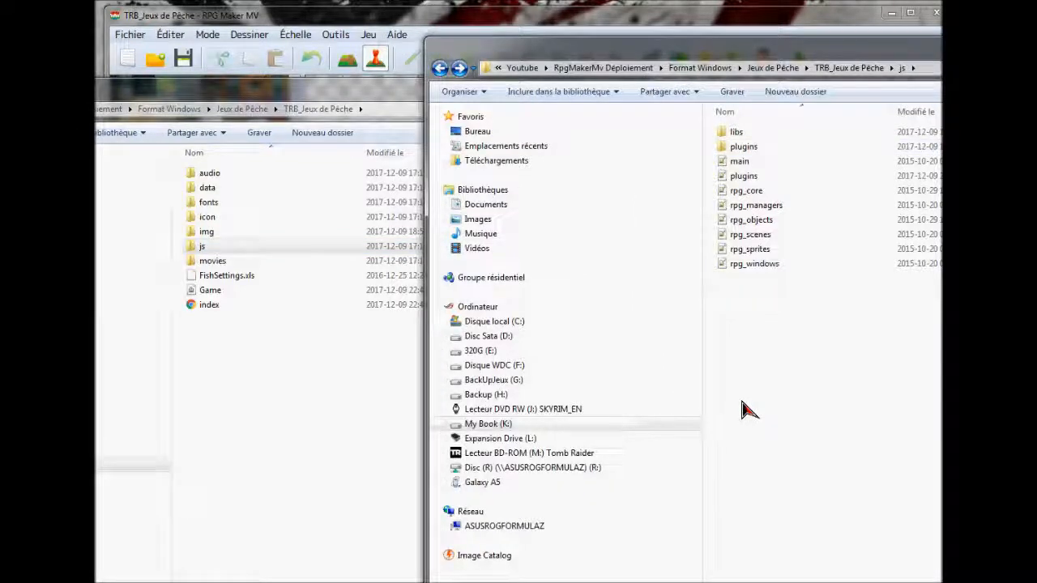
key(BackSpace)
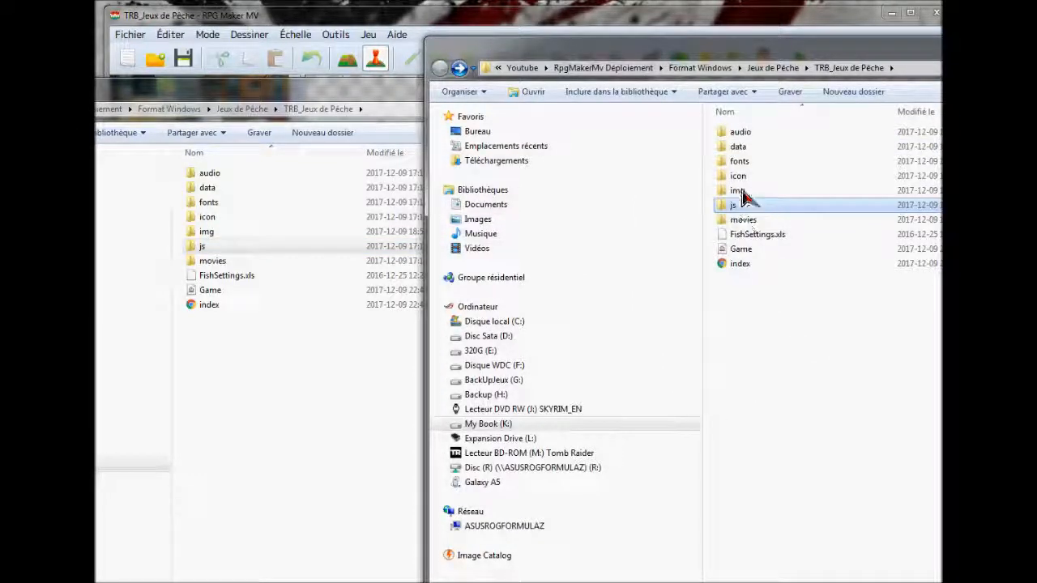
- Open the img\fishing folder in the second window and move that window to show all its images
double_click(739, 191)
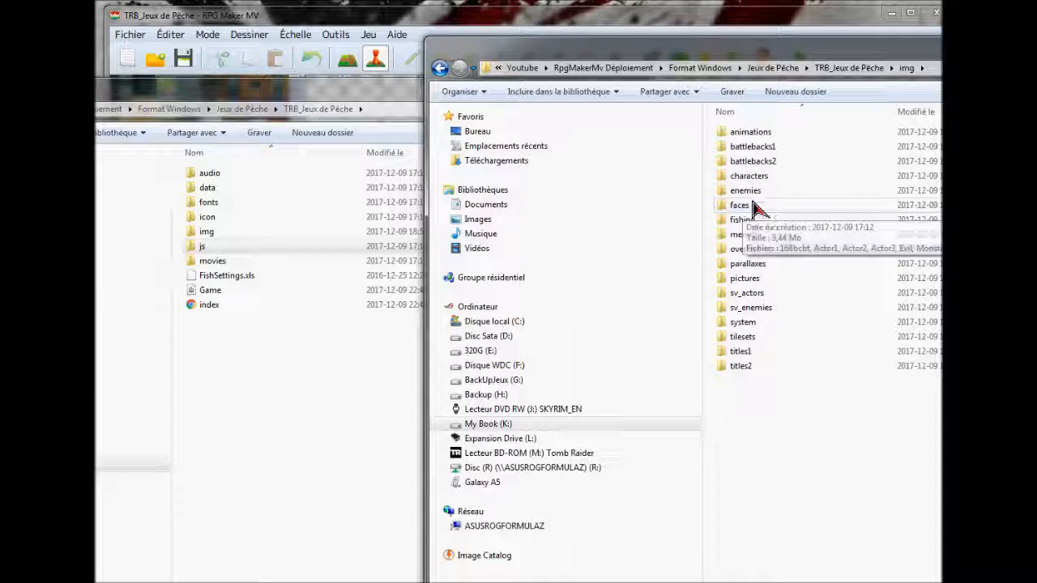
double_click(741, 220)
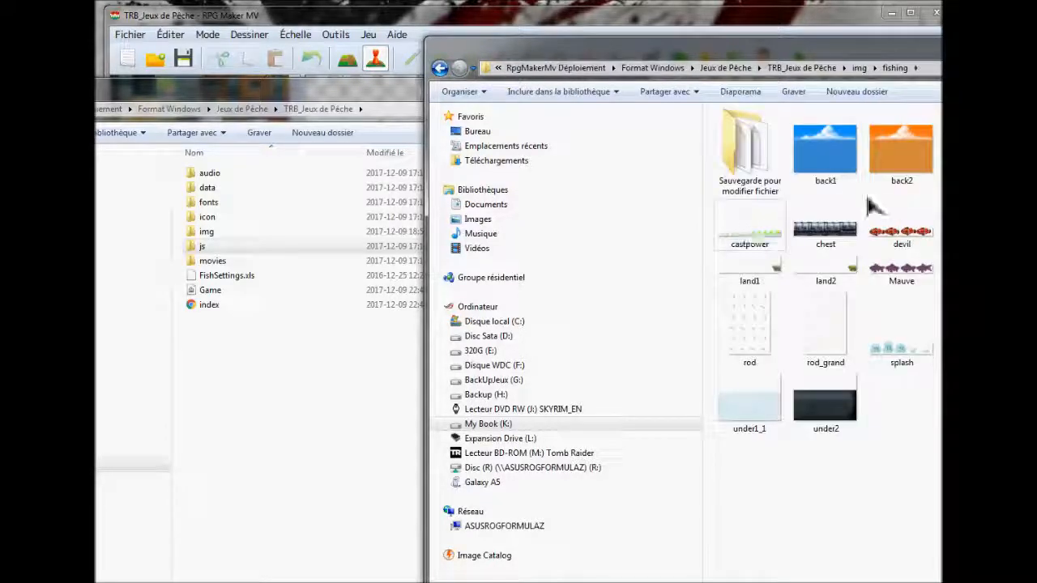
drag(858, 45, 582, 44)
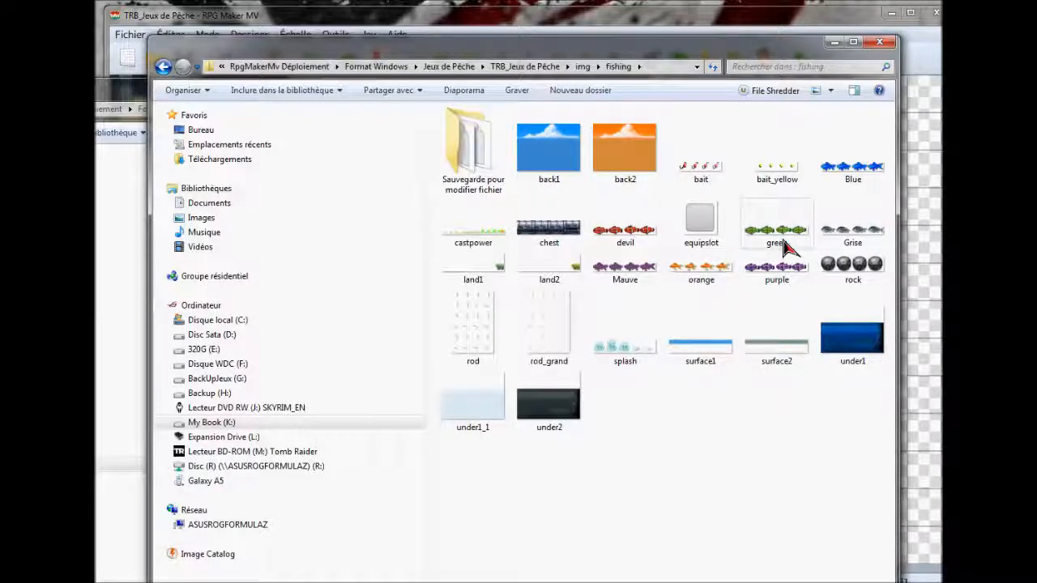
- Close the fishing folder window, switch to RPG Maker MV and move its window aside to reveal the desktop
click(879, 42)
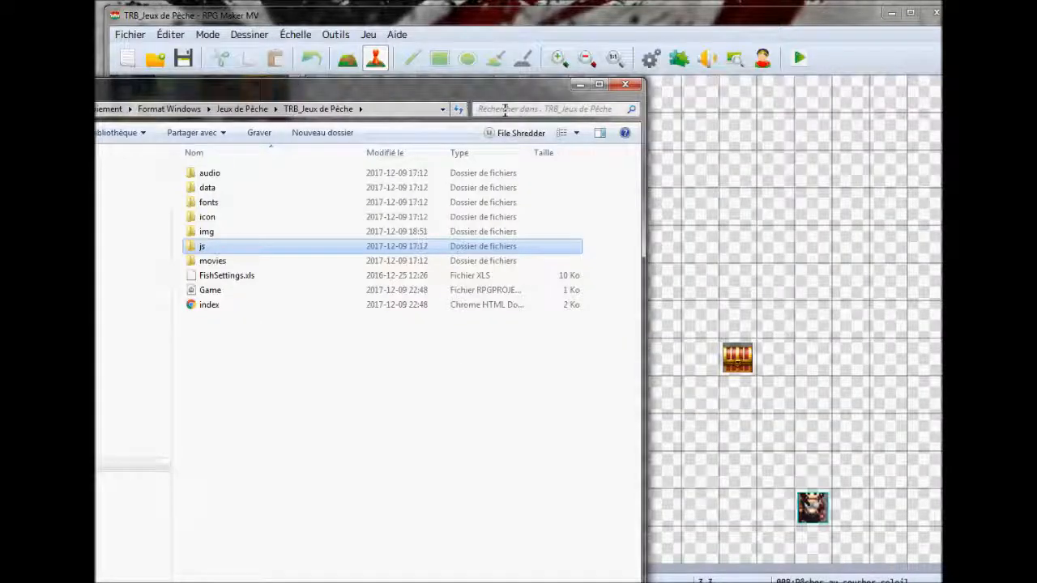
click(795, 88)
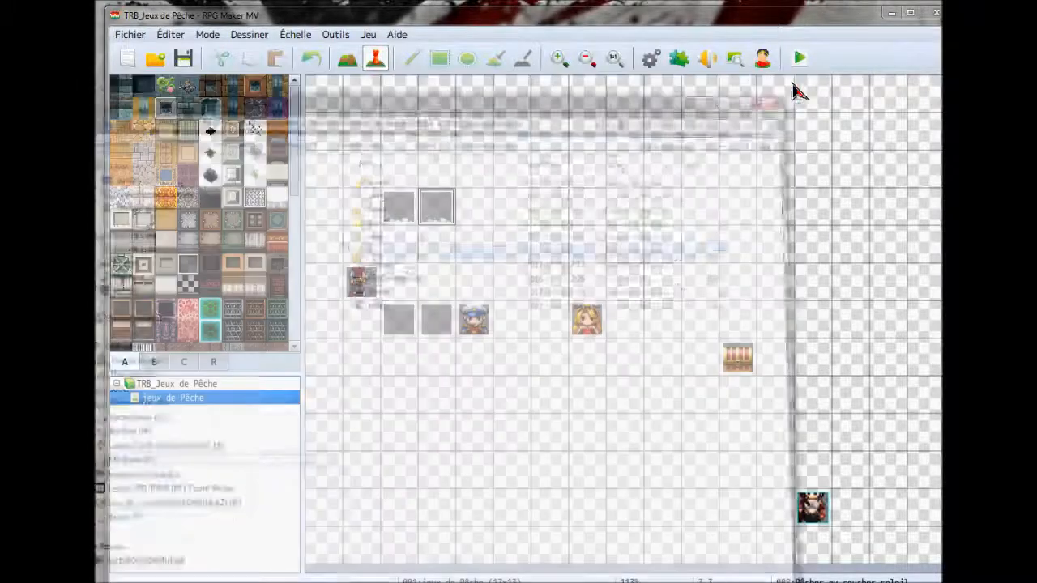
drag(583, 18, 1036, 34)
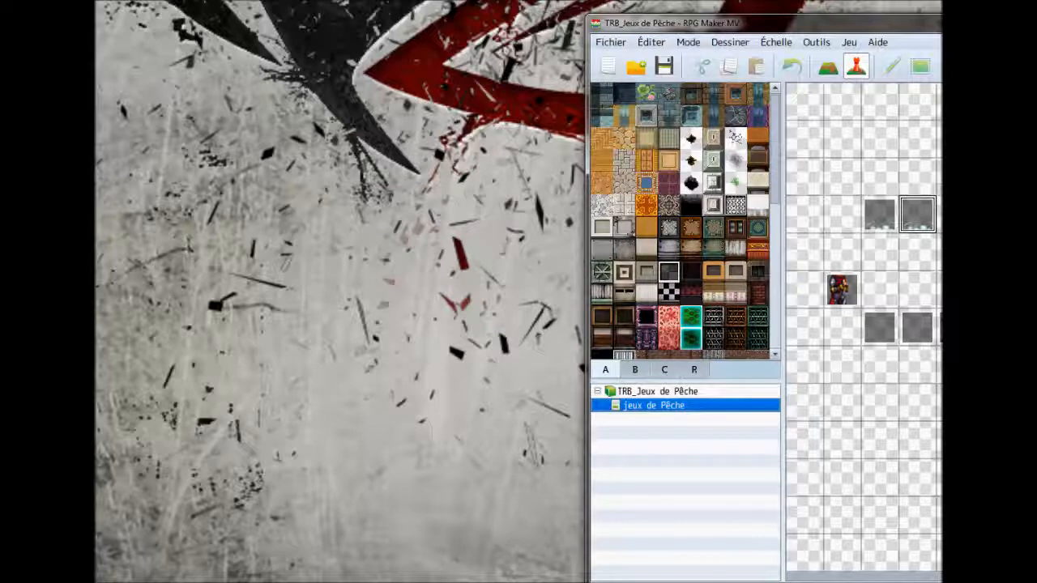
- Bring up the other RPG Maker MV project window, open its database and move the dialog down beside the desktop area
drag(95, 567, 541, 46)
drag(370, 39, 430, 54)
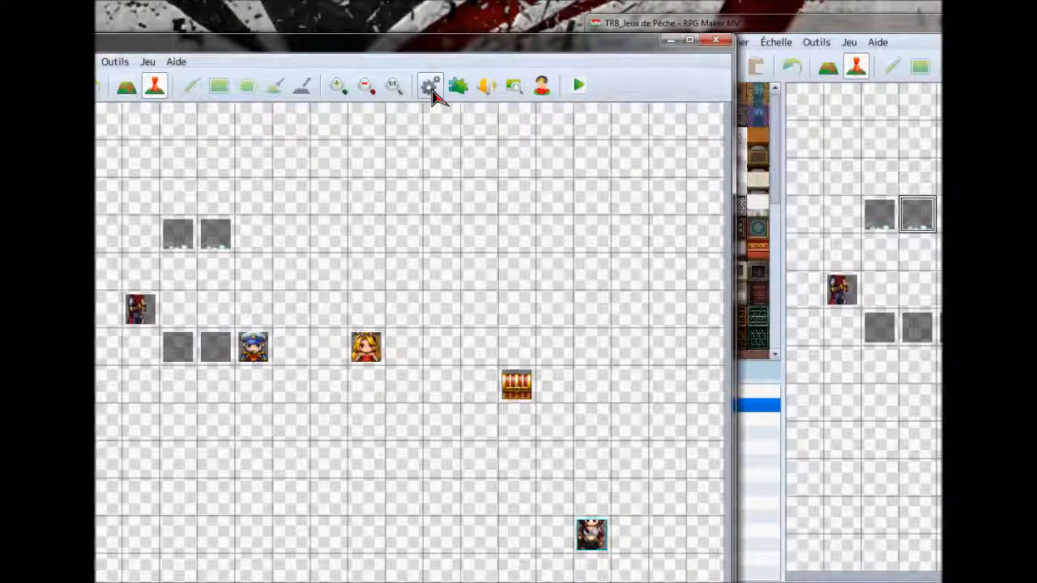
click(431, 88)
drag(521, 92, 743, 163)
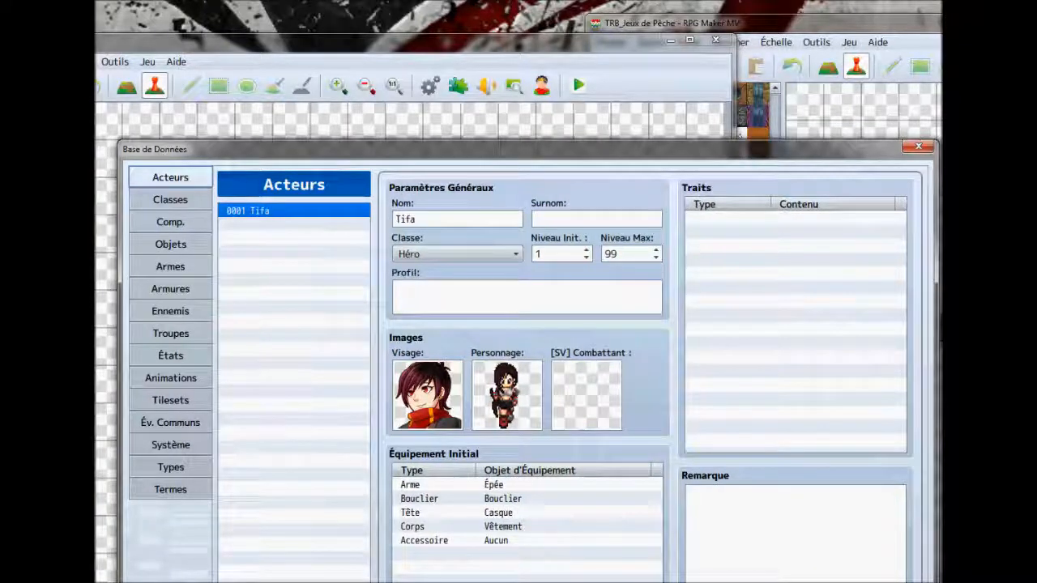
- Switch to the TRB_Jeux de Pêche project window, open its database at Acteurs and place it beside the other database
key(alt+Tab)
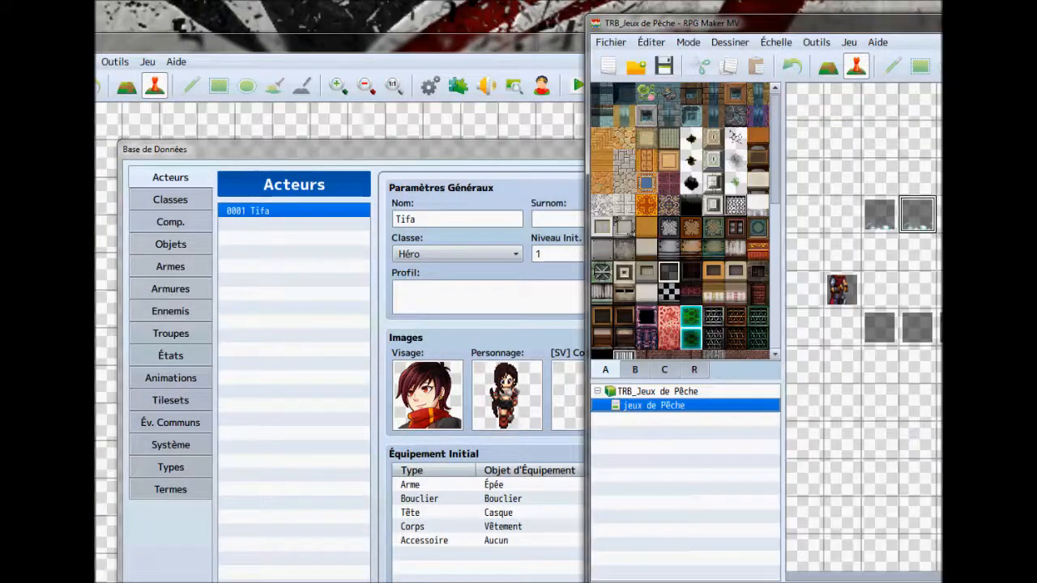
key(F9)
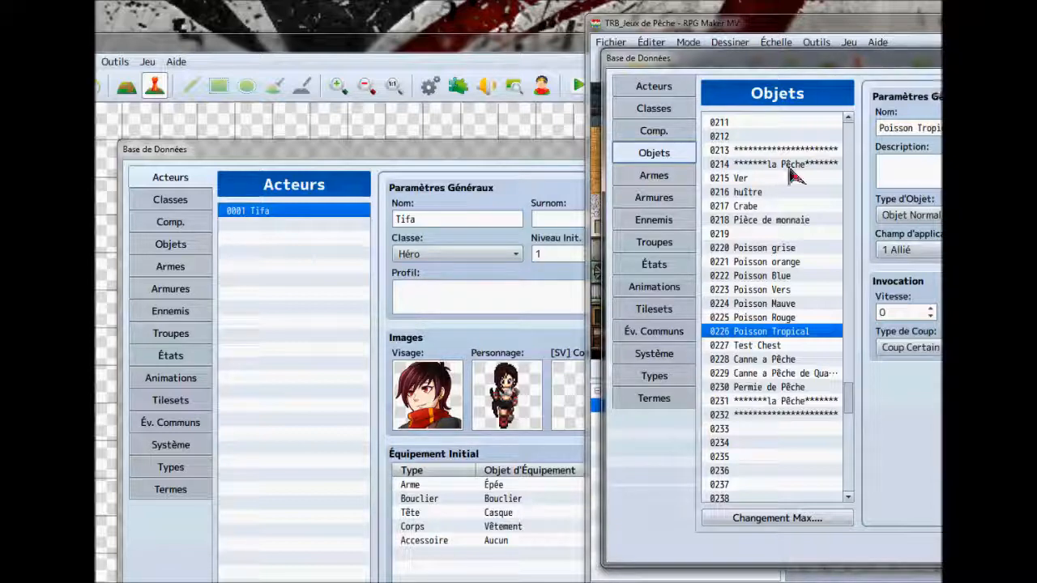
click(656, 91)
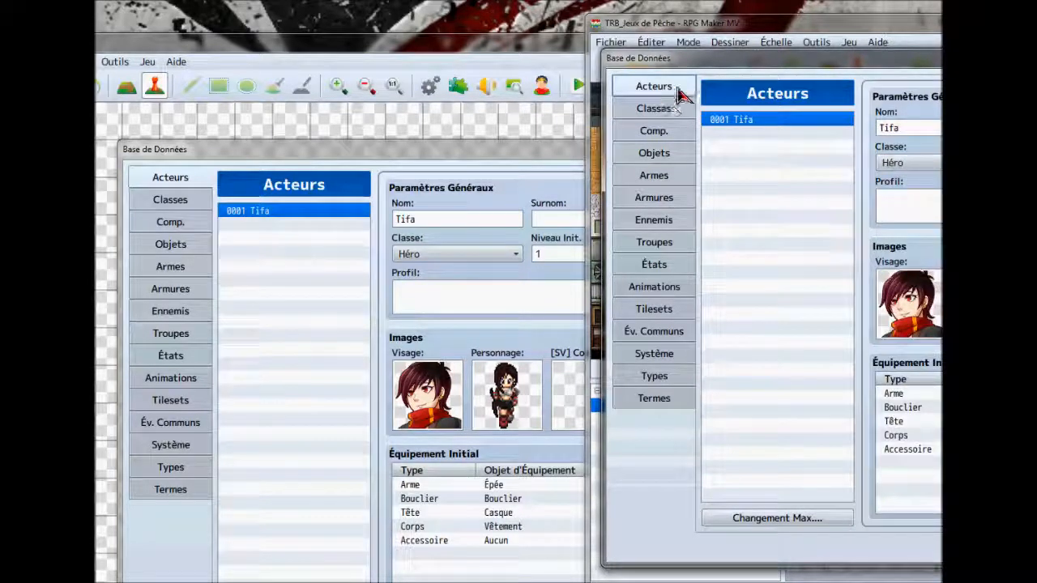
drag(721, 71, 570, 176)
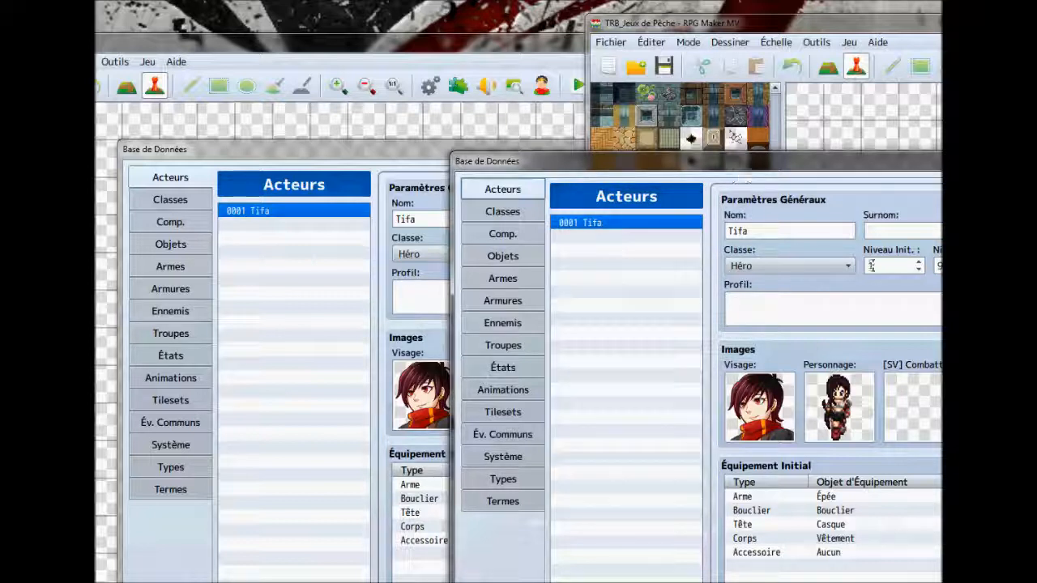
- Show the Objets section in both databases and bring the TRB_Jeux de Pêche database back to the front
click(502, 234)
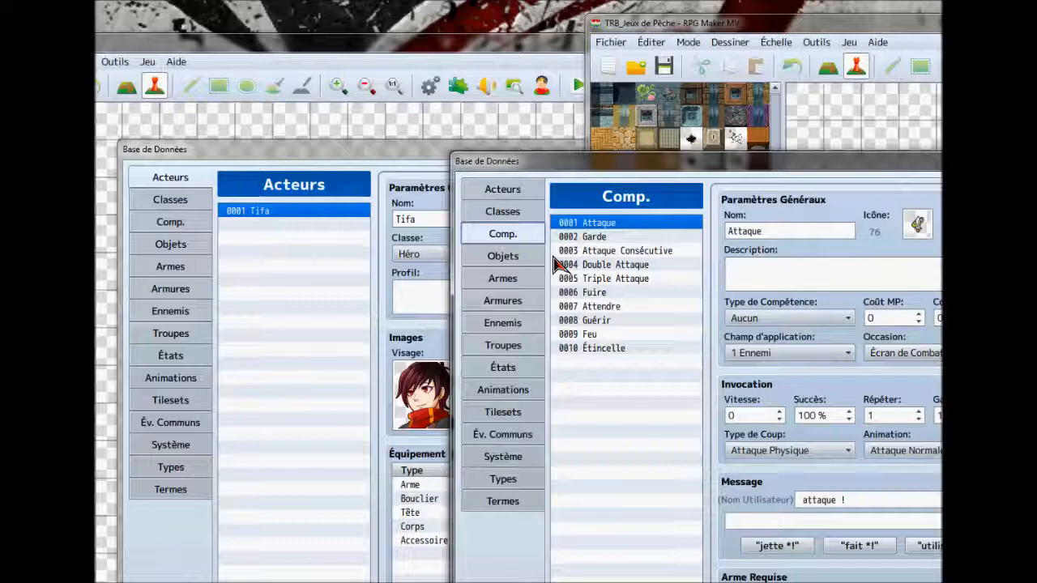
click(506, 256)
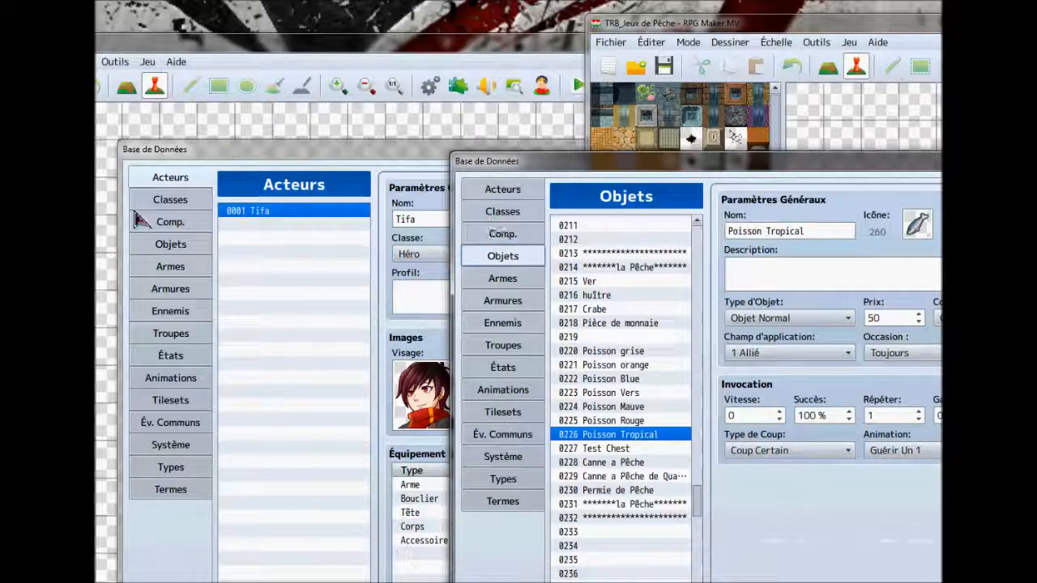
click(171, 260)
click(171, 244)
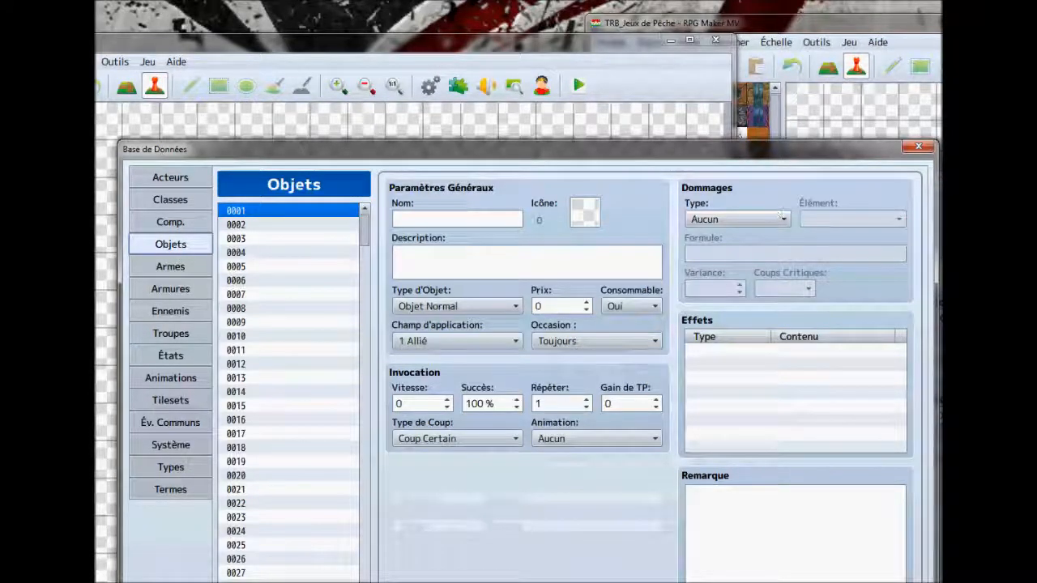
click(941, 437)
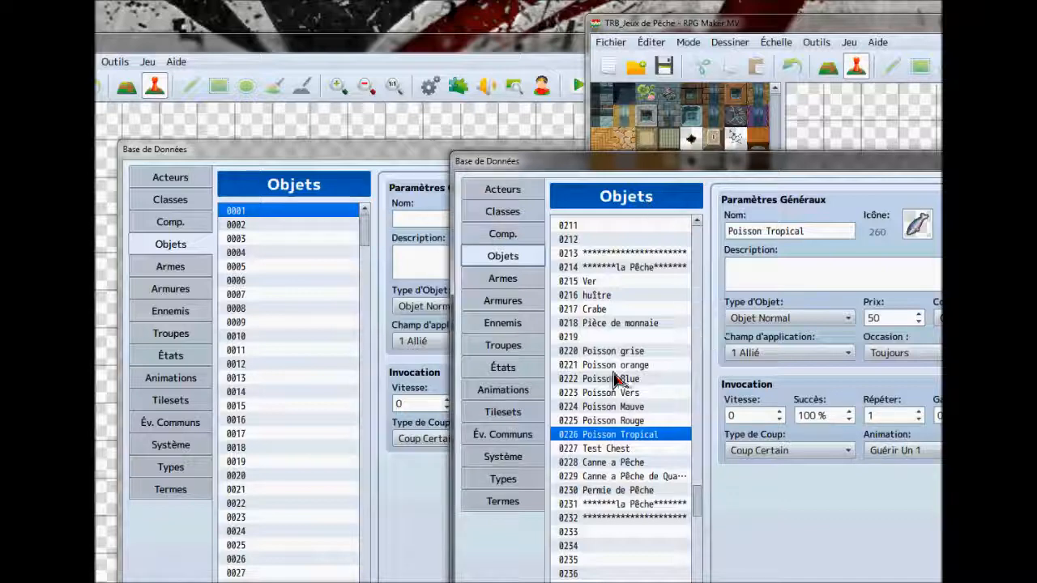
- Examine the TRB_Jeux de Pêche object list from slot 0001 through the fishing items and the slots after them
drag(696, 504, 711, 235)
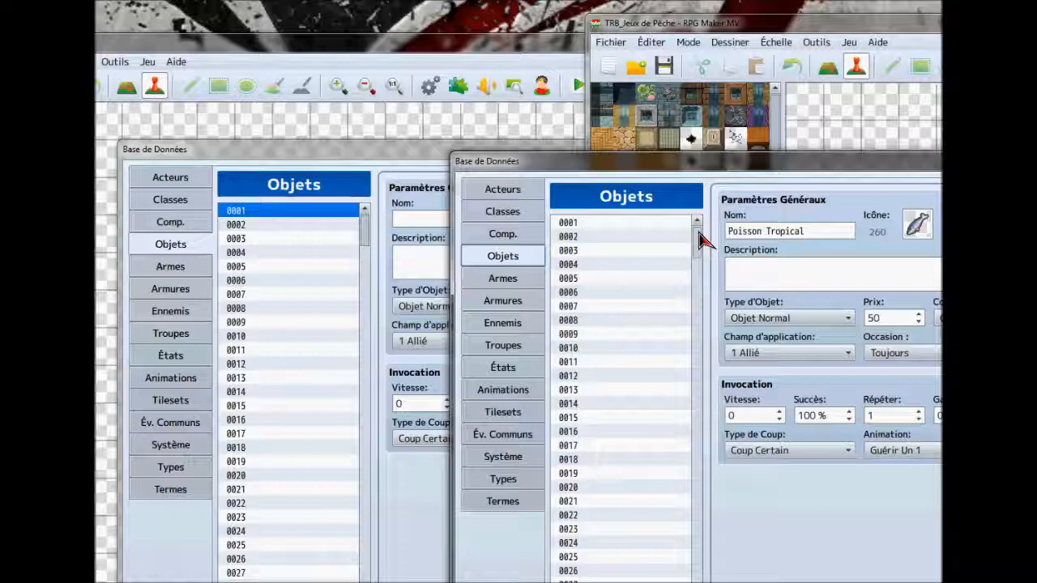
drag(696, 250, 678, 493)
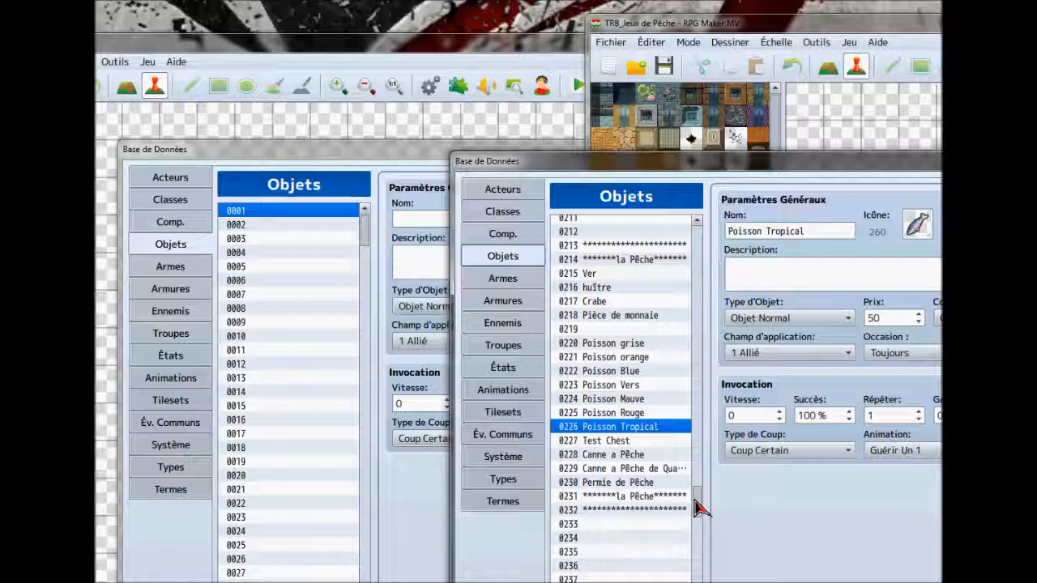
drag(694, 504, 694, 467)
drag(695, 512, 699, 559)
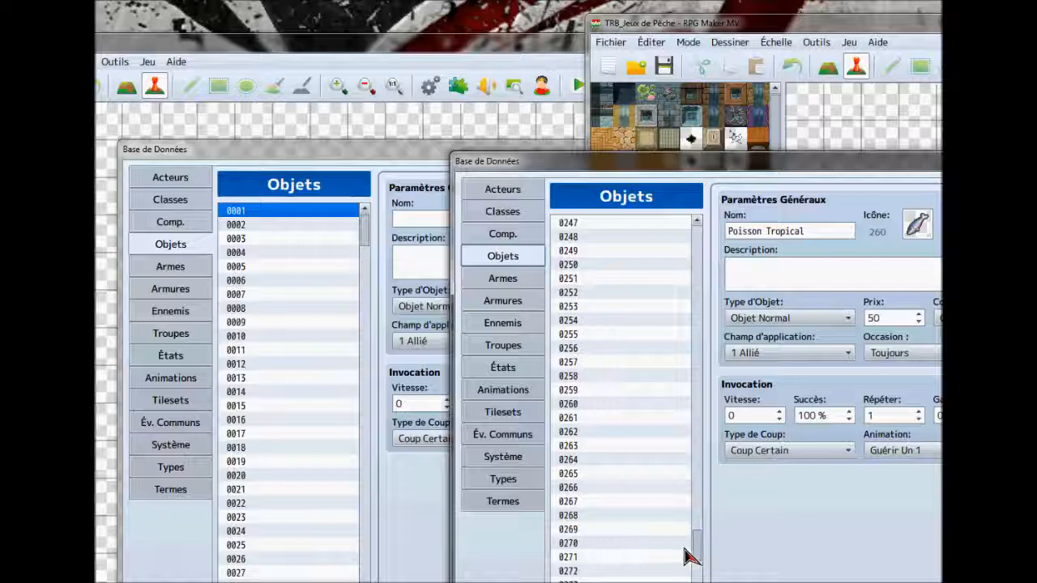
drag(694, 556, 690, 224)
click(613, 224)
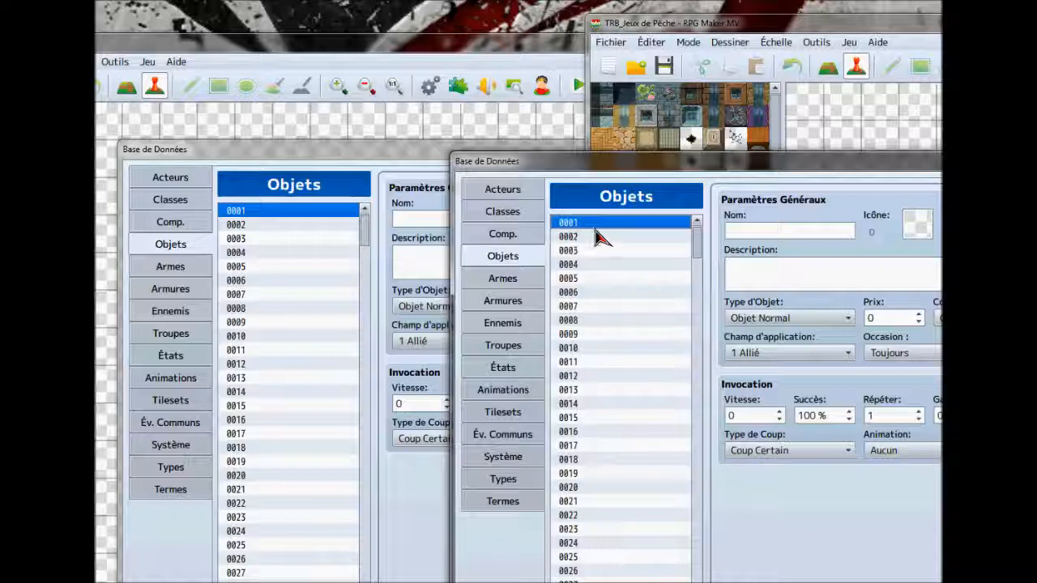
mouse_move(702, 238)
mouse_down()
mouse_move(694, 333)
mouse_move(700, 239)
mouse_up()
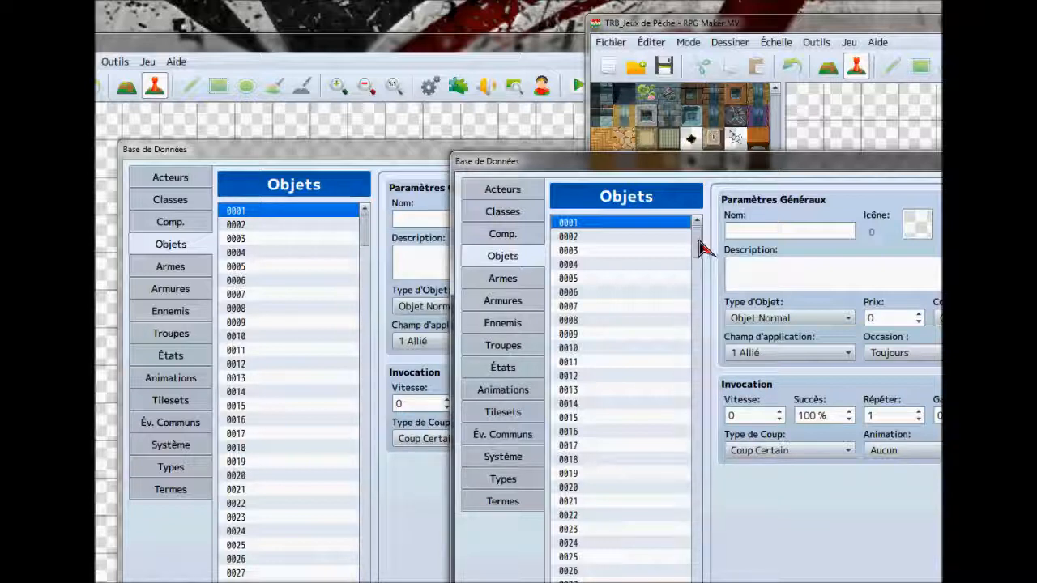
mouse_move(703, 248)
mouse_down()
mouse_move(700, 286)
mouse_move(704, 248)
mouse_up()
drag(697, 239, 699, 497)
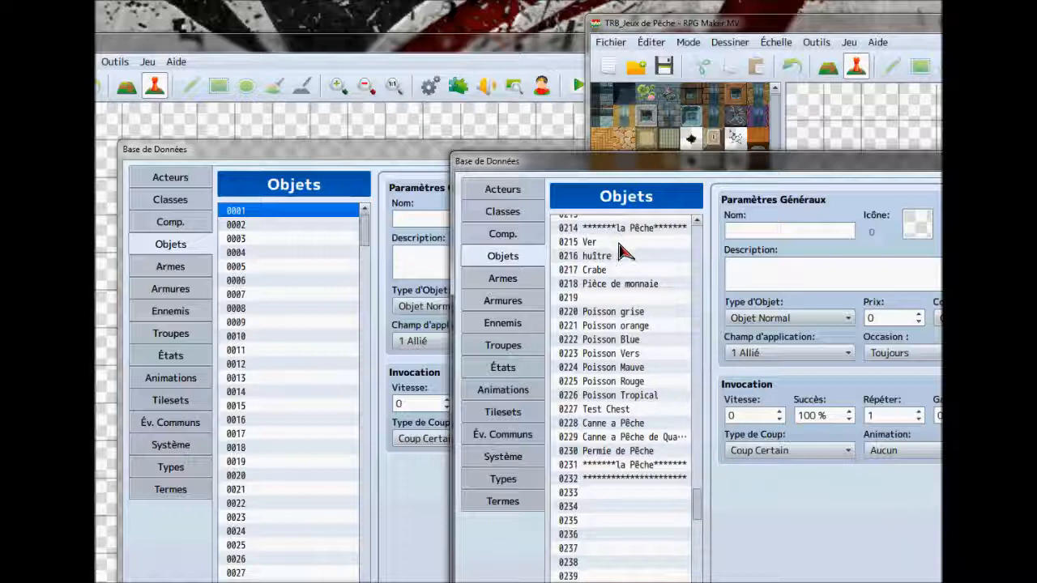
- Move the front database window up and select the objects from 0215 Ver through 0230 Permie de Pêche
drag(640, 162, 612, 51)
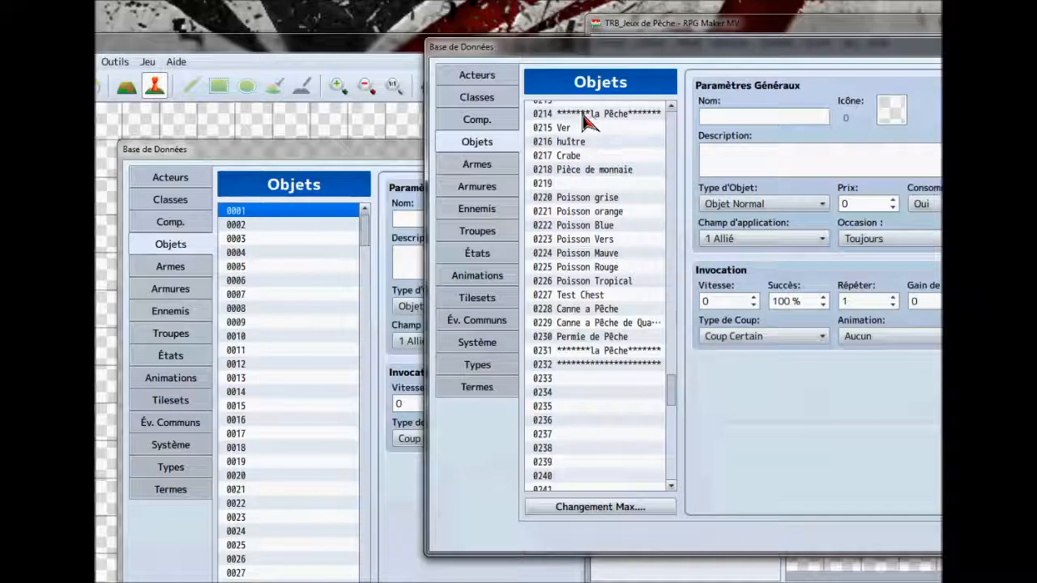
click(570, 132)
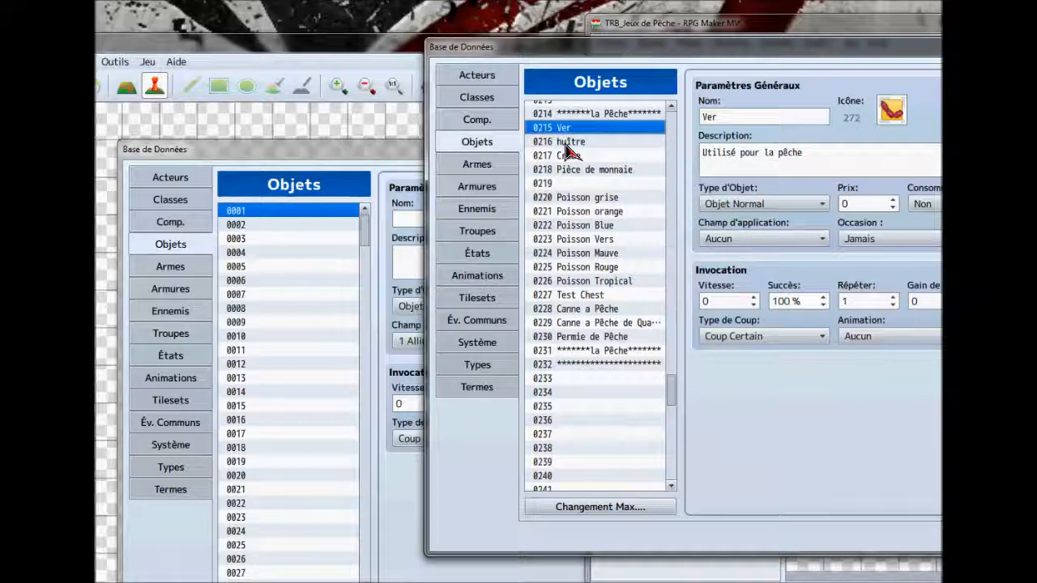
key(Down)
key(Down)
key(Up)
key(Up)
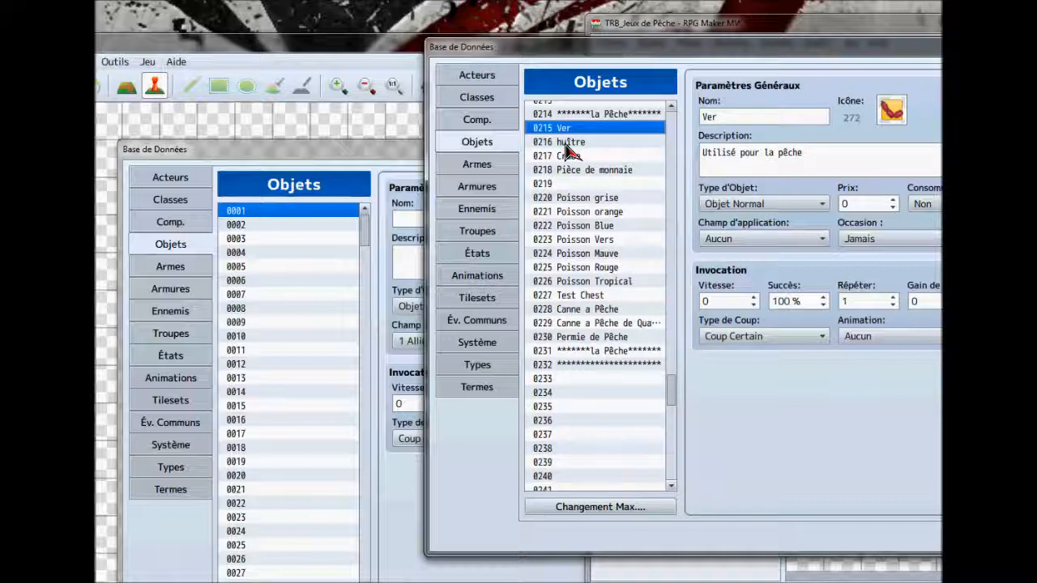
key(shift+Down)
key(shift+Down)
key(shift+Down)
key(shift+Down)
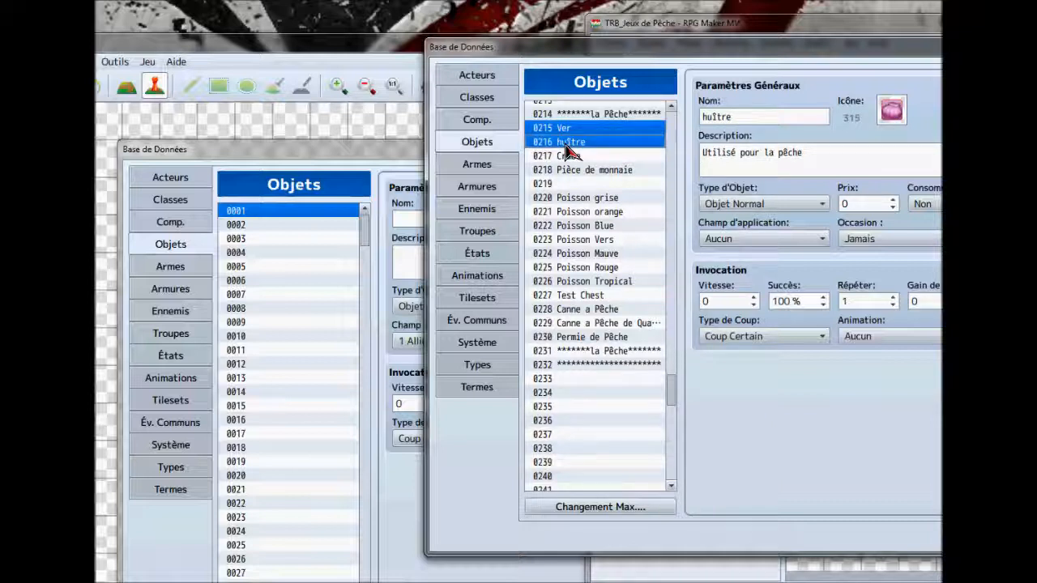
key(shift+Down)
key(shift+Down)
key(shift+Down)
key(shift+Down)
key(shift+Down)
key(shift+Down)
key(shift+Down)
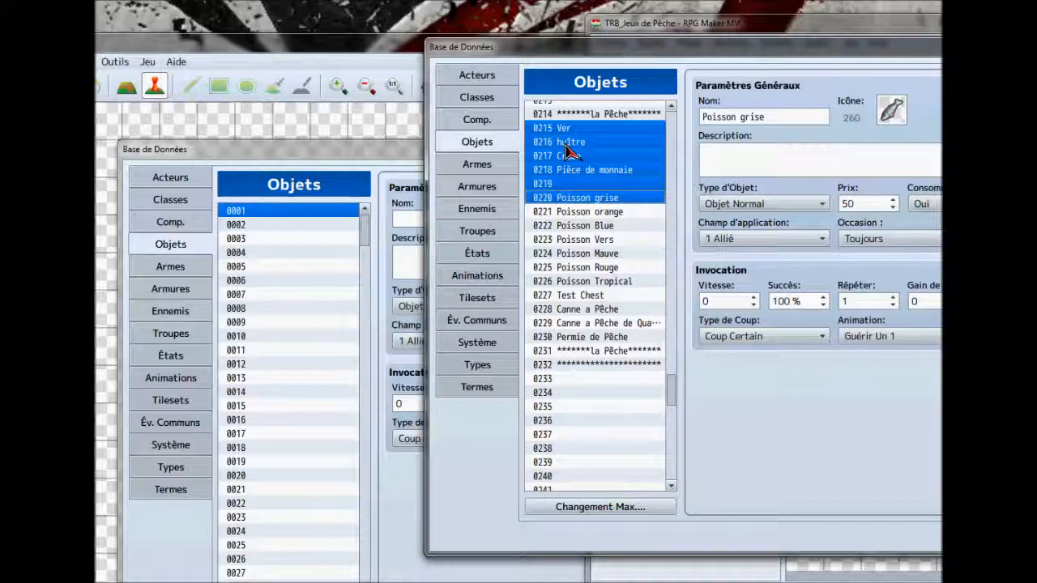
key(shift+Down)
key(shift+Down)
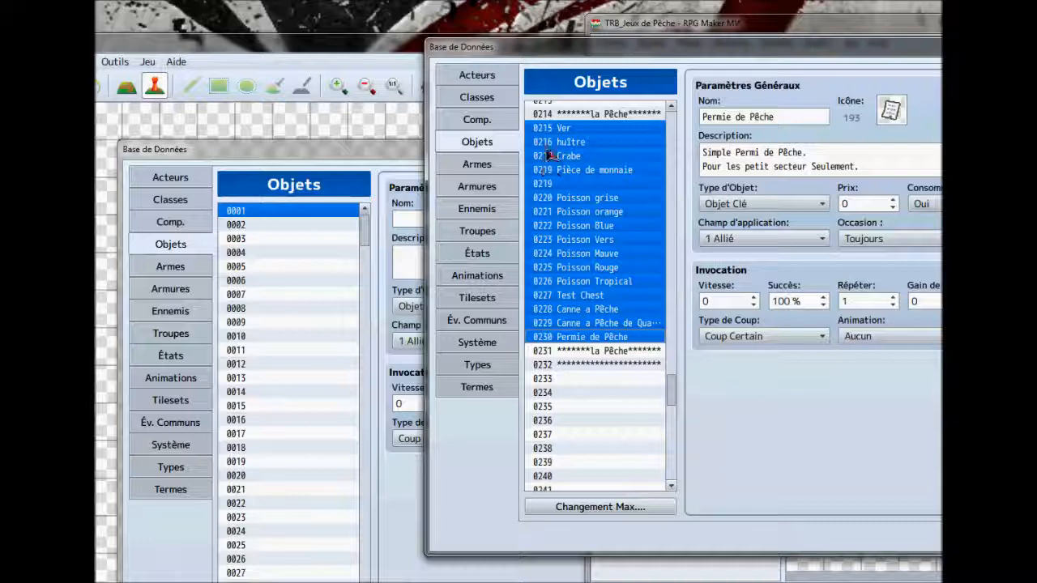
- Select object 0215 Ver in the other database and highlight its <bait:1> and <baitSink:0.5> note tags
click(364, 245)
drag(364, 245, 362, 500)
click(260, 274)
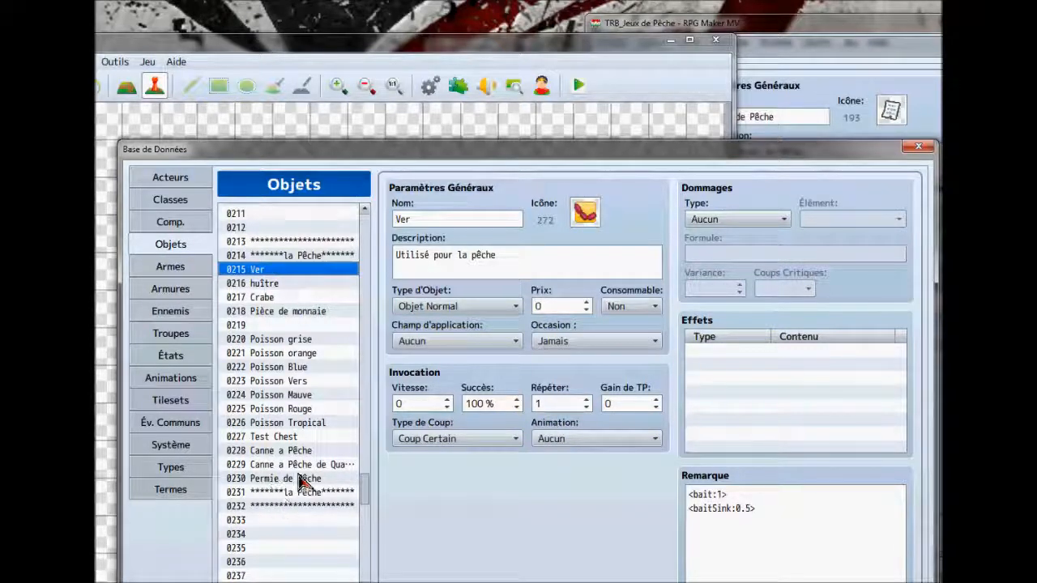
drag(691, 495, 757, 508)
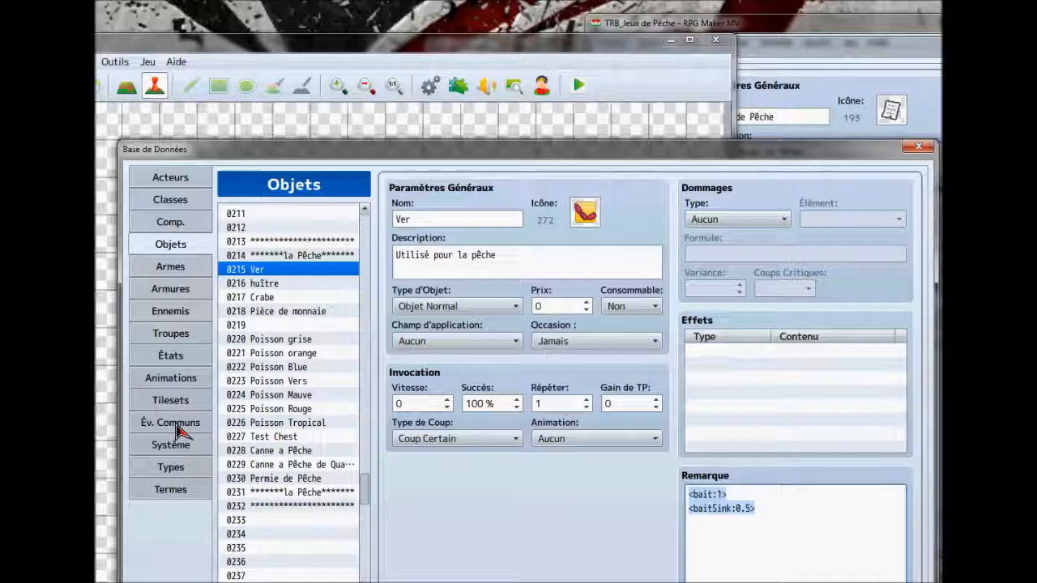
- Look over the Acteurs, Classes and Comp. sections of the same database
click(180, 183)
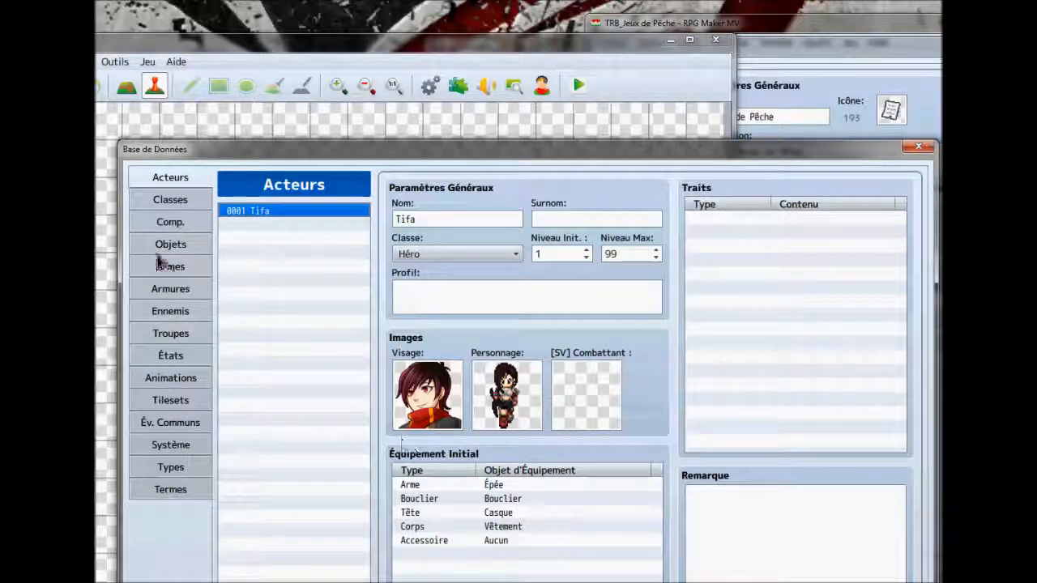
click(167, 202)
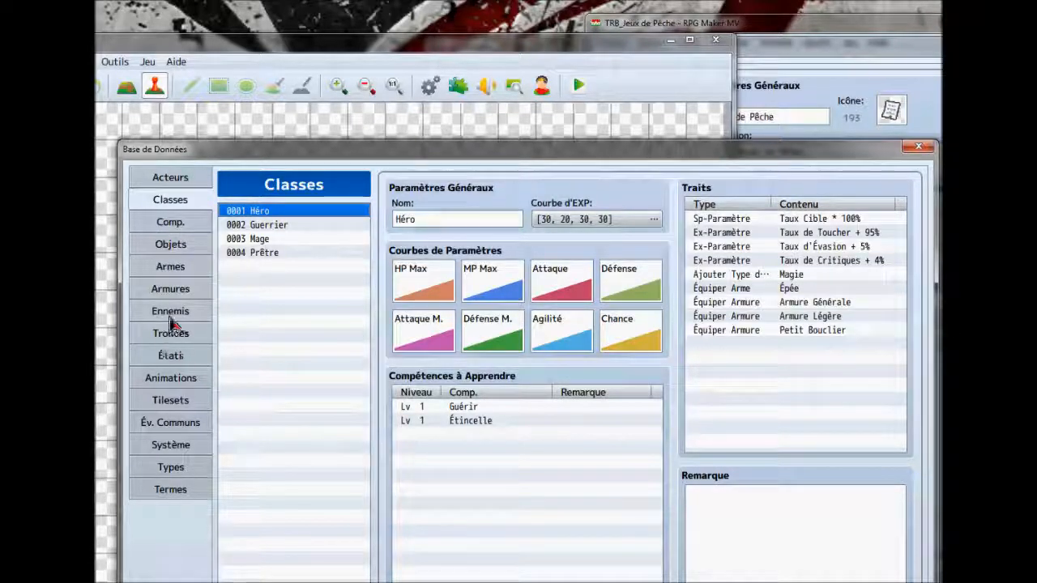
click(168, 227)
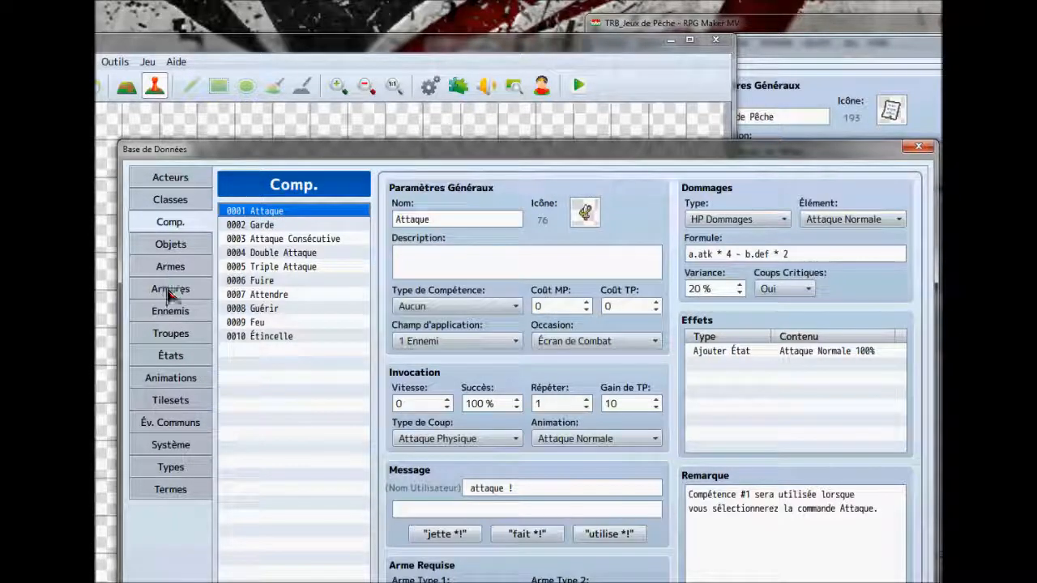
- Open the common events and view the contents of 0779 Poisson Rouge Capturé and 0777 Interrupteur Permi
click(177, 422)
drag(367, 229, 352, 502)
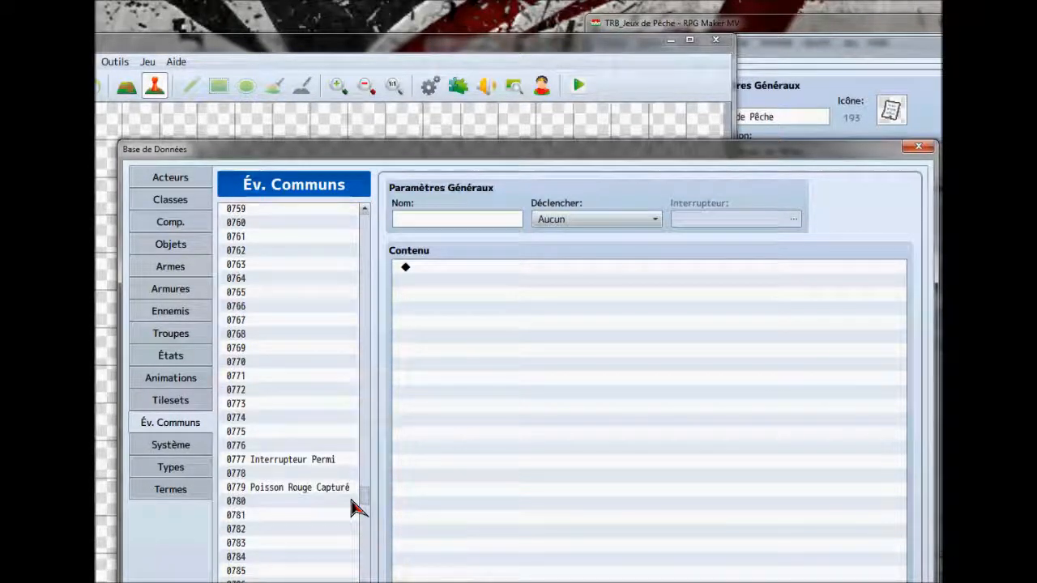
drag(350, 500, 350, 502)
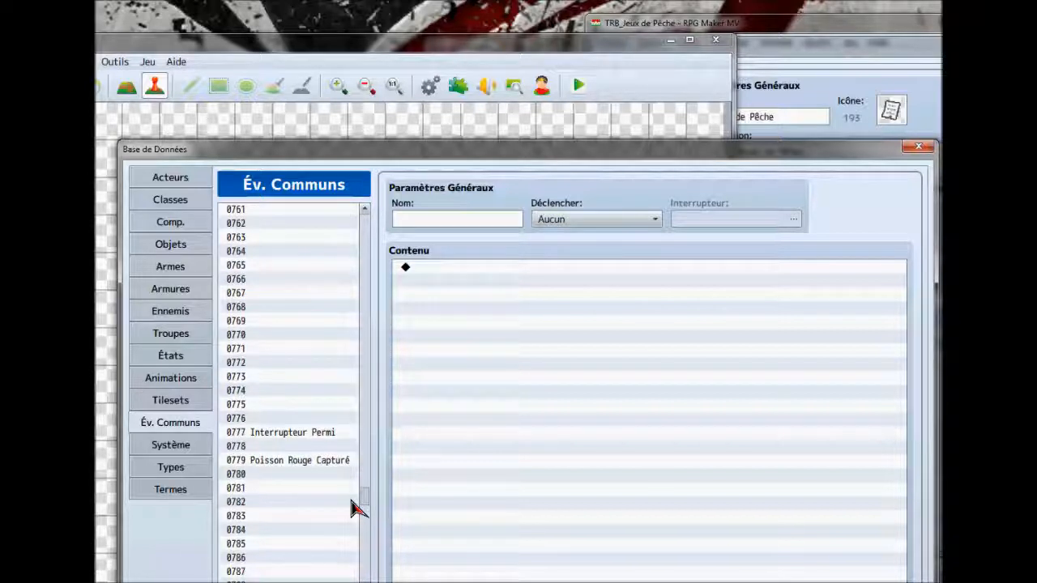
click(317, 462)
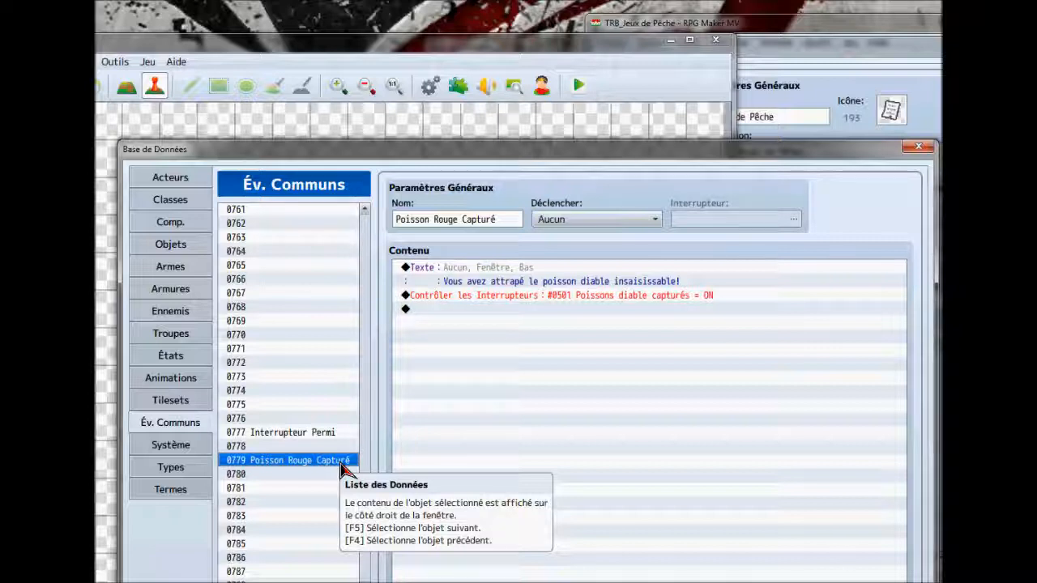
click(293, 434)
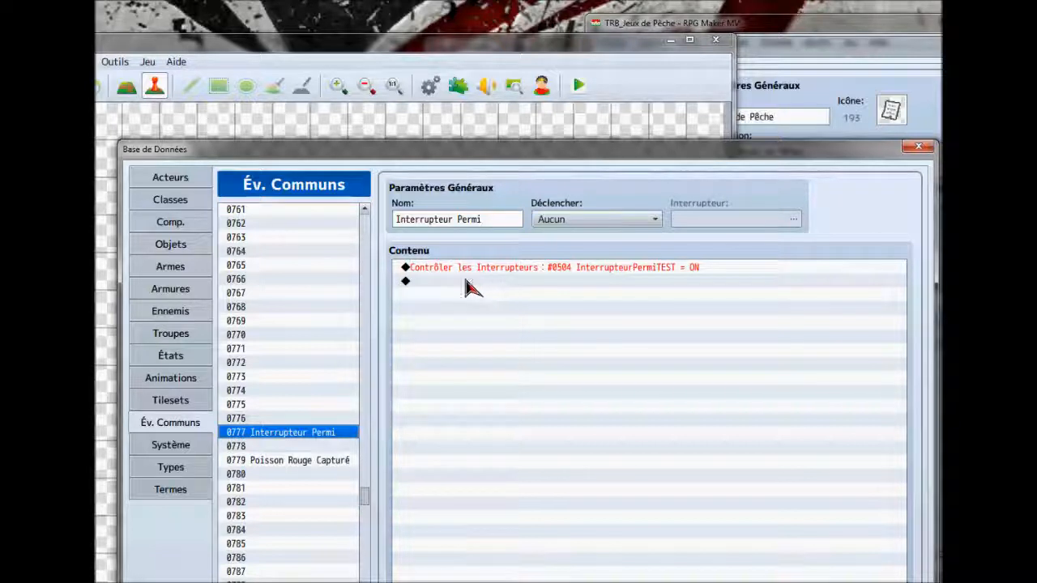
click(320, 462)
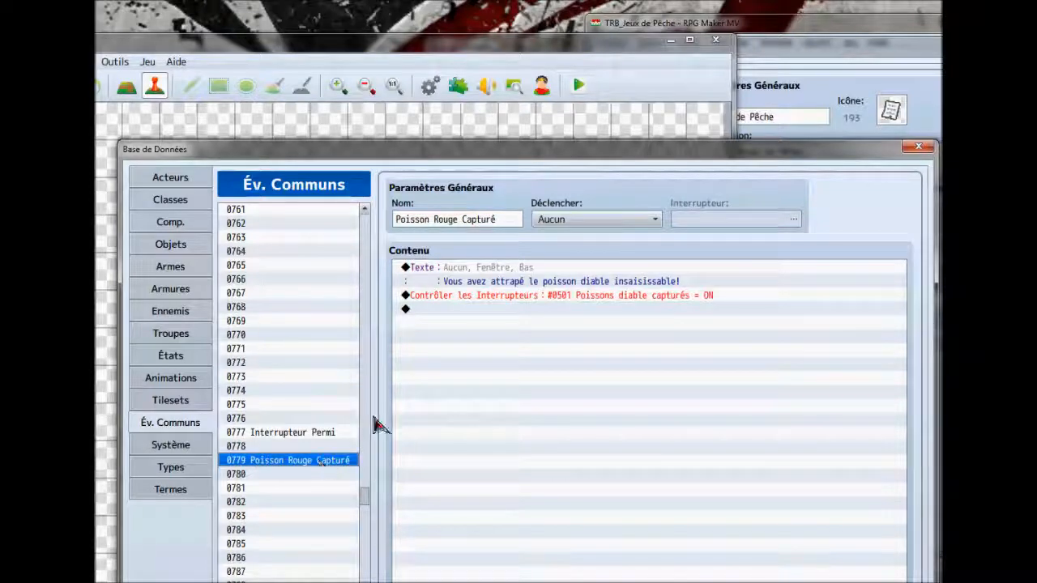
- Return to the TRB_Jeux de Pêche database and view its common events 0779 Poisson Rouge Capturé and 0777 Interrupteur Permi
click(806, 47)
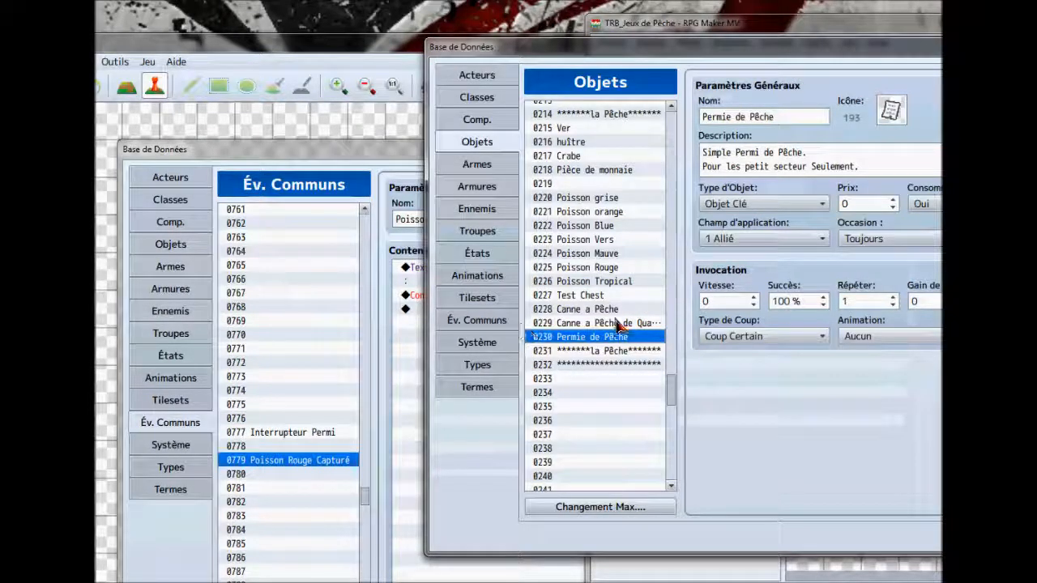
click(484, 324)
scroll(663, 287, down, 3)
drag(663, 285, 658, 405)
click(629, 278)
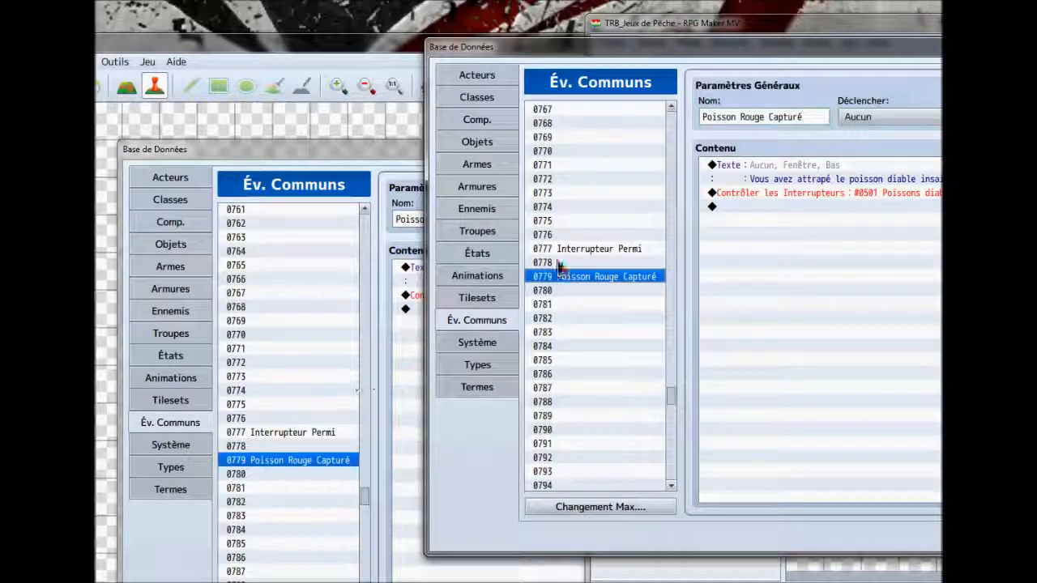
click(583, 249)
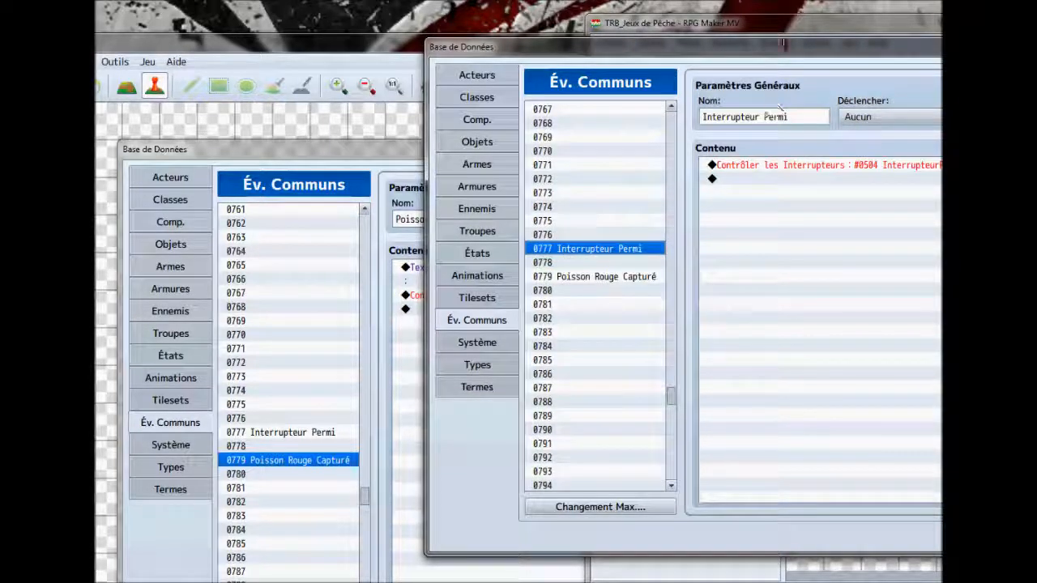
- Start a Contrôler les Interrupteurs command in common event 0777 Interrupteur Permi and display switches 0501 - 0510 in its switch selector
click(747, 260)
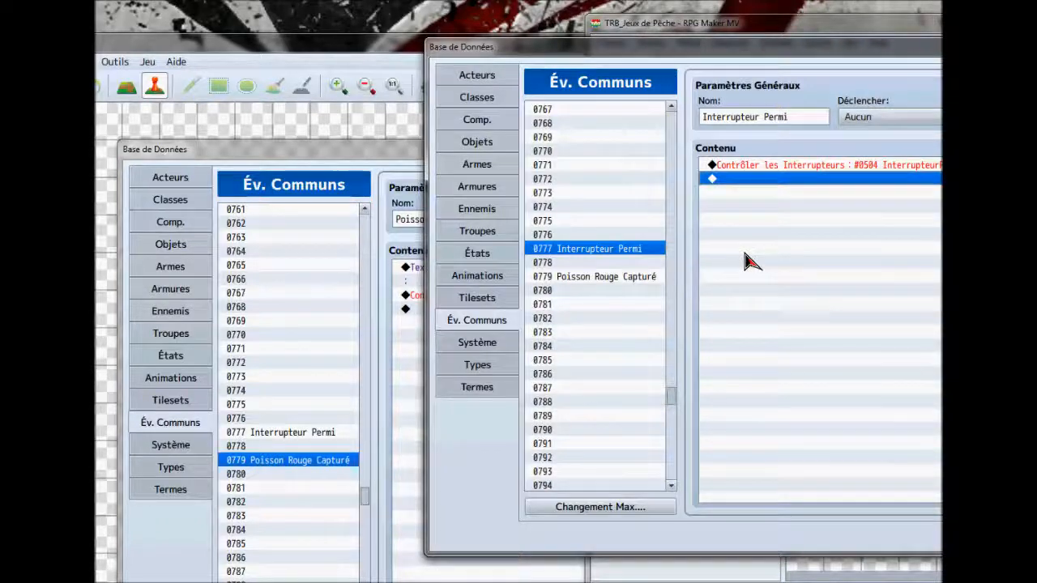
double_click(748, 260)
drag(870, 101, 749, 105)
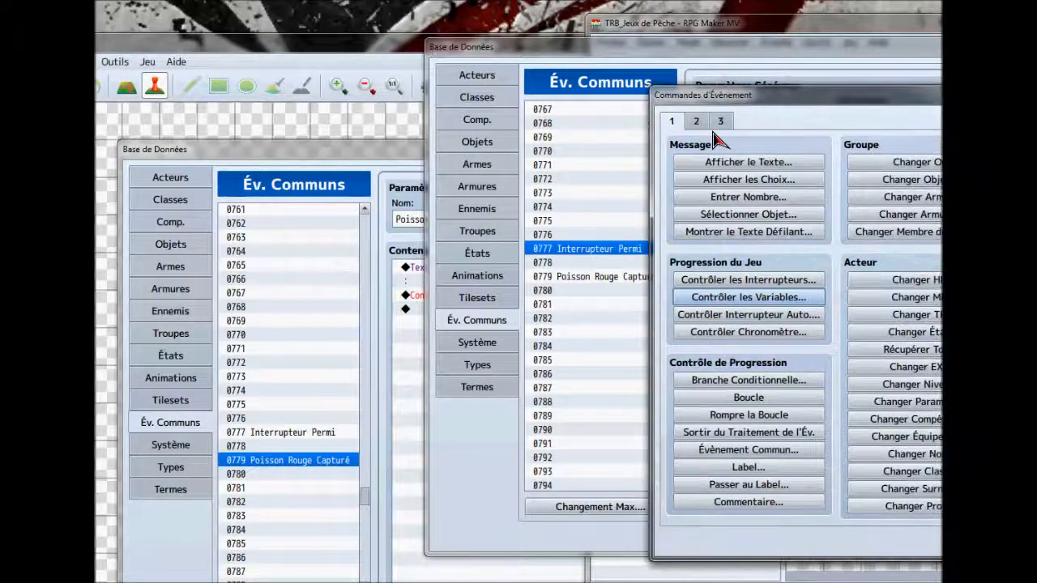
click(741, 280)
click(850, 303)
scroll(801, 243, down, 3)
drag(789, 143, 716, 143)
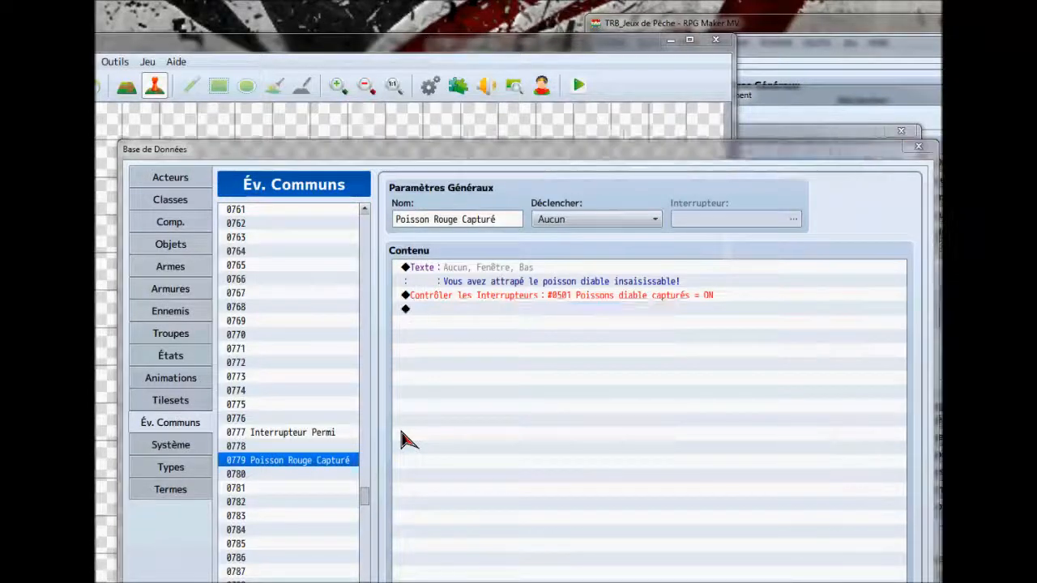
- In the other database, start a Contrôler les Interrupteurs command in 0779 Poisson Rouge Capturé and display switches 0501 - 0510 beside the command dialog
key(Return)
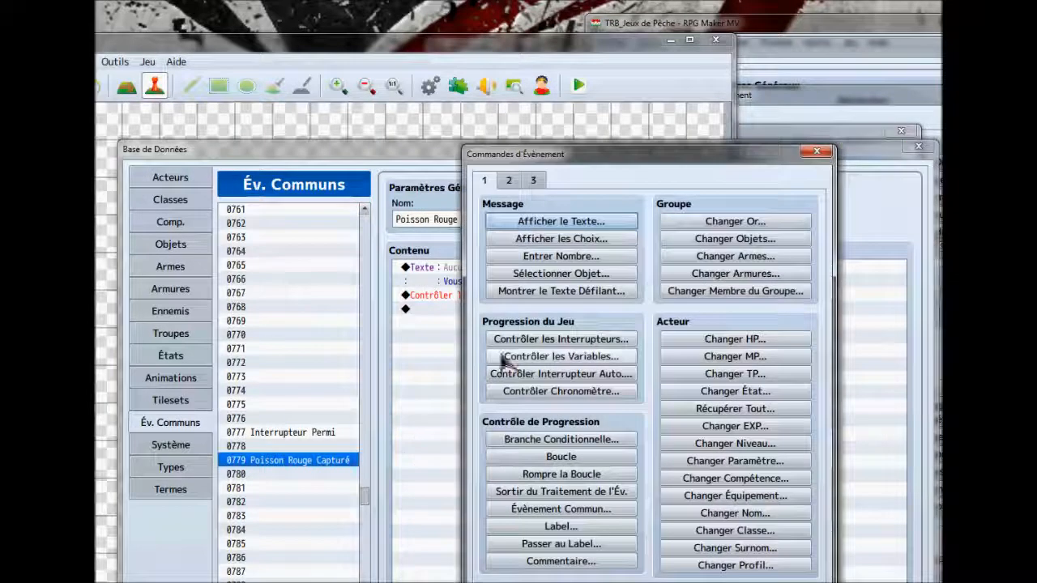
click(542, 341)
click(660, 354)
scroll(613, 480, down, 2)
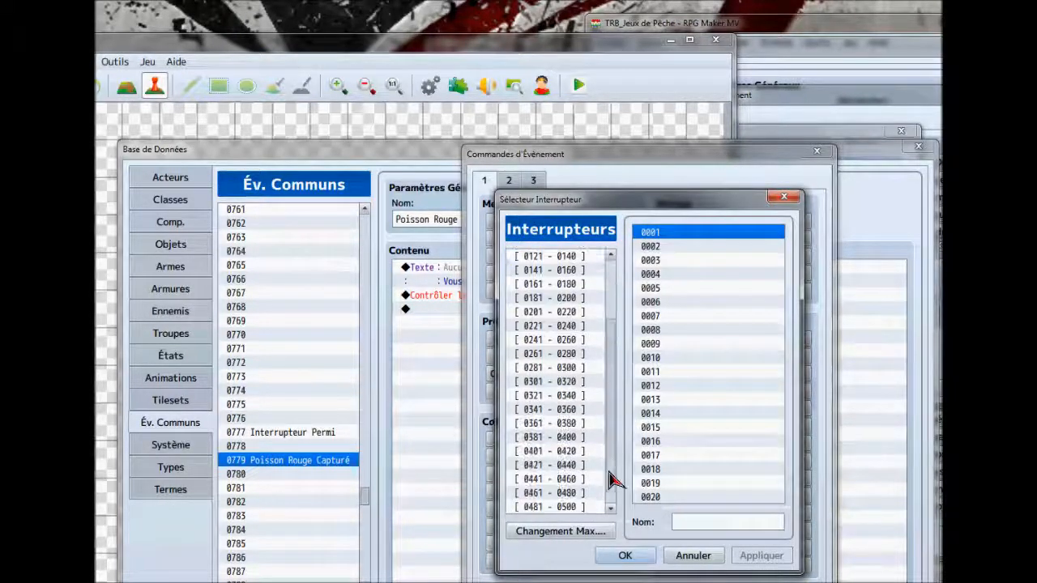
scroll(613, 480, down, 1)
click(603, 507)
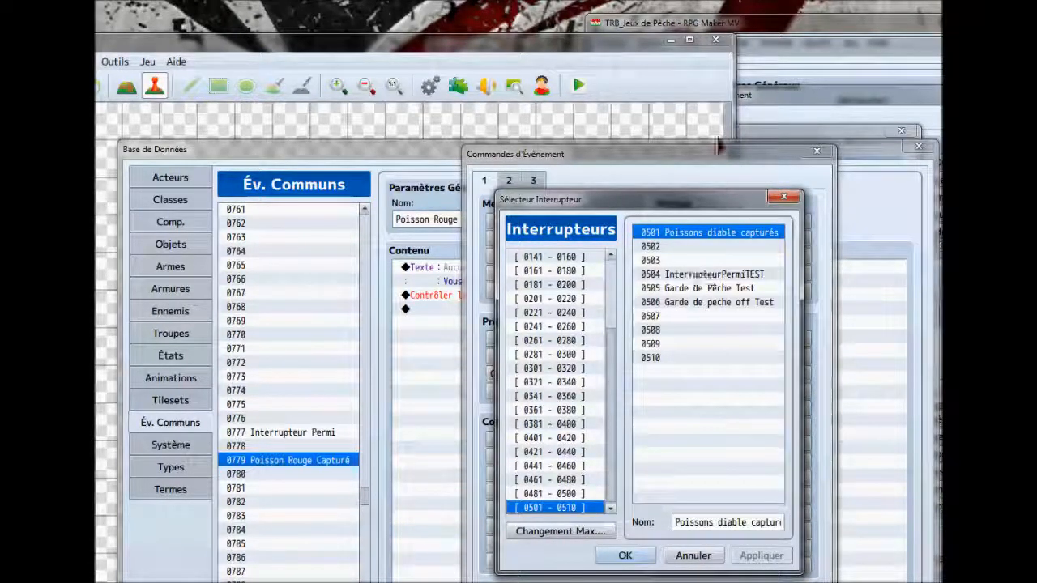
drag(629, 209, 330, 196)
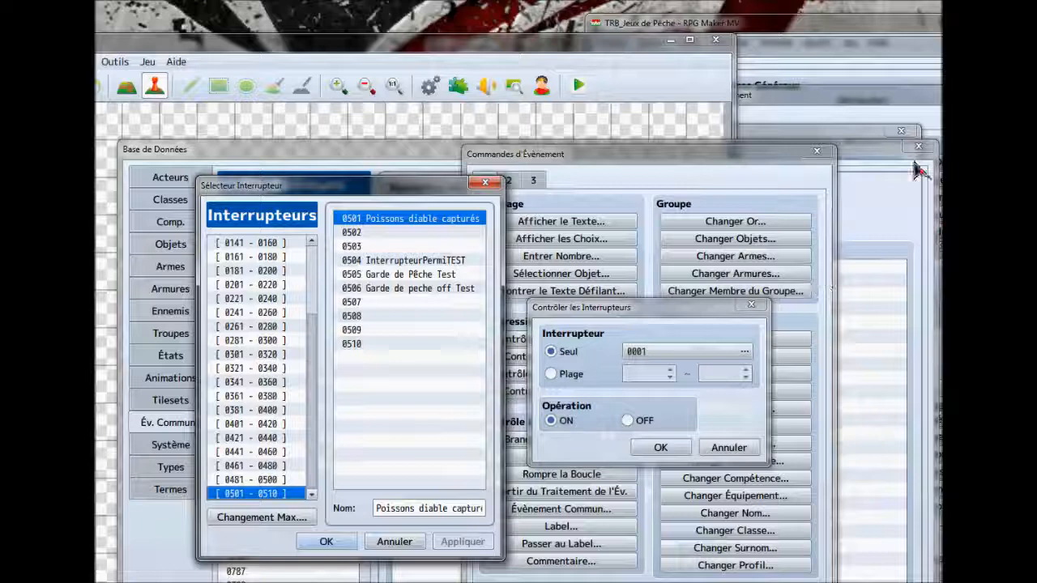
- Place the first database's switch selector beside the other one and highlight switches 0501 Poissons diable capturés and 0504 to 0506, then cancel the switch command
click(868, 138)
drag(735, 134, 554, 175)
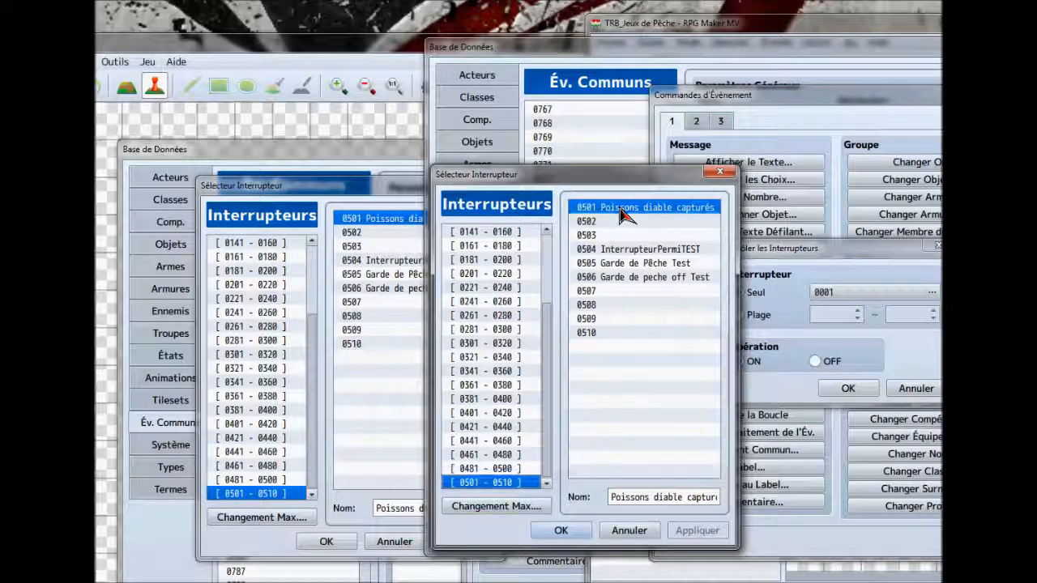
mouse_move(623, 214)
mouse_down()
mouse_move(628, 249)
mouse_move(630, 208)
mouse_up()
click(631, 250)
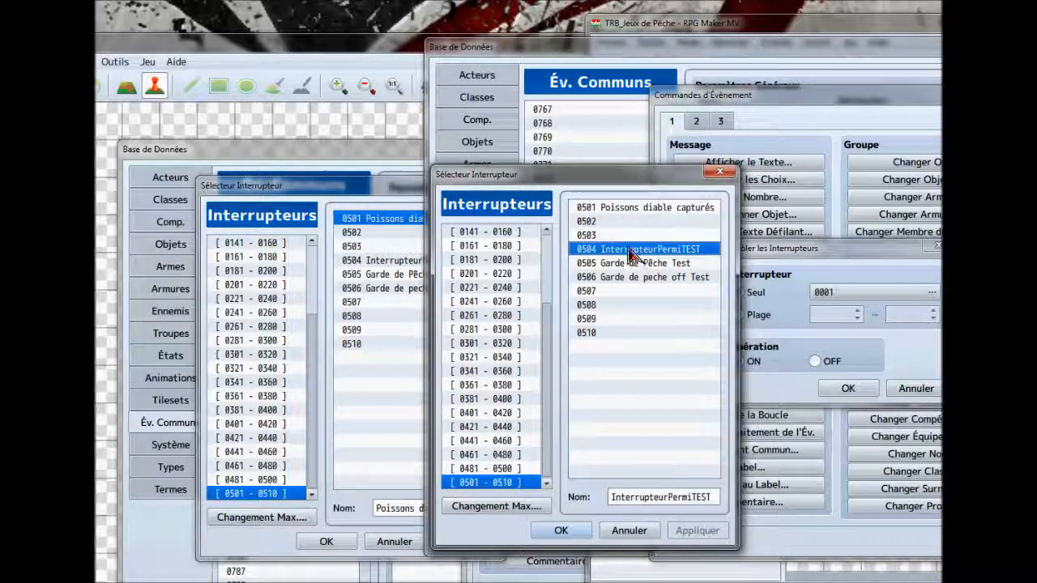
click(631, 209)
click(629, 251)
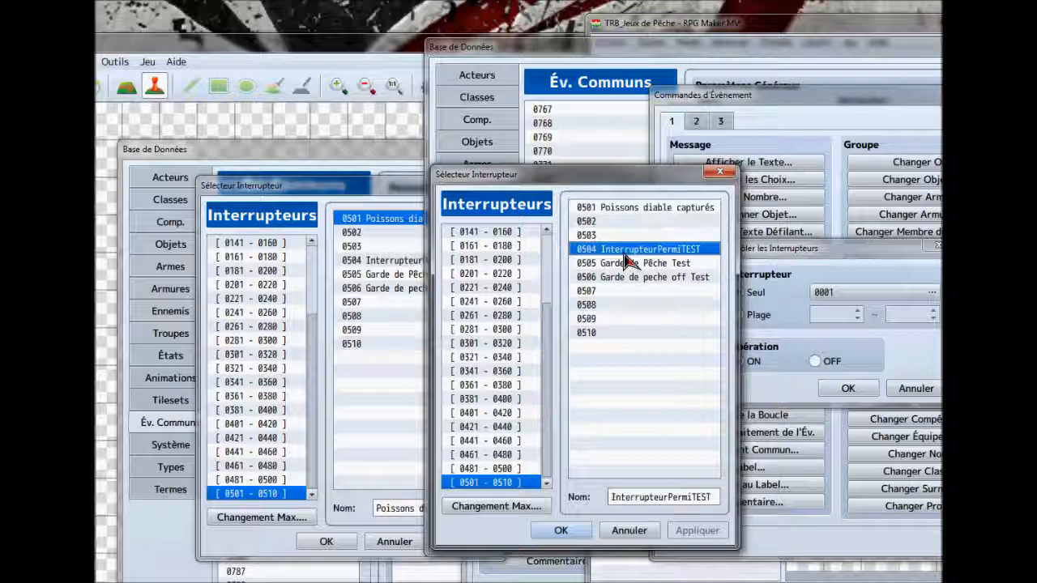
drag(624, 254, 628, 277)
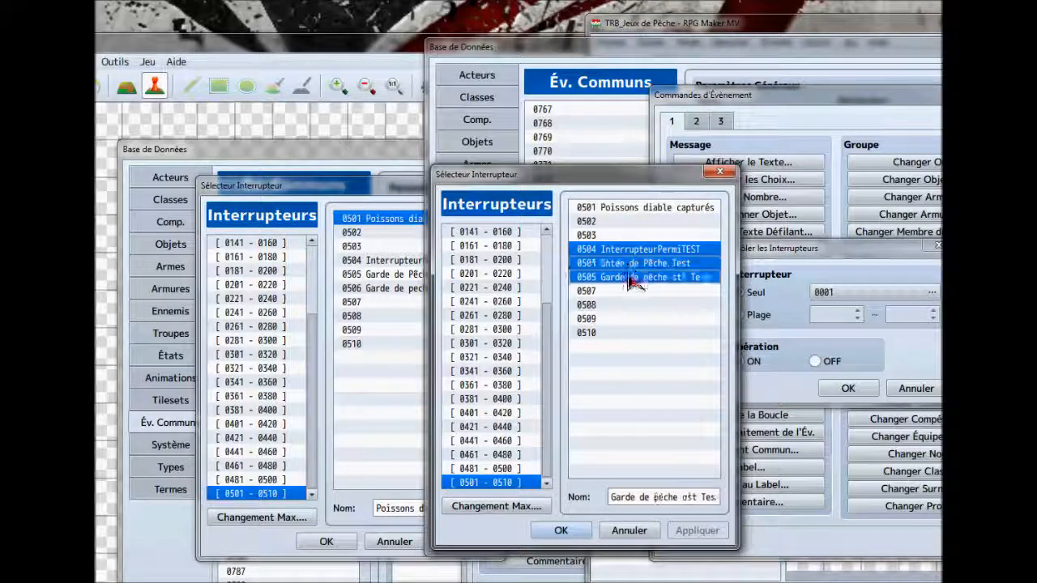
click(616, 211)
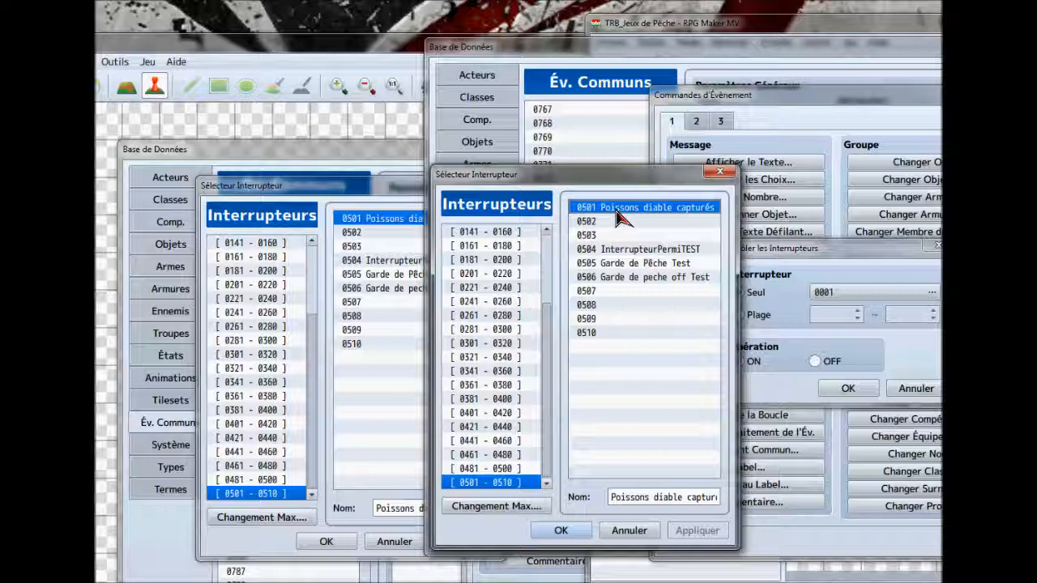
shift+drag(624, 253, 626, 279)
double_click(626, 279)
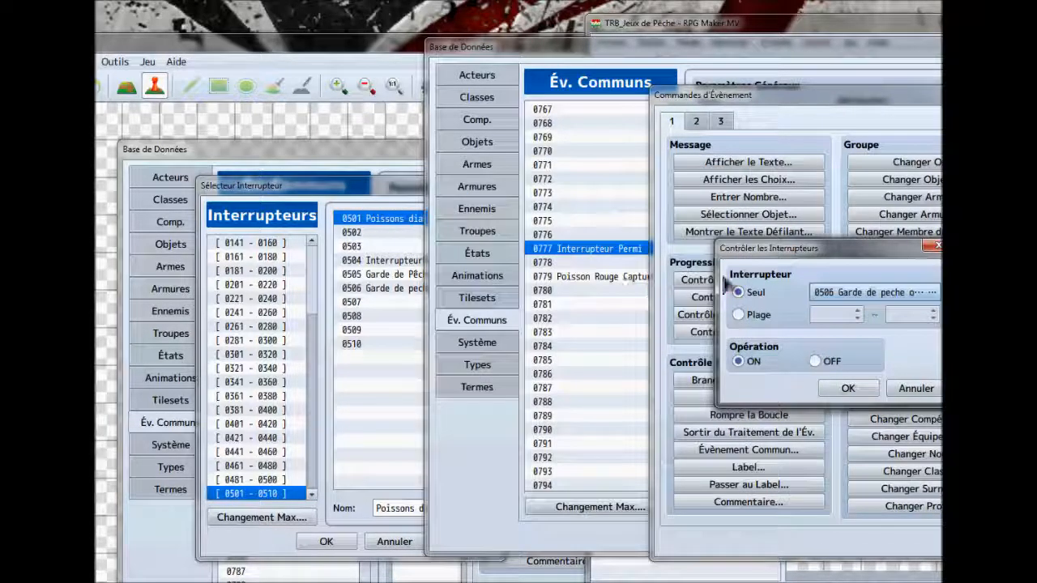
click(911, 389)
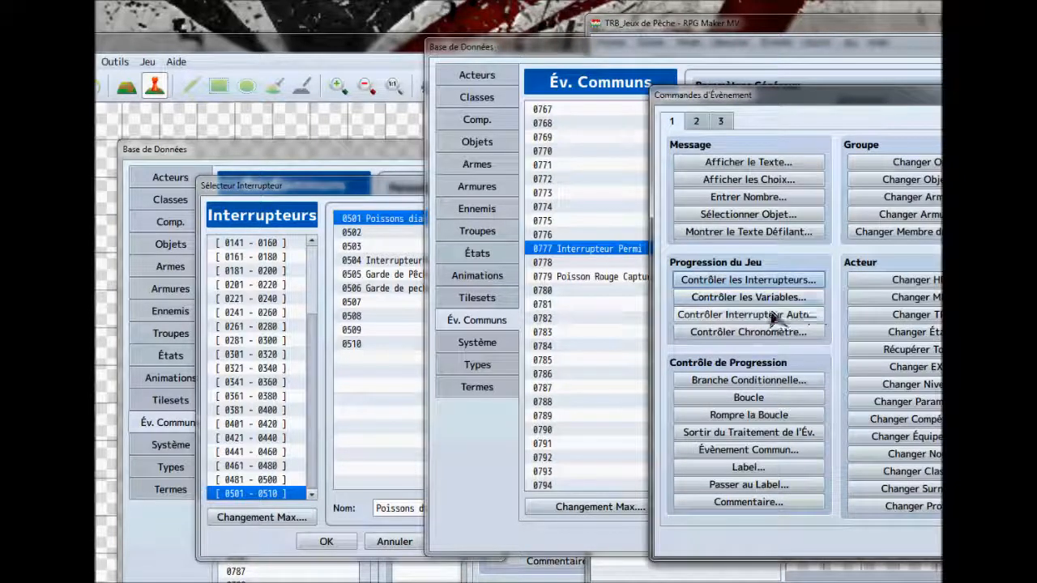
- Reopen the switch selector beside the other one and highlight the range from 0501 Poissons diable capturés to 0506 Garde de peche off Test
click(747, 281)
click(859, 294)
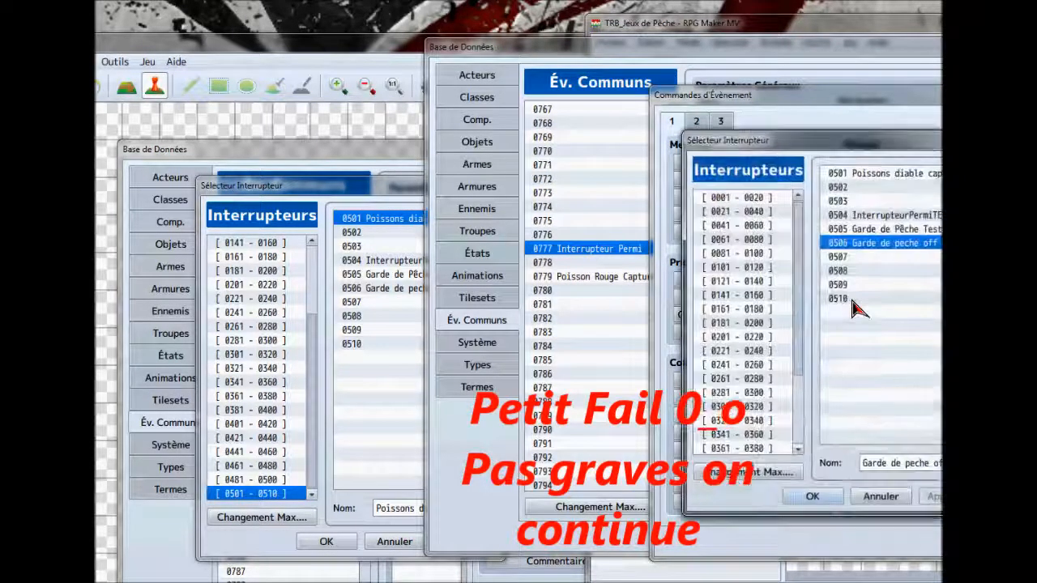
drag(842, 144, 569, 151)
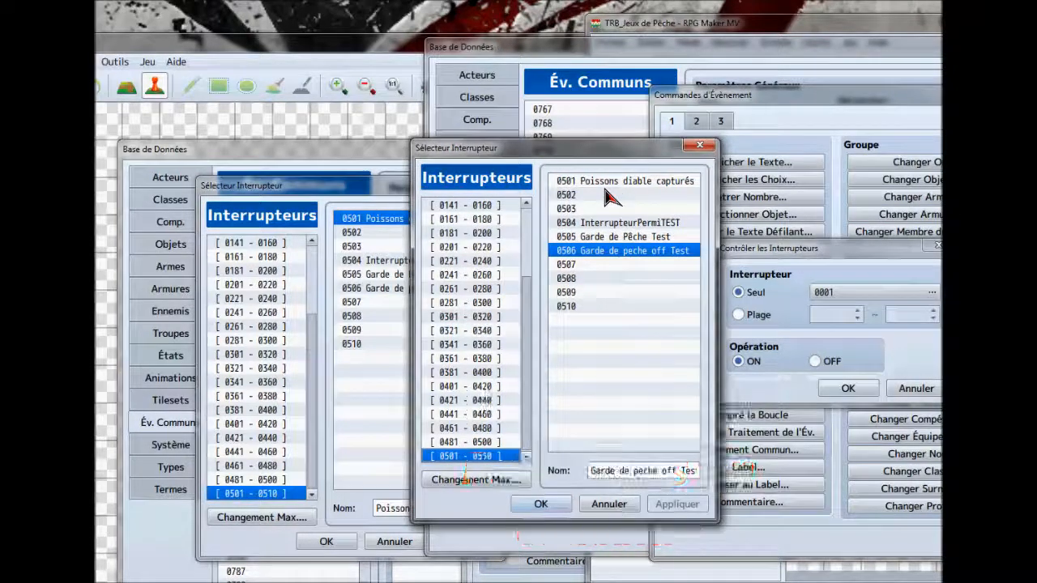
shift+click(607, 184)
click(620, 265)
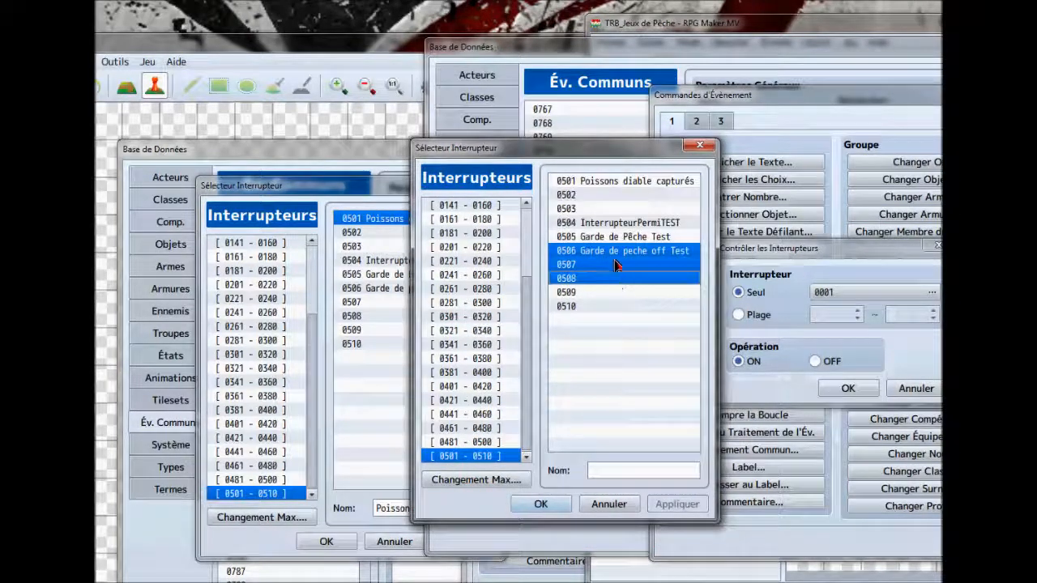
click(615, 222)
click(602, 185)
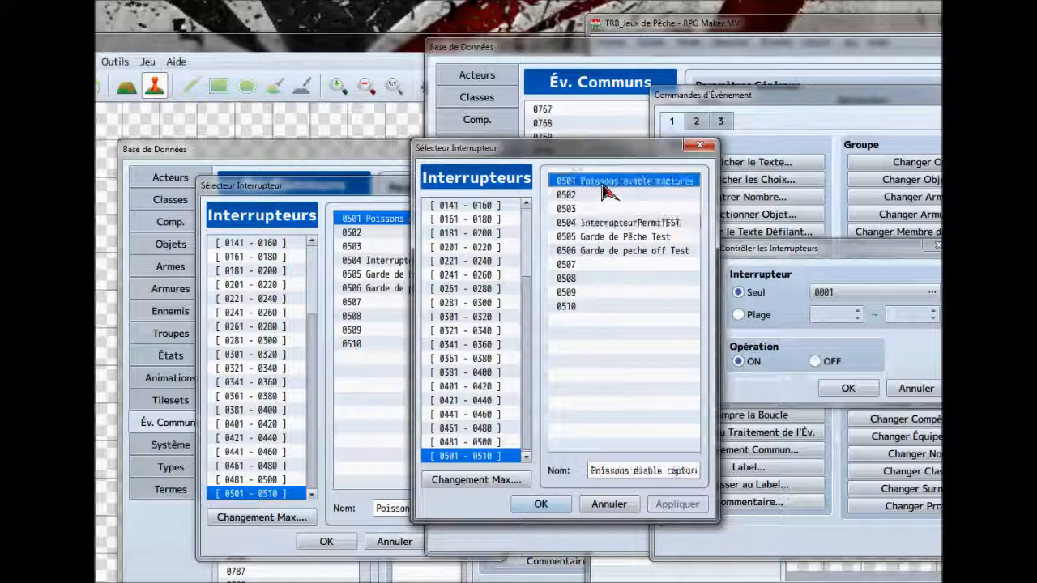
shift+click(607, 226)
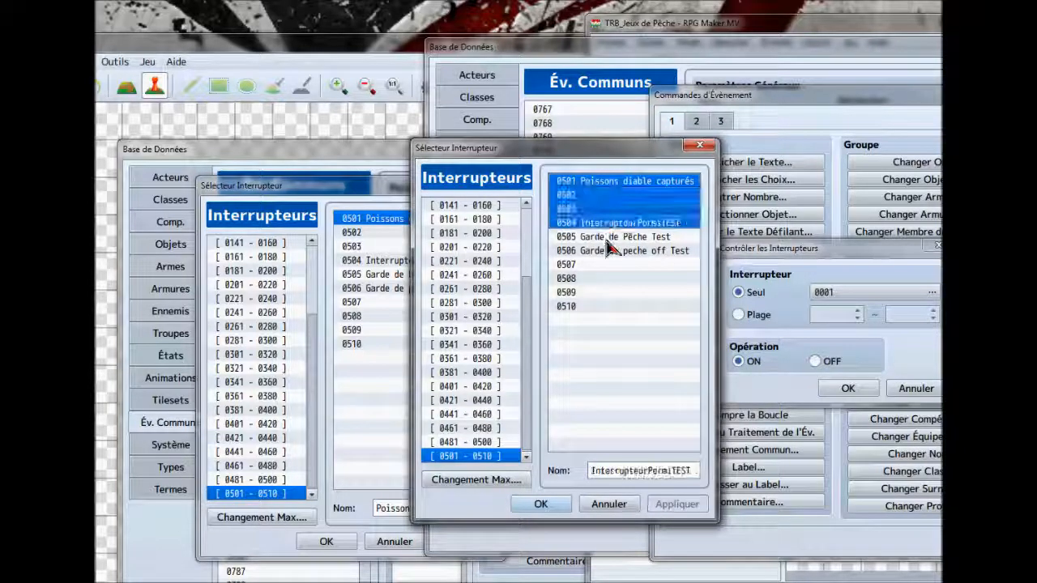
shift+click(609, 238)
shift+click(613, 252)
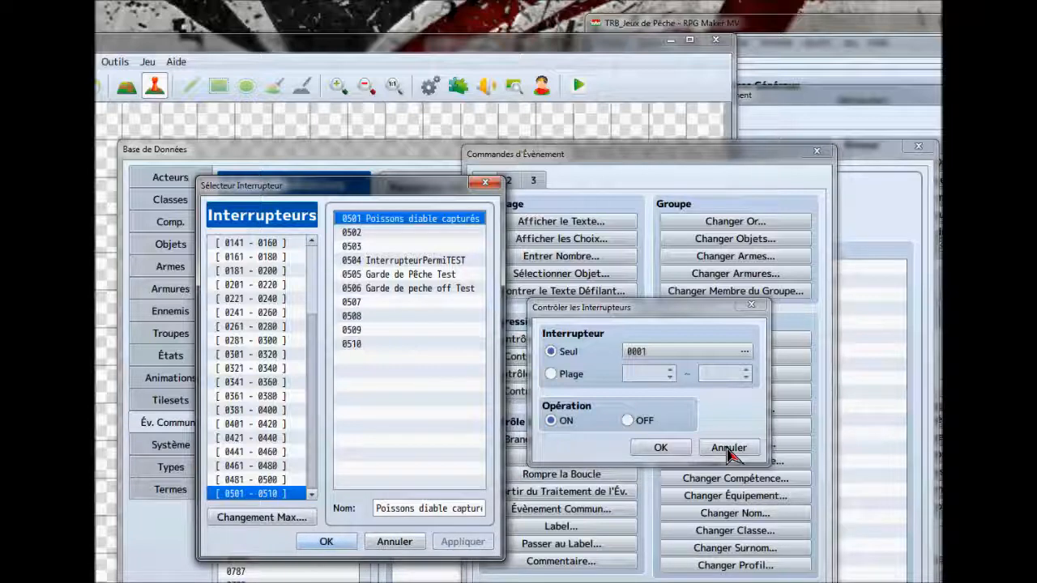
- Cancel the new switch command in 0779 Poisson Rouge Capturé and view the existing switch commands of common events 0779 and 0777
click(327, 545)
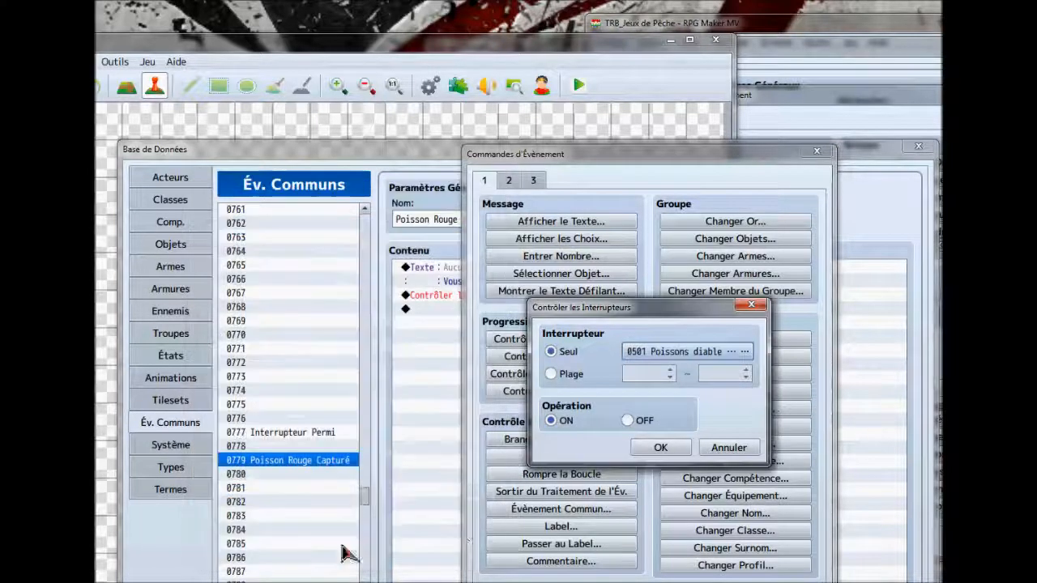
click(731, 451)
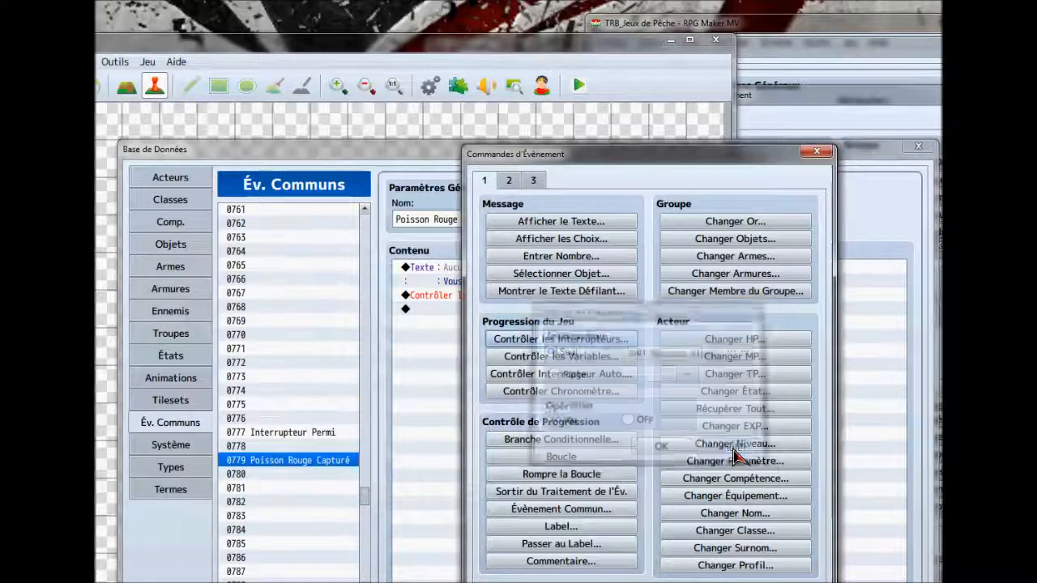
key(Escape)
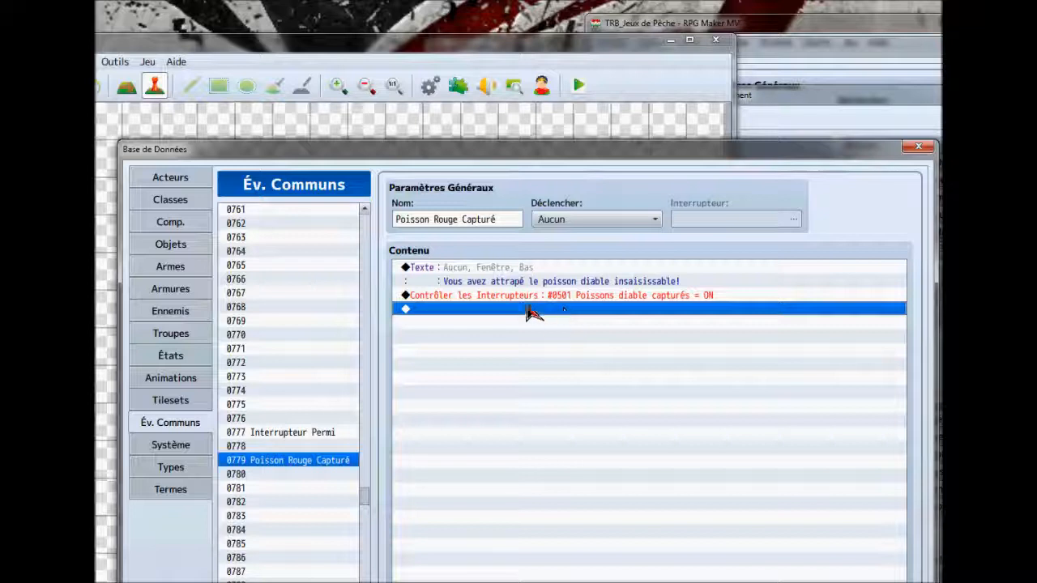
click(625, 296)
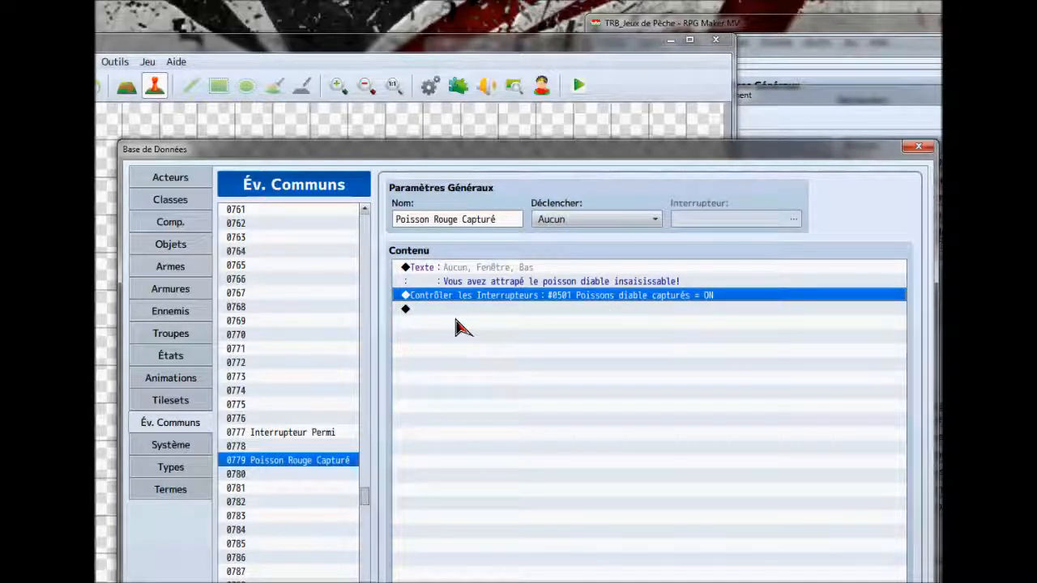
click(316, 433)
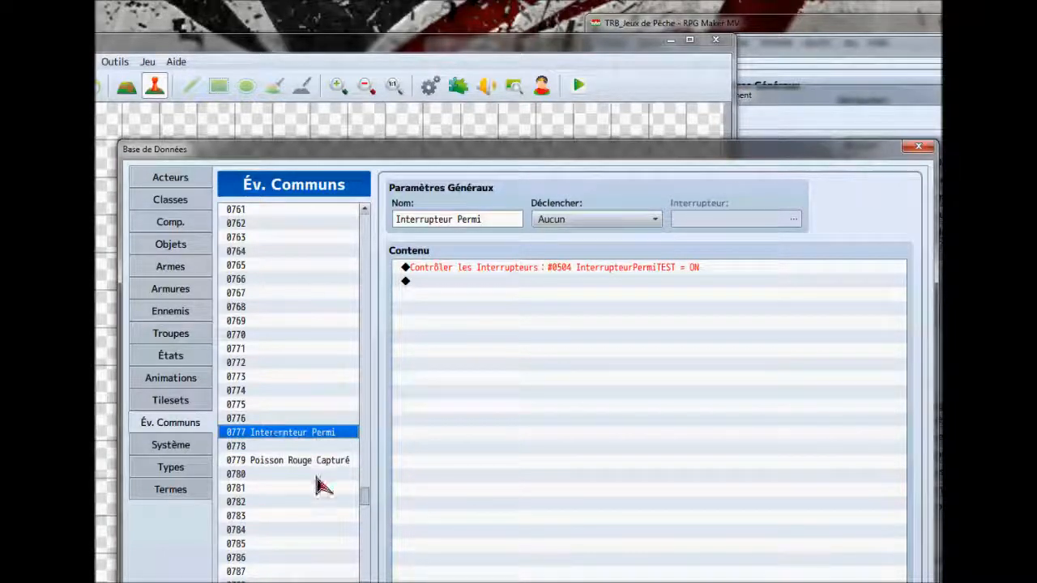
drag(374, 152, 383, 38)
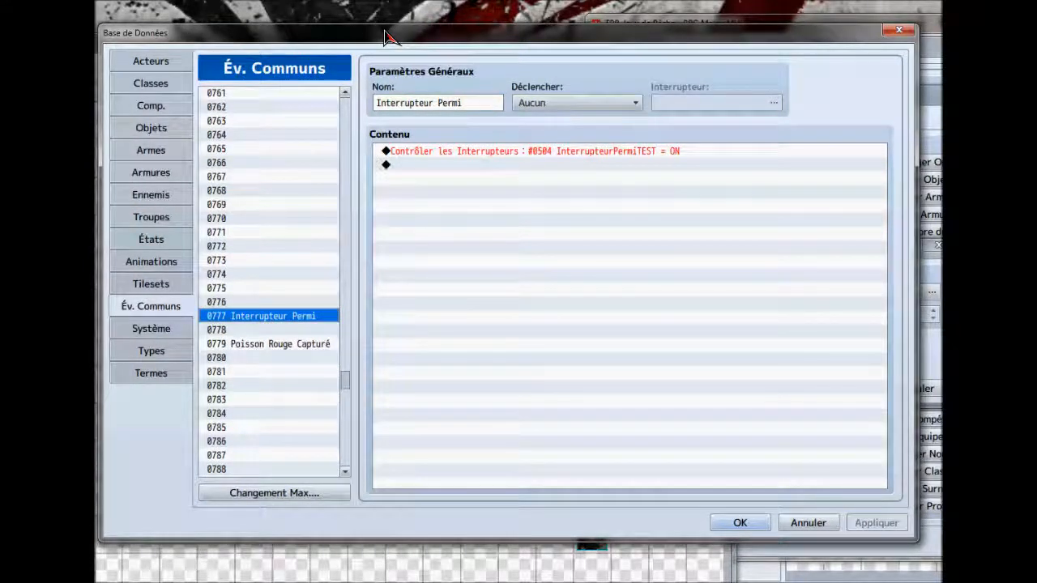
- Look over the Système section and the fishing objects, including 0227 Test Chest, and close the database without saving
click(160, 329)
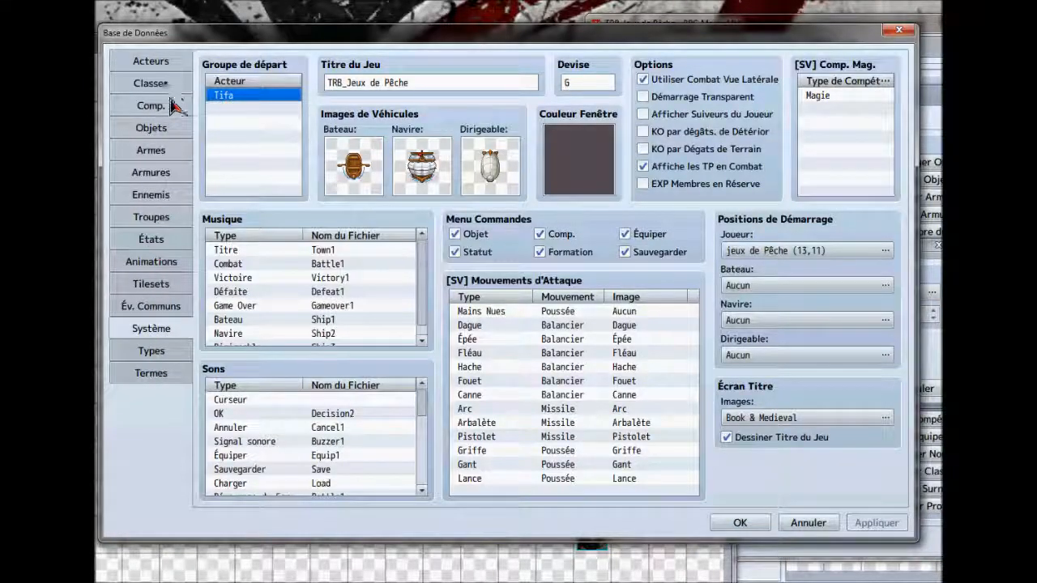
click(162, 128)
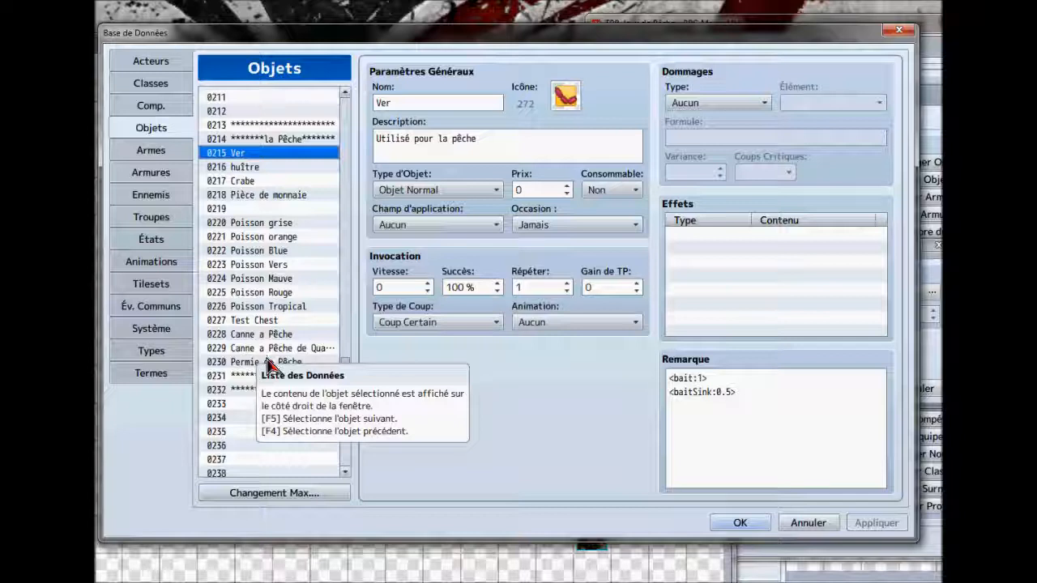
click(243, 320)
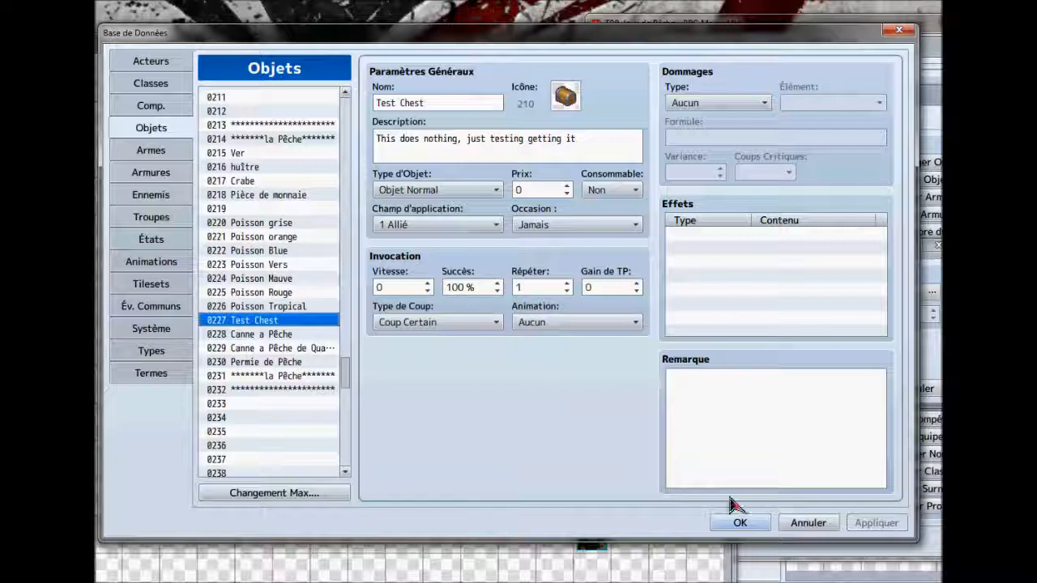
click(808, 522)
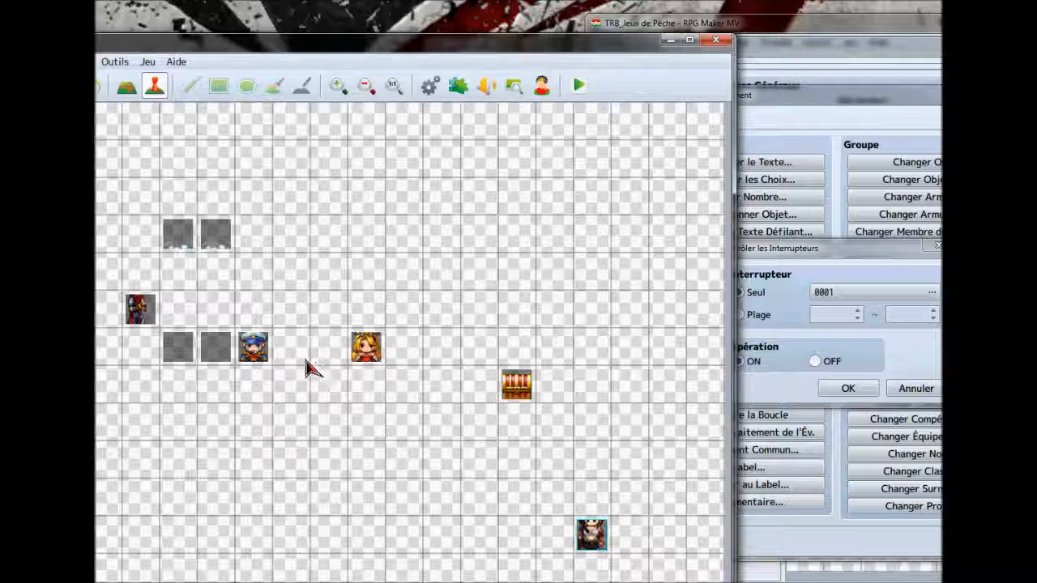
- Open the plugin manager, centre its window, and open TRB_Pêcheur to view its graphics parameters
right_click(360, 354)
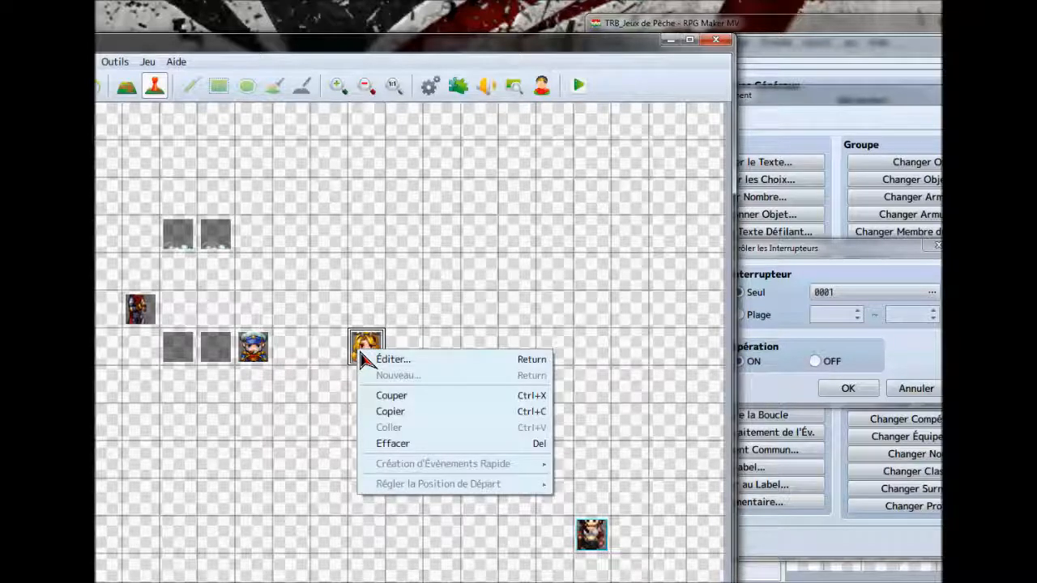
click(458, 85)
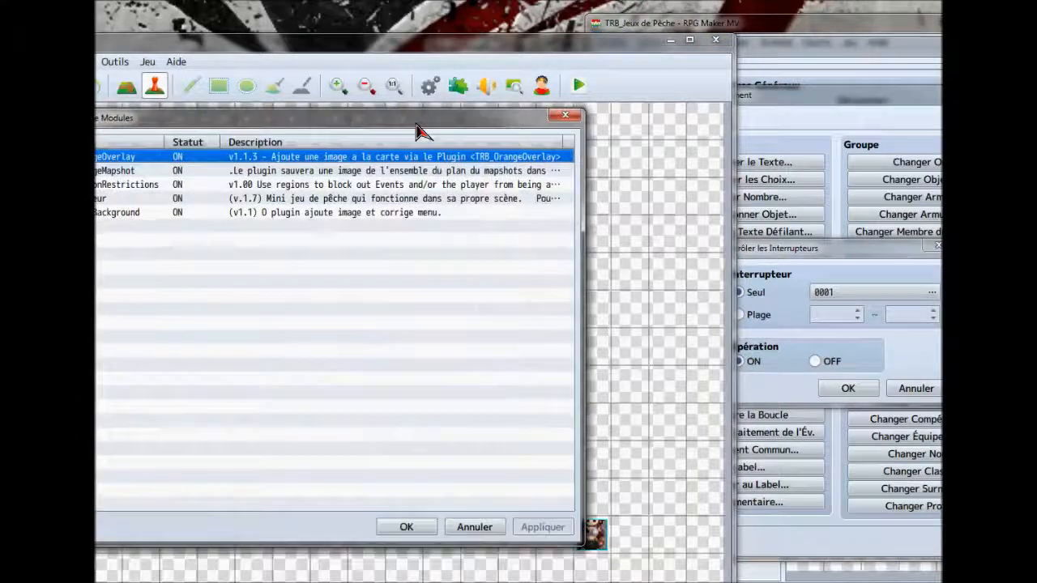
drag(416, 125, 571, 82)
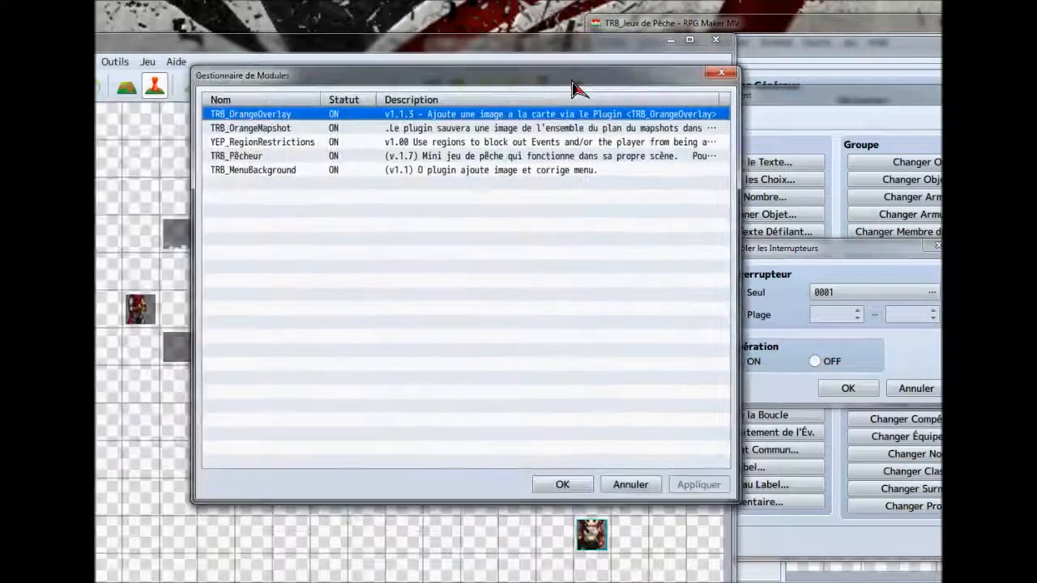
double_click(435, 156)
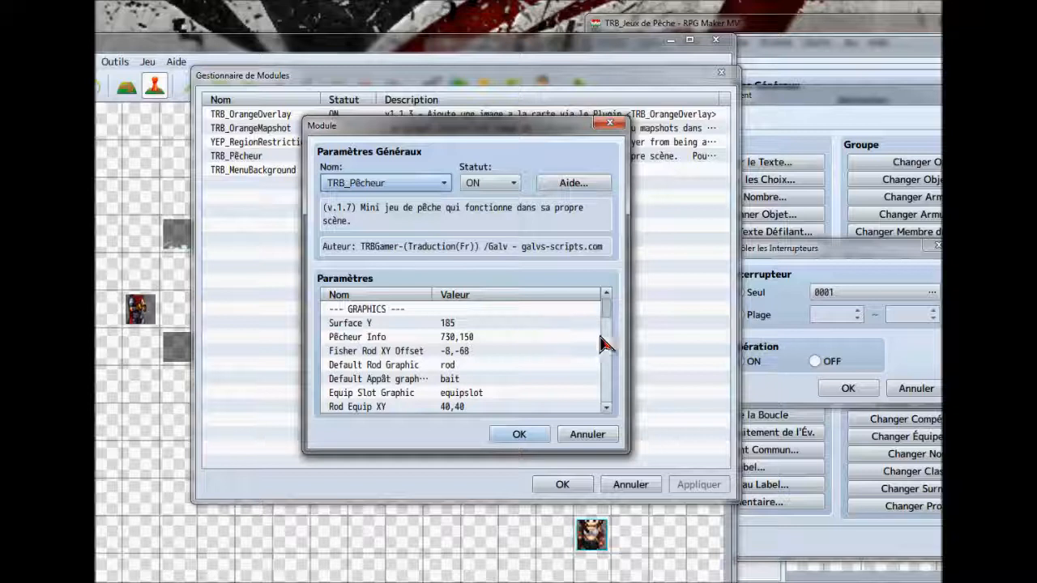
scroll(609, 321, down, 1)
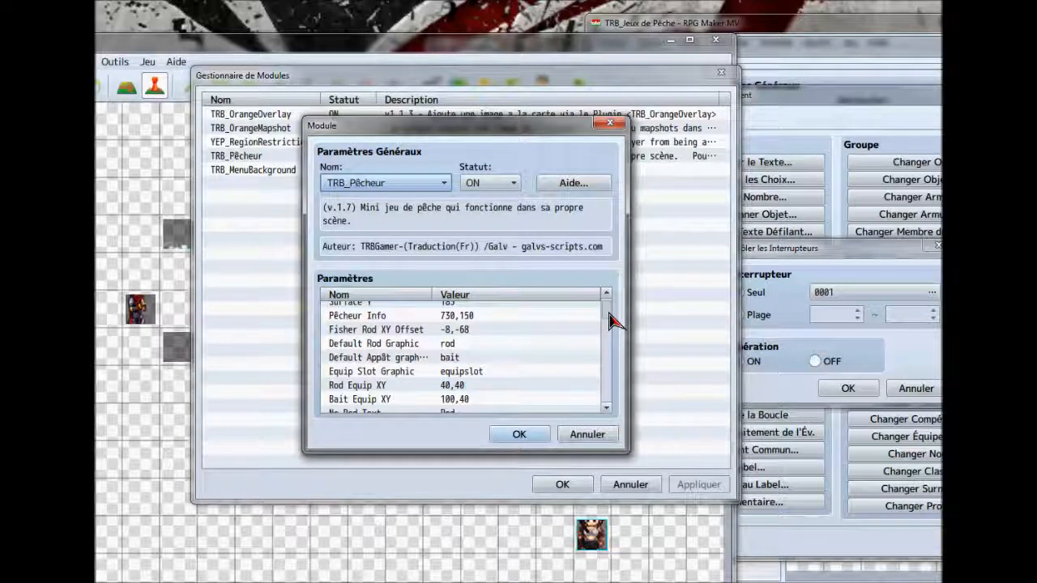
scroll(612, 322, up, 1)
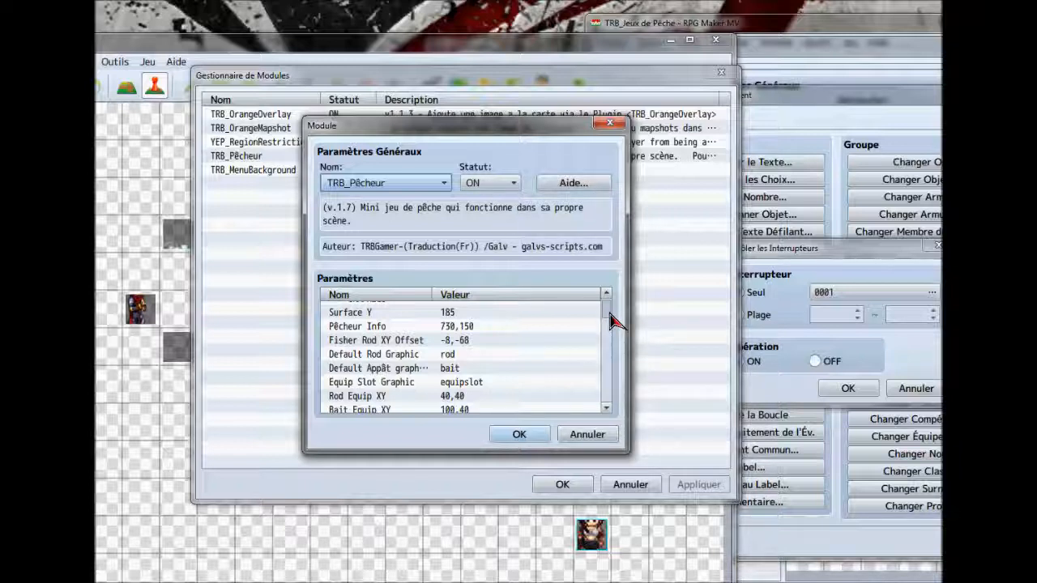
scroll(610, 315, up, 1)
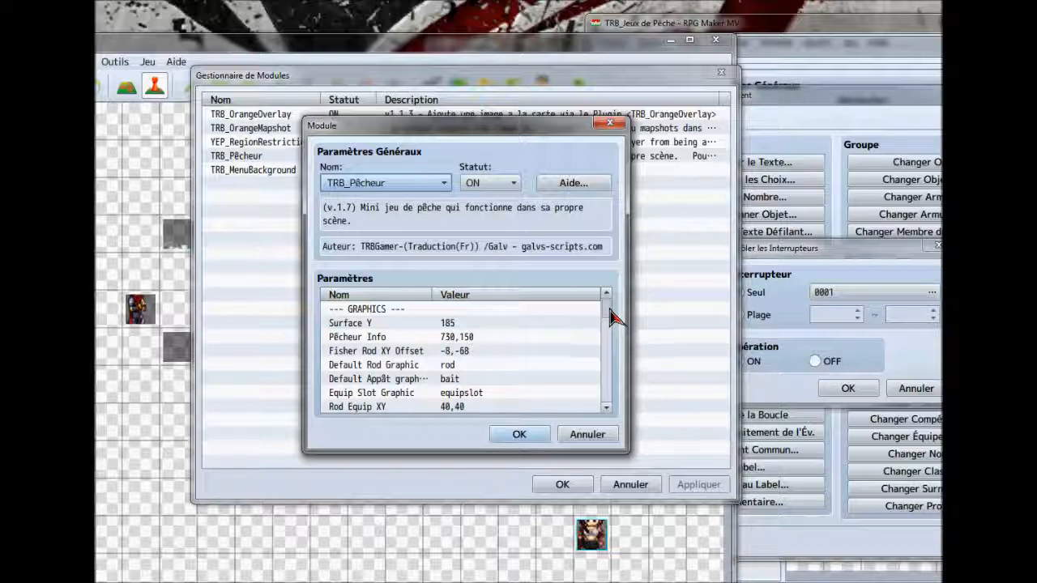
scroll(611, 317, down, 1)
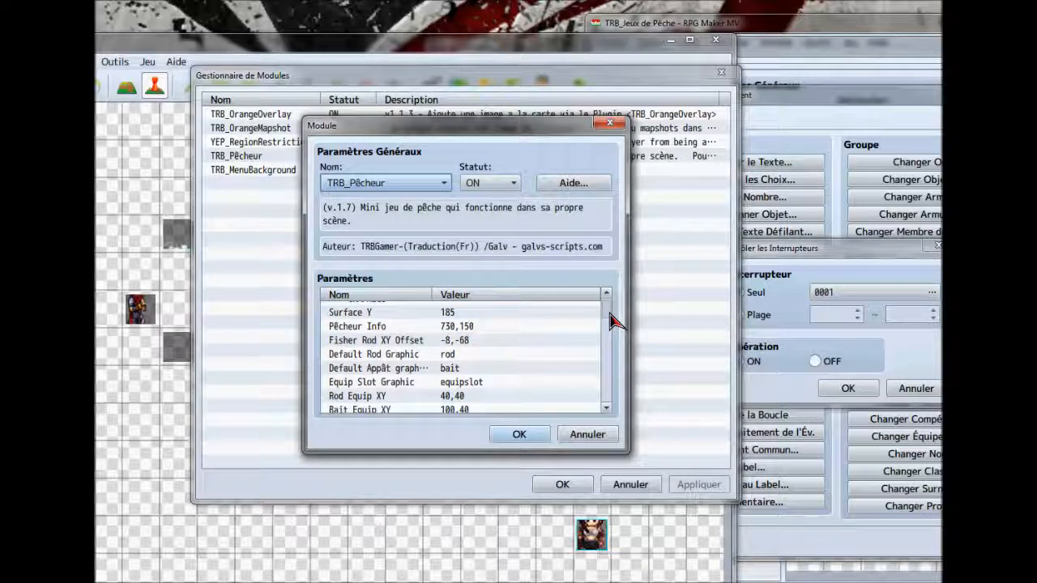
- View the descriptions of the Default Rod Graphic and Fisher Rod XY Offset parameters, cancelling each without changes
click(468, 340)
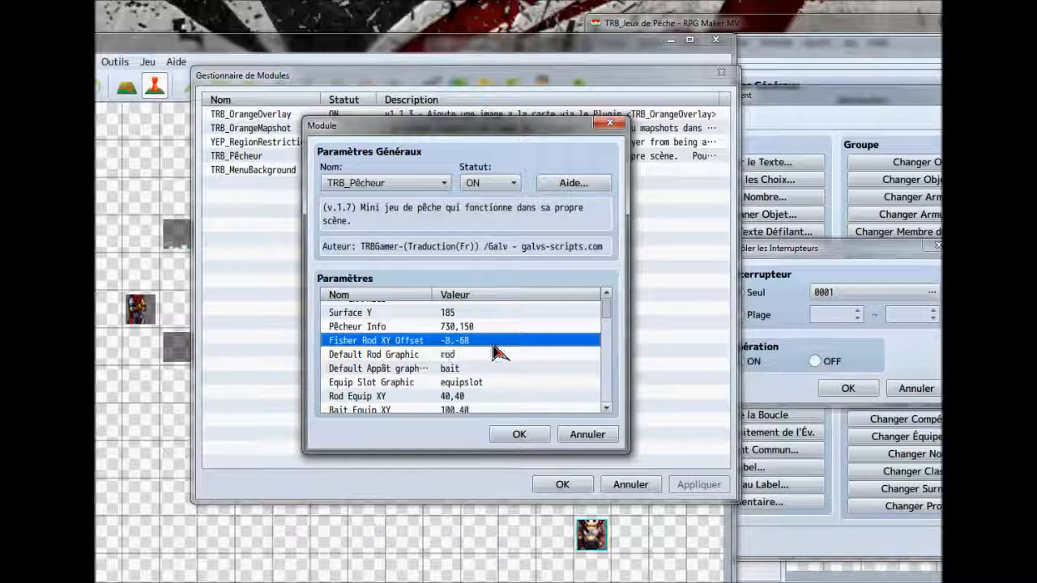
double_click(412, 356)
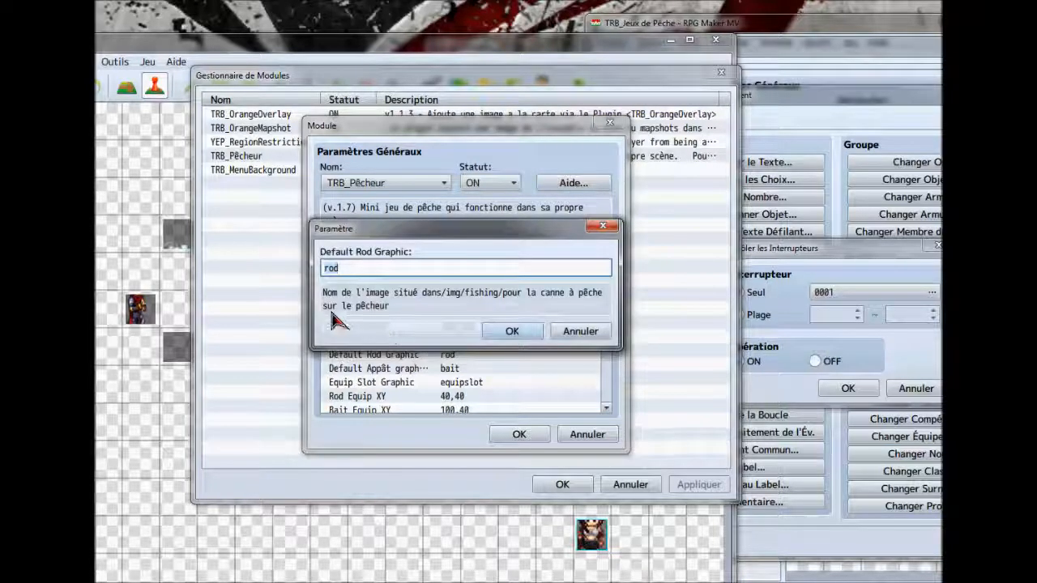
click(581, 330)
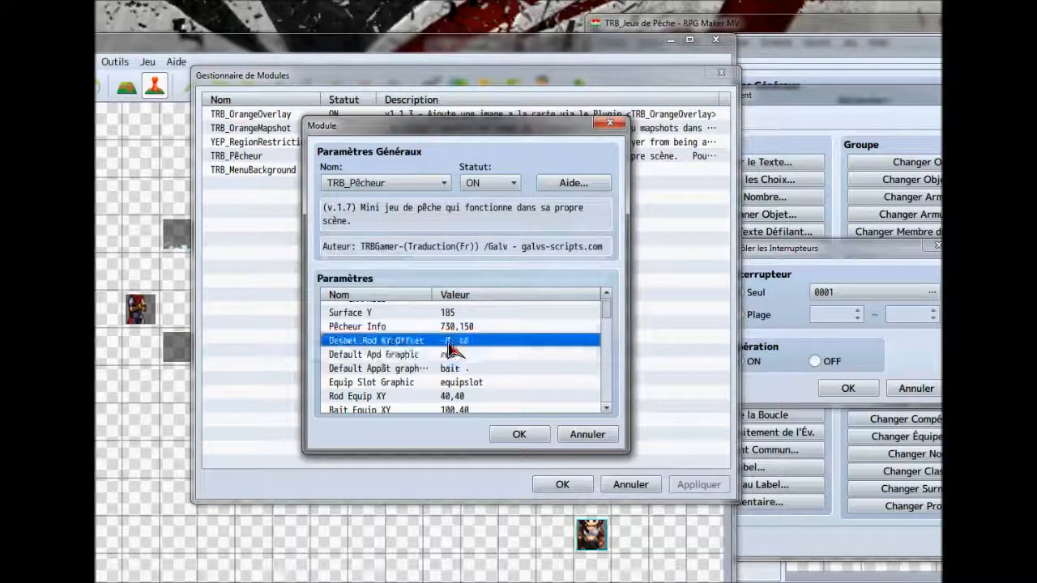
double_click(402, 335)
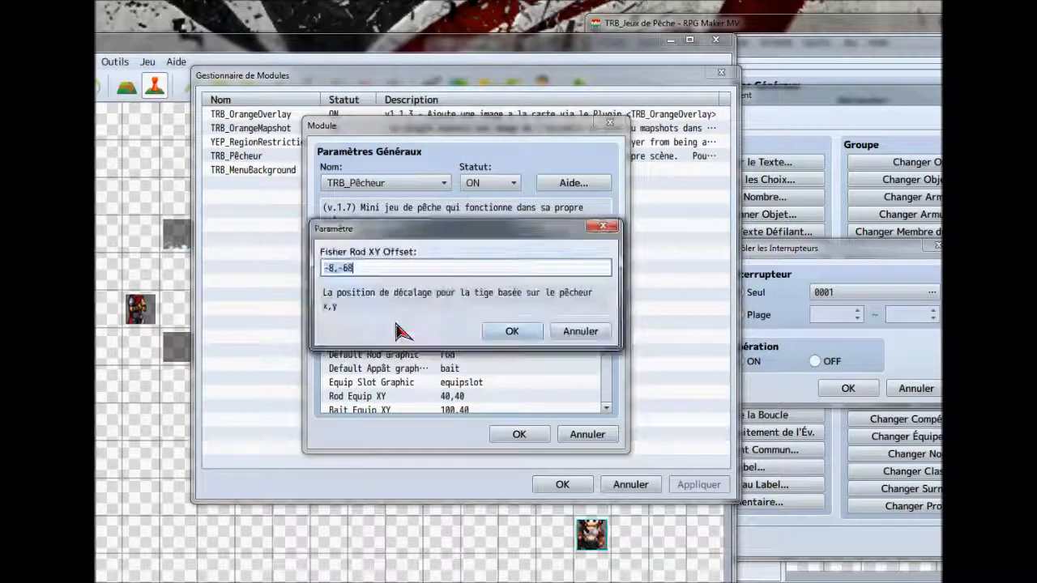
click(575, 330)
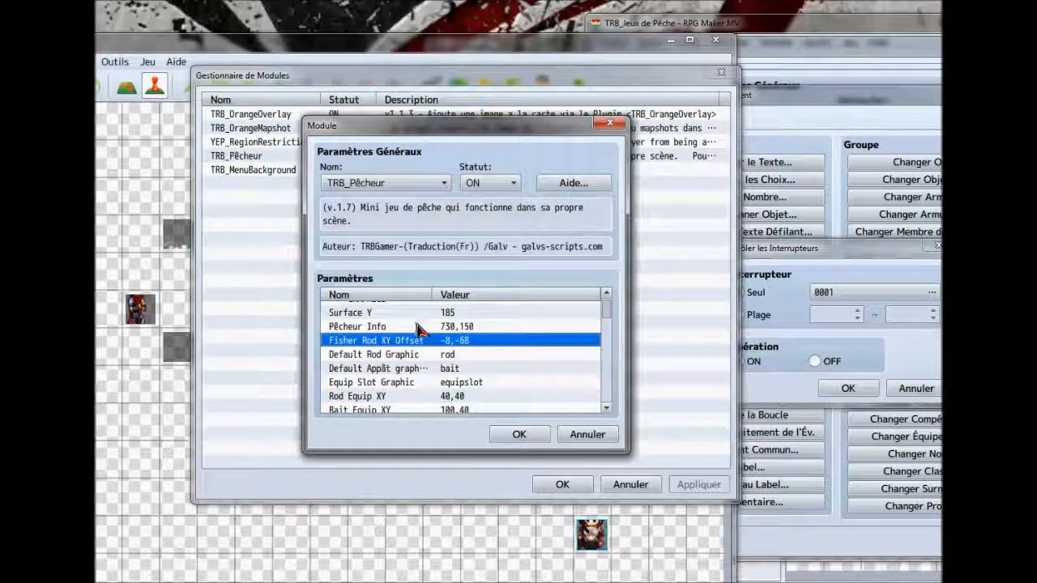
- Look through the TRB_Pêcheur parameters down to the MENU section, view the Cast Text parameter and cancel it
scroll(415, 385, down, 5)
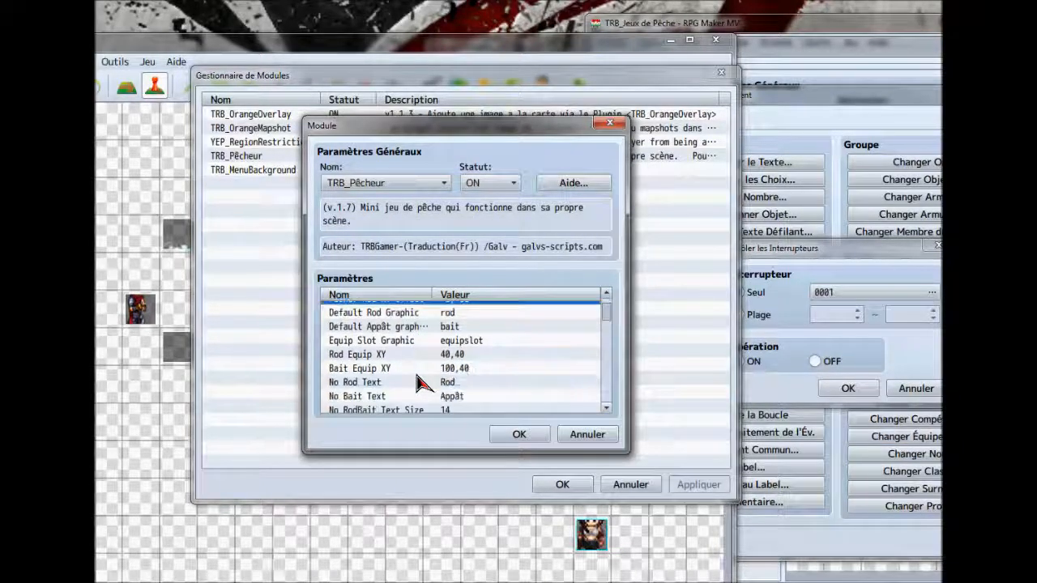
scroll(418, 382, down, 2)
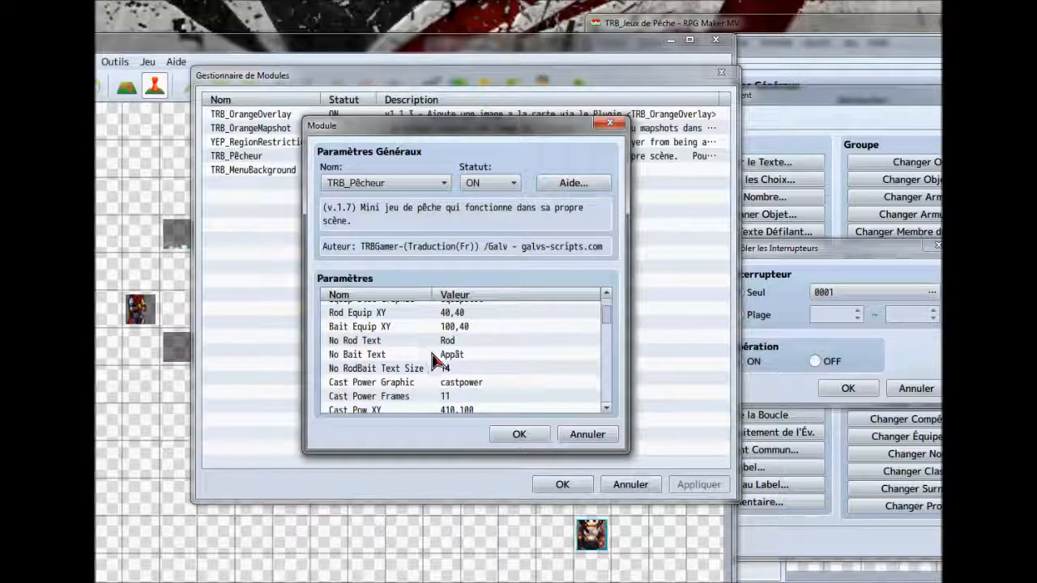
scroll(432, 375, down, 2)
scroll(431, 369, down, 9)
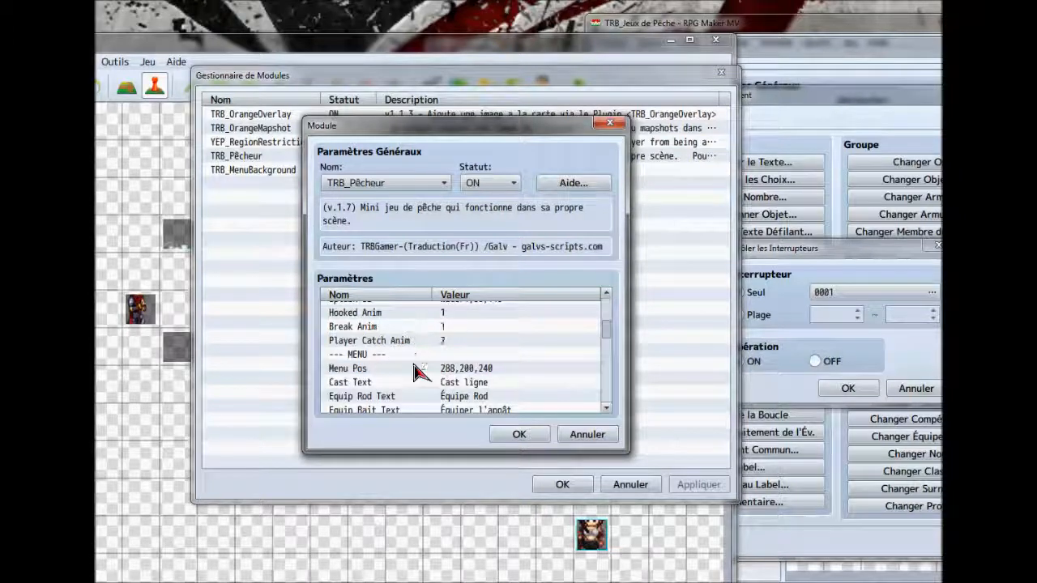
scroll(366, 355, down, 2)
double_click(453, 354)
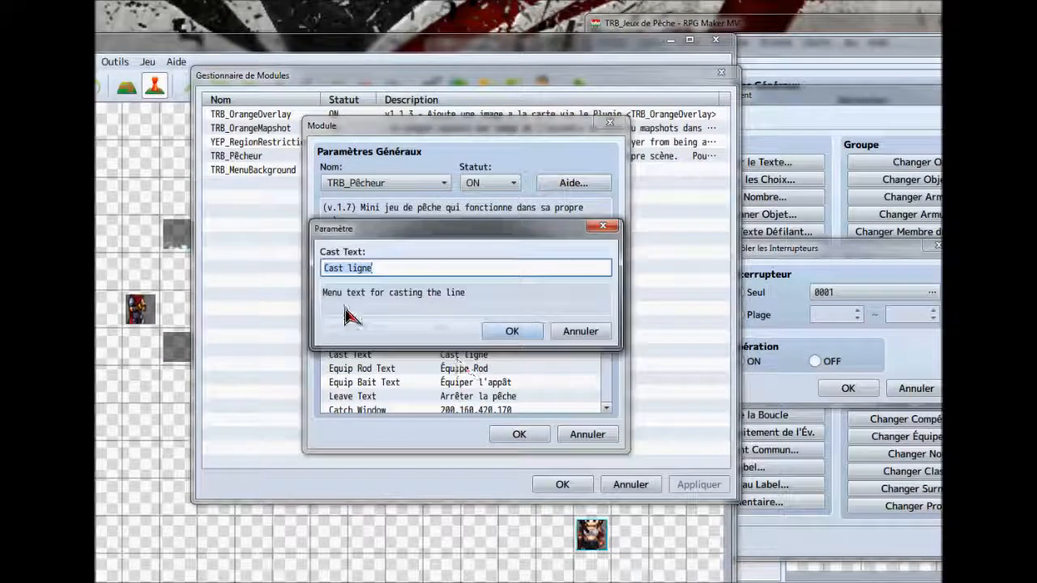
click(569, 337)
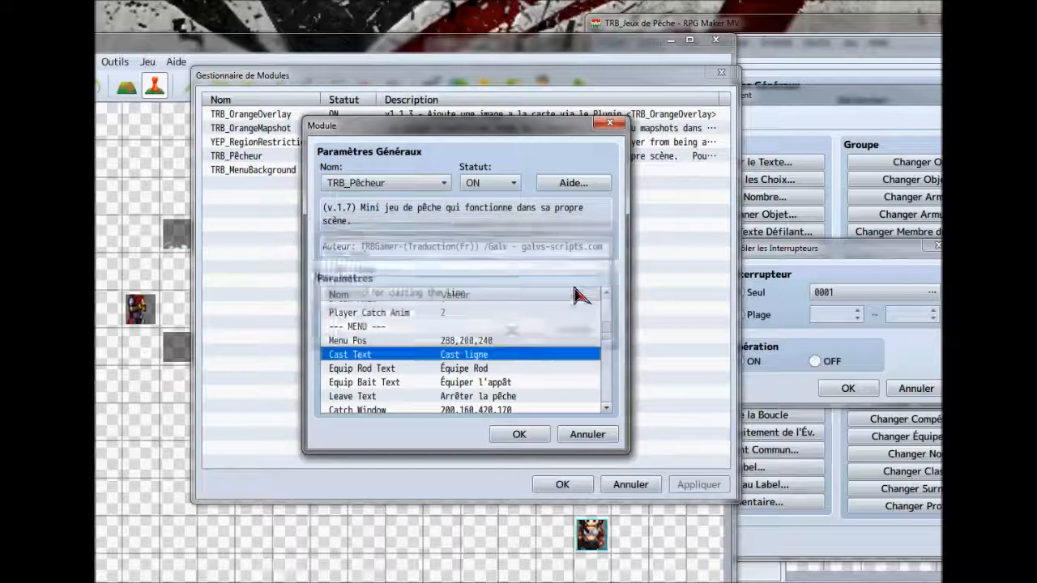
- Go past the menu and record parameters to the FISH section and highlight Fish 1 through Fish 7 one by one
scroll(518, 401, down, 5)
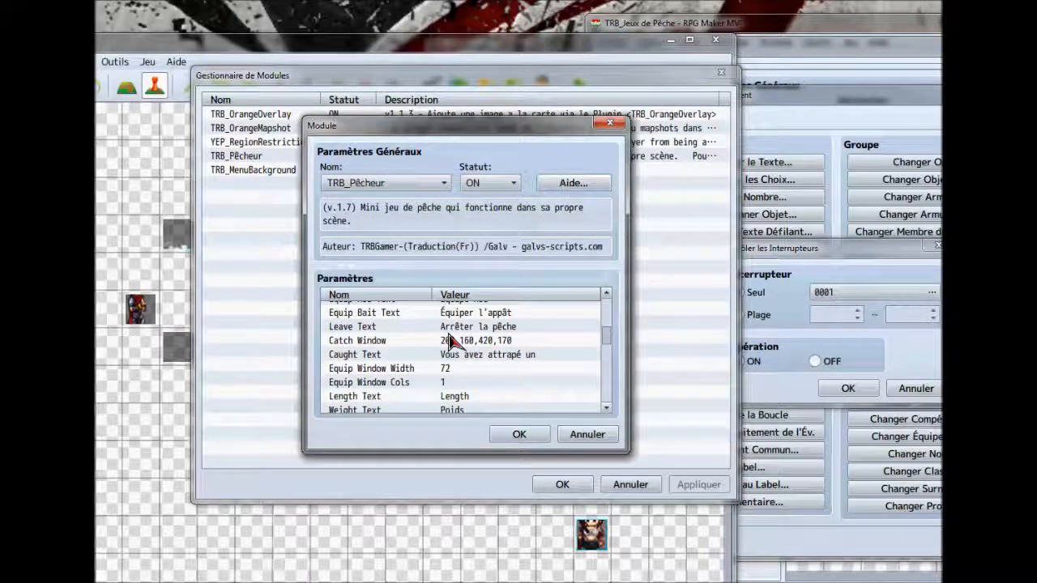
scroll(502, 387, down, 4)
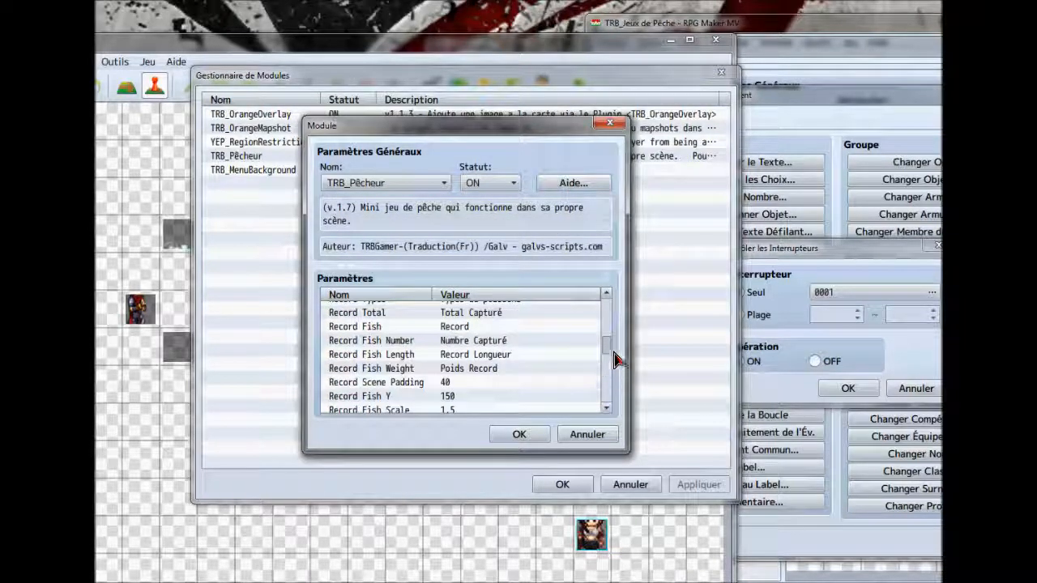
scroll(613, 358, down, 3)
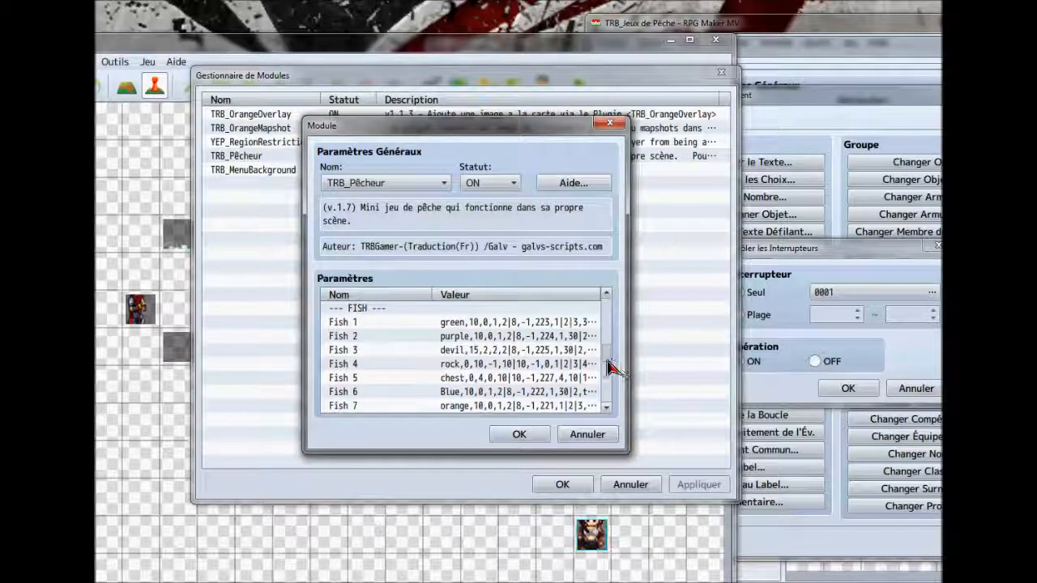
click(379, 323)
click(382, 335)
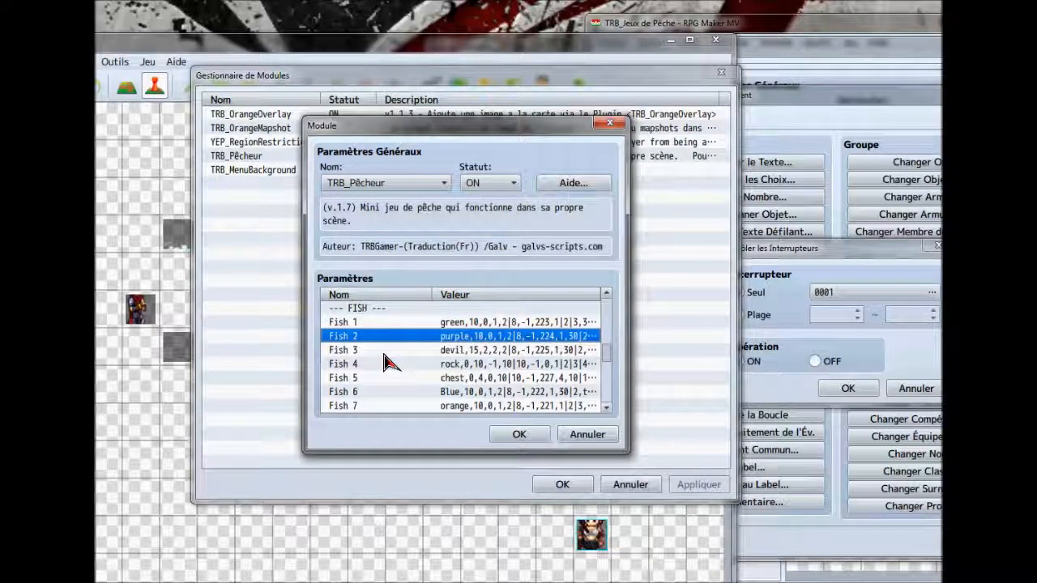
click(384, 350)
click(386, 365)
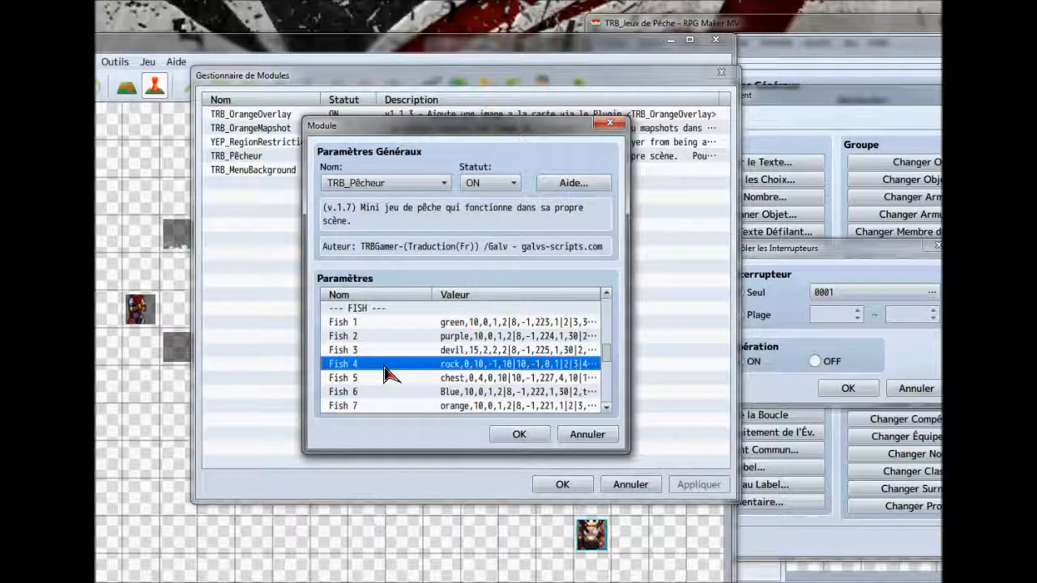
click(387, 377)
click(391, 391)
click(394, 405)
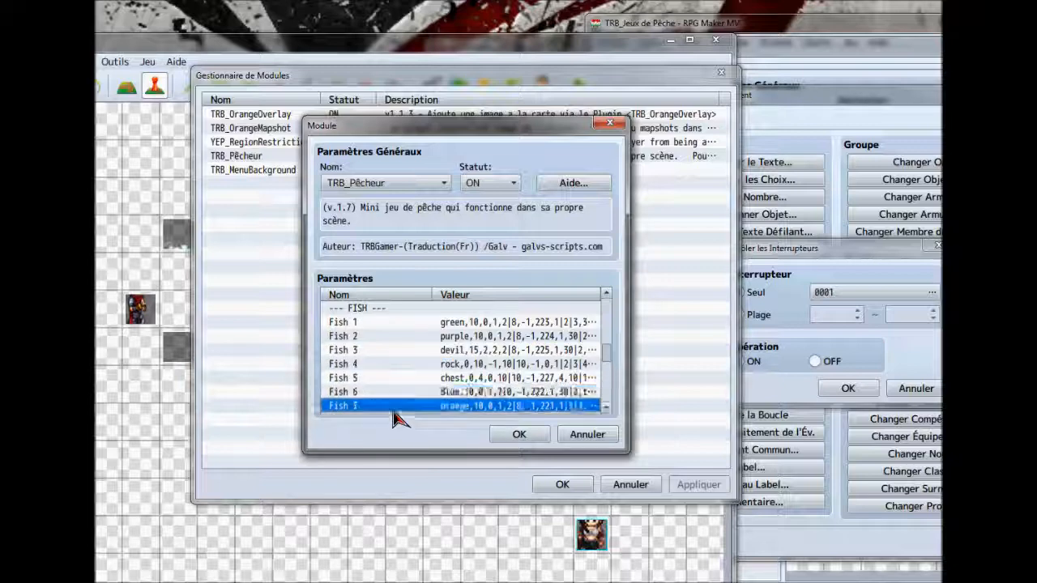
- Highlight Fish 1 and Fish 2 again and compare the value strings of the entries down to Fish 9
click(393, 324)
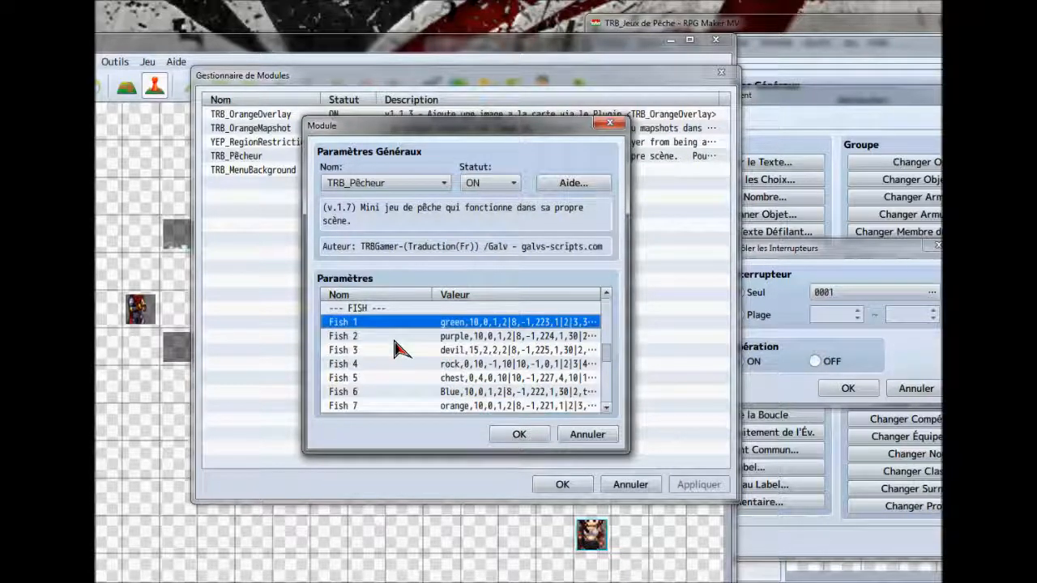
click(397, 337)
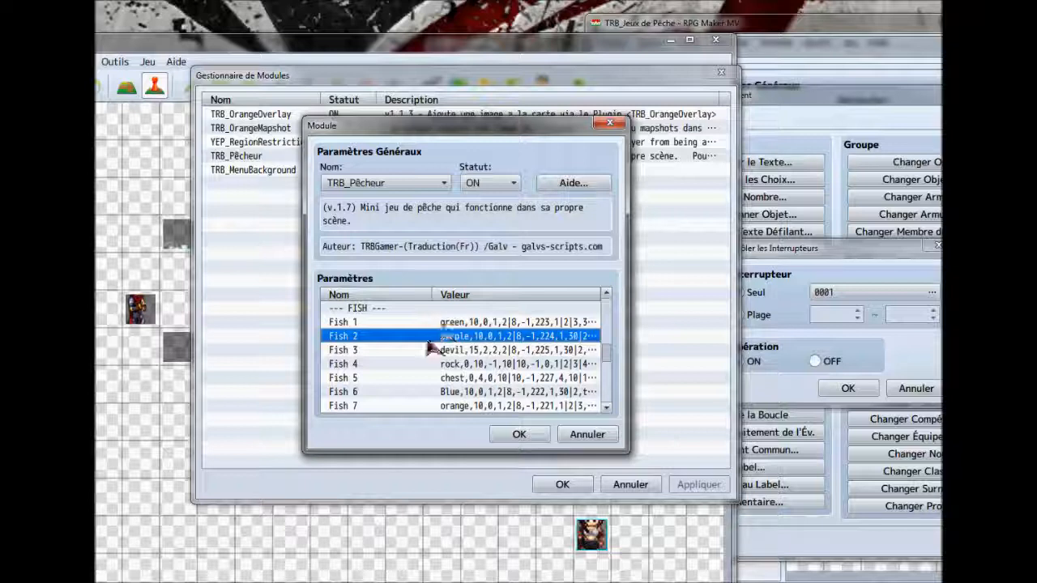
key(Up)
key(Down)
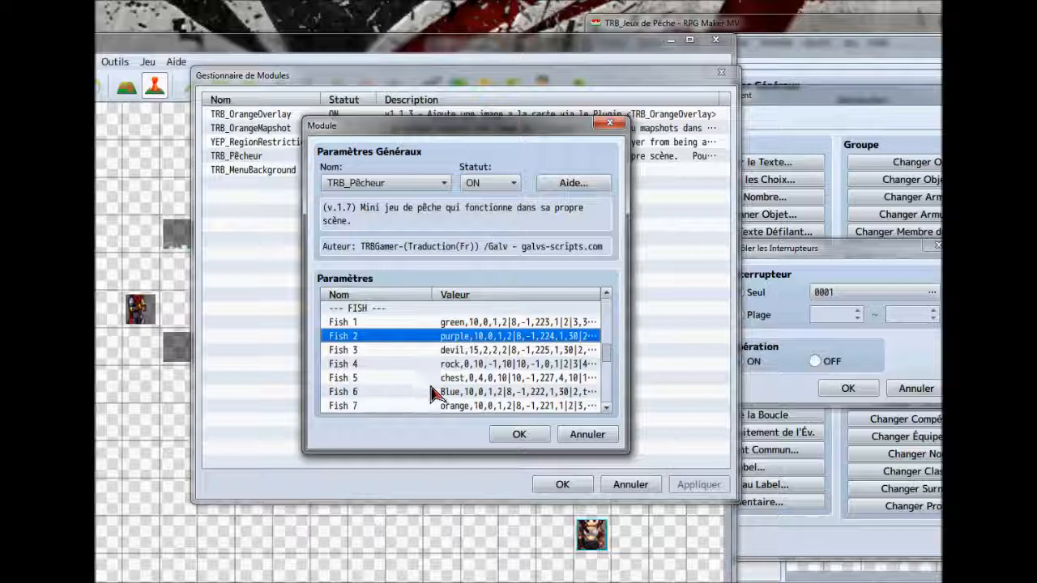
scroll(567, 389, down, 1)
scroll(535, 392, down, 2)
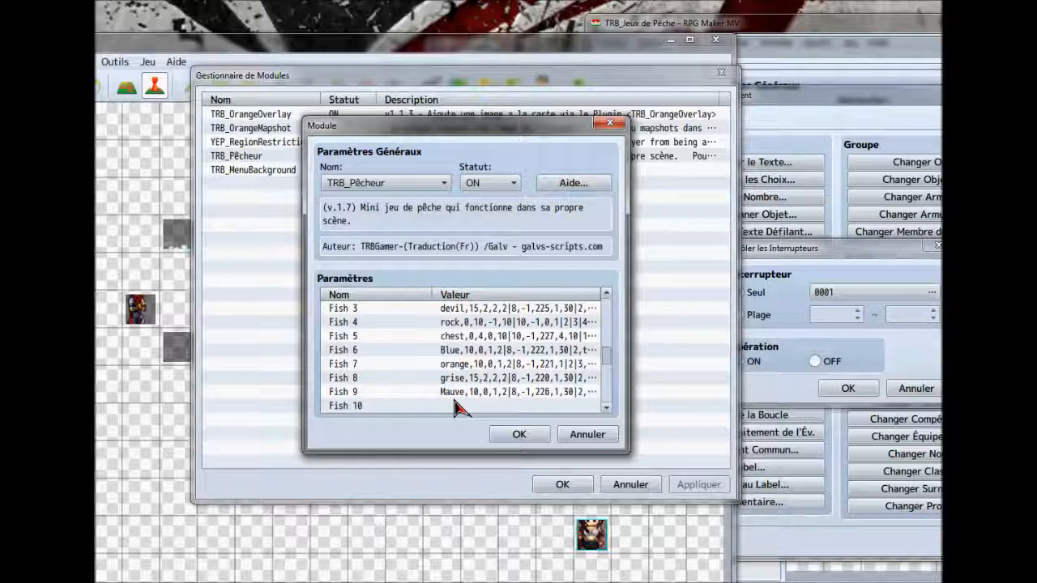
scroll(454, 407, up, 2)
scroll(454, 407, up, 1)
scroll(453, 408, down, 1)
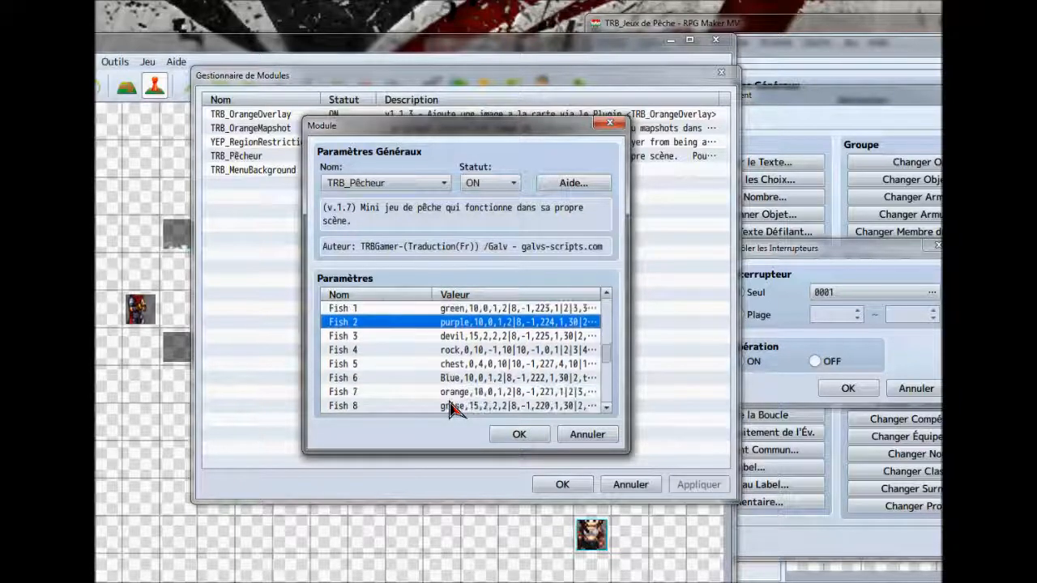
scroll(472, 340, up, 1)
scroll(486, 337, down, 1)
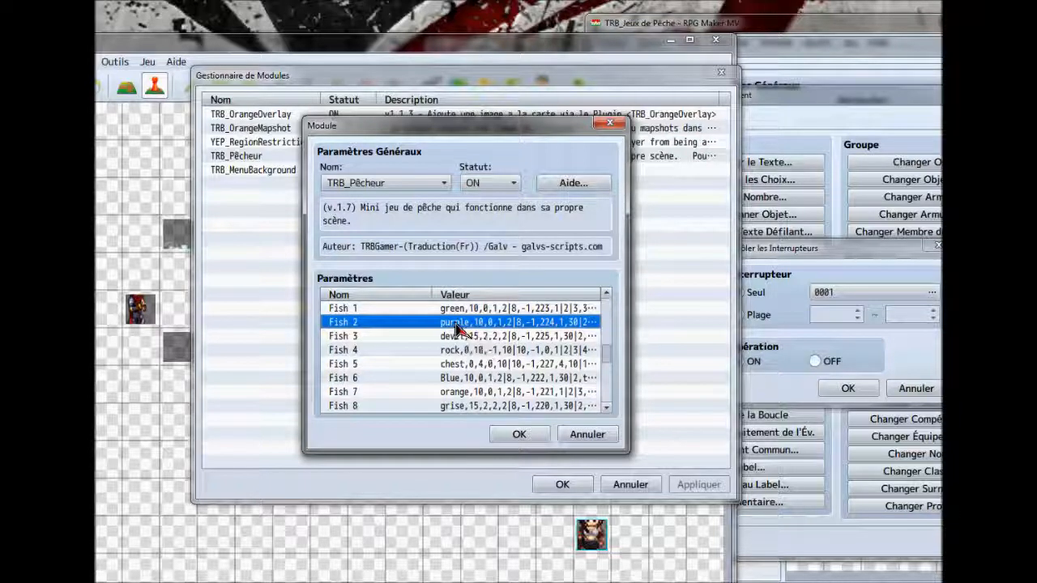
scroll(465, 334, down, 1)
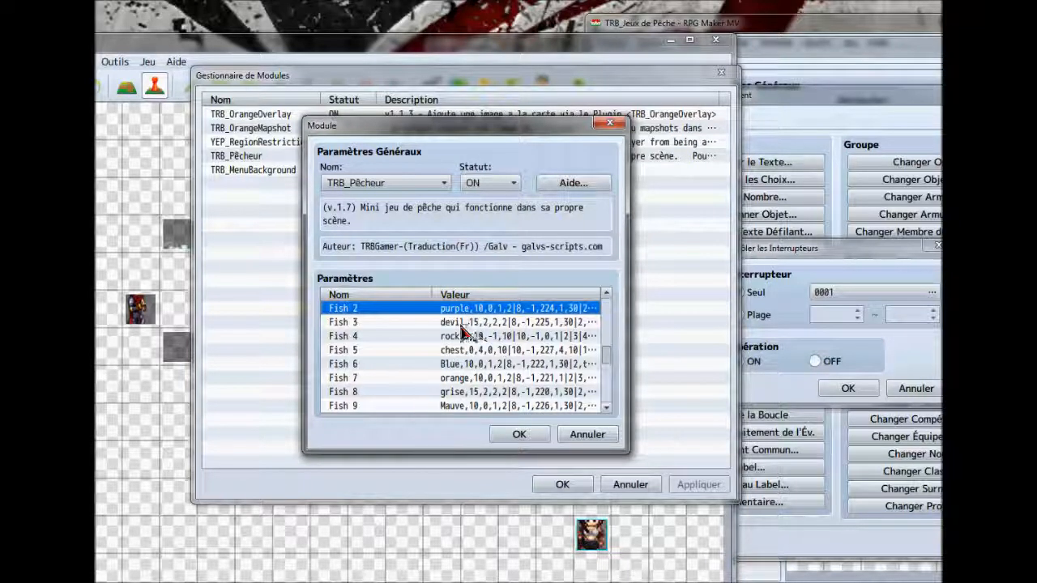
- View the value strings and field descriptions of the Fish 7 and Fish 3 parameters, cancelling each without changes
double_click(458, 379)
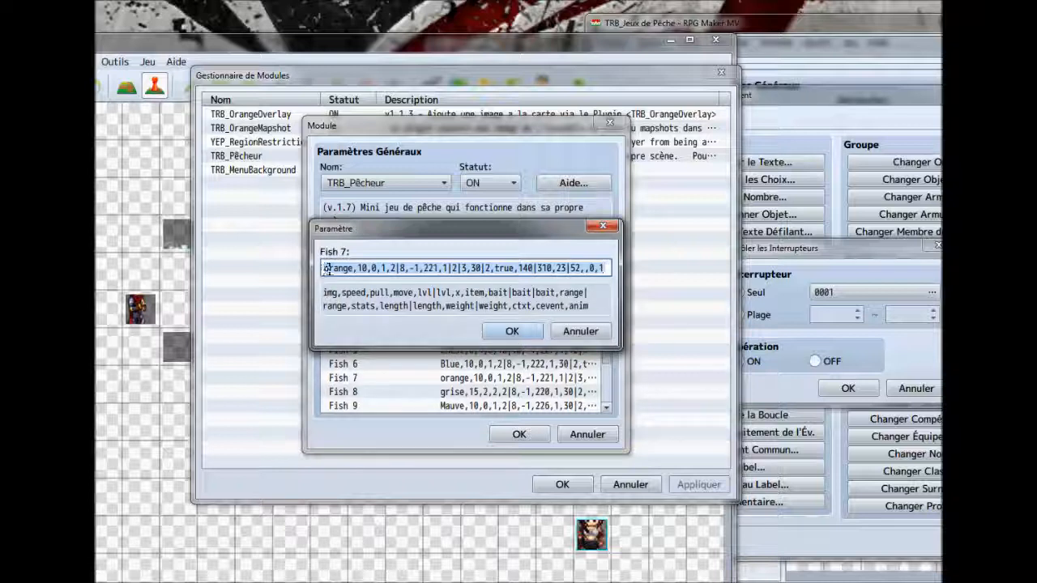
click(351, 269)
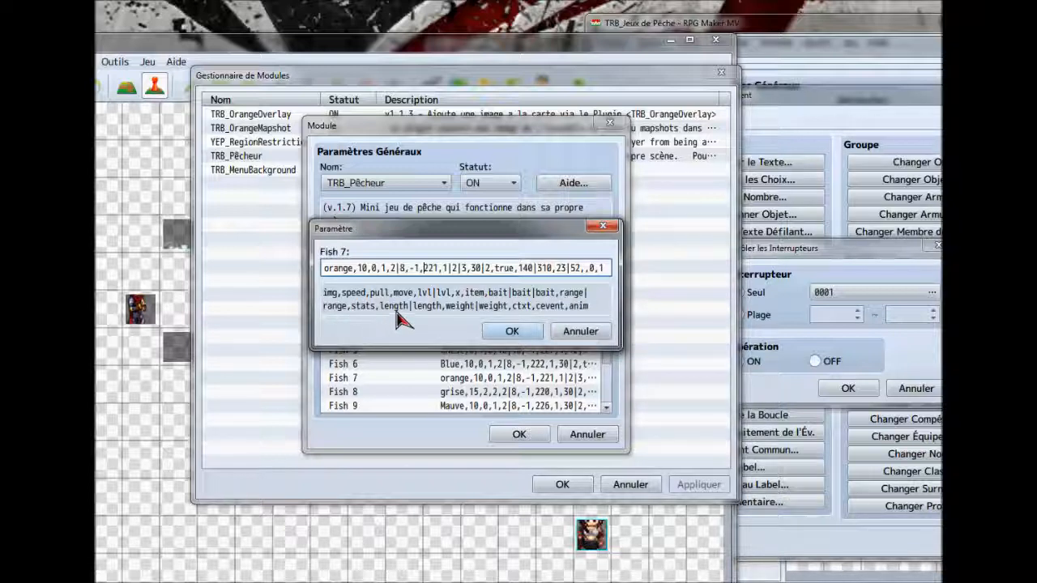
click(571, 332)
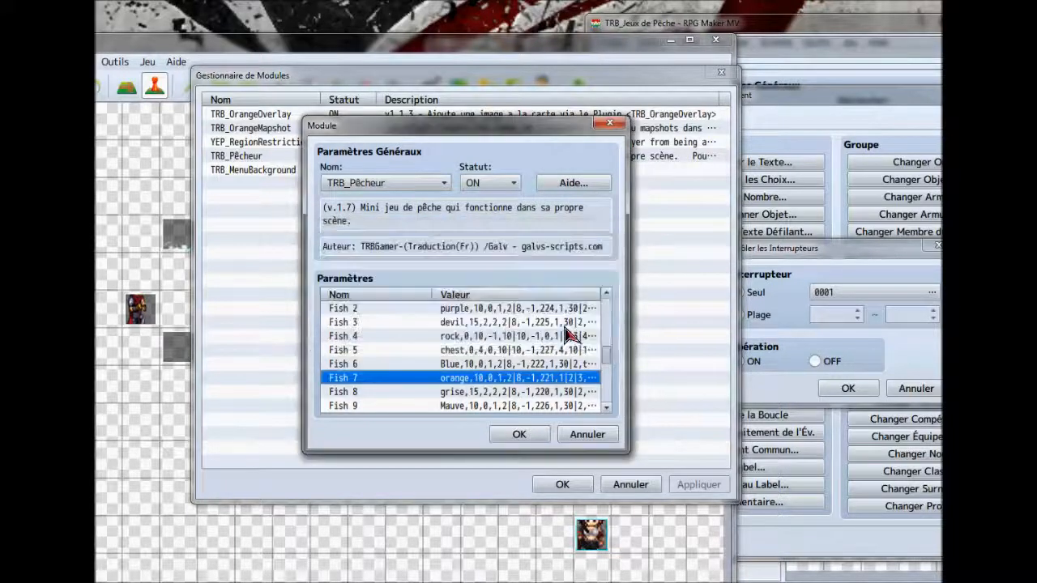
double_click(469, 323)
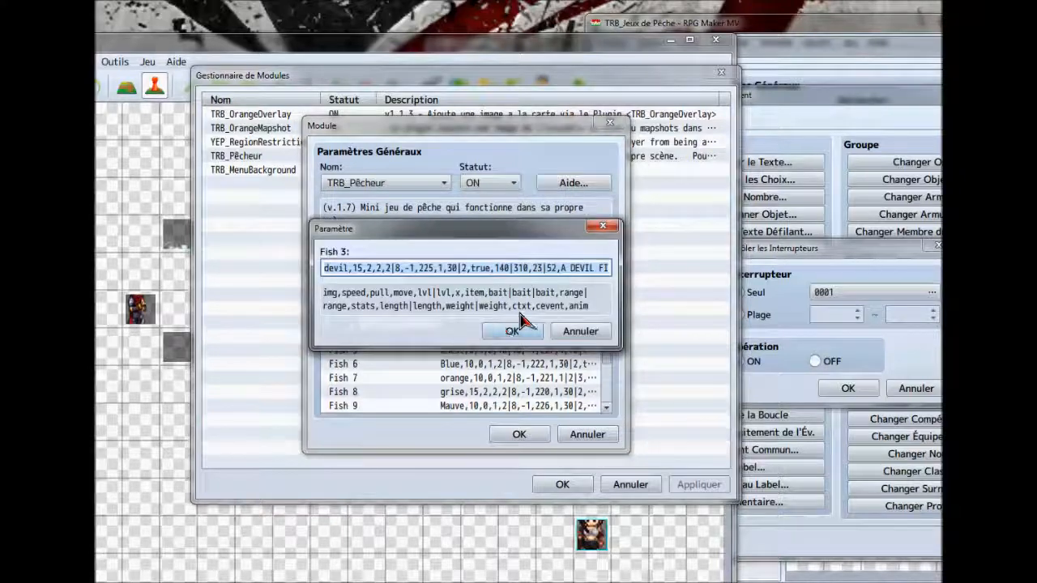
click(580, 332)
- Copy the full value string of Fish 9 and paste it into the empty Fish 10 parameter
scroll(526, 360, down, 1)
scroll(530, 359, down, 1)
scroll(490, 401, up, 1)
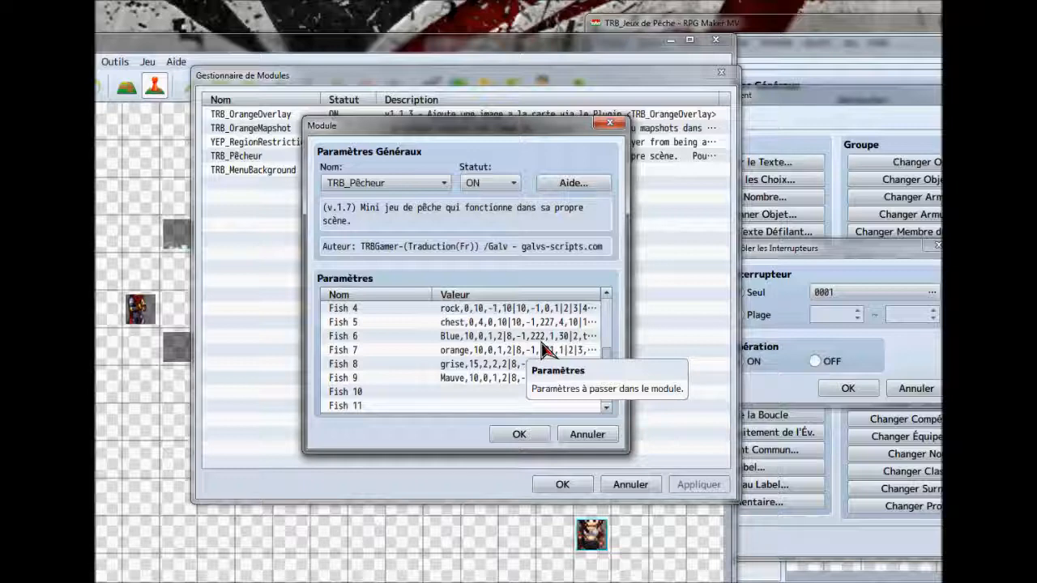
double_click(486, 378)
key(ctrl+c)
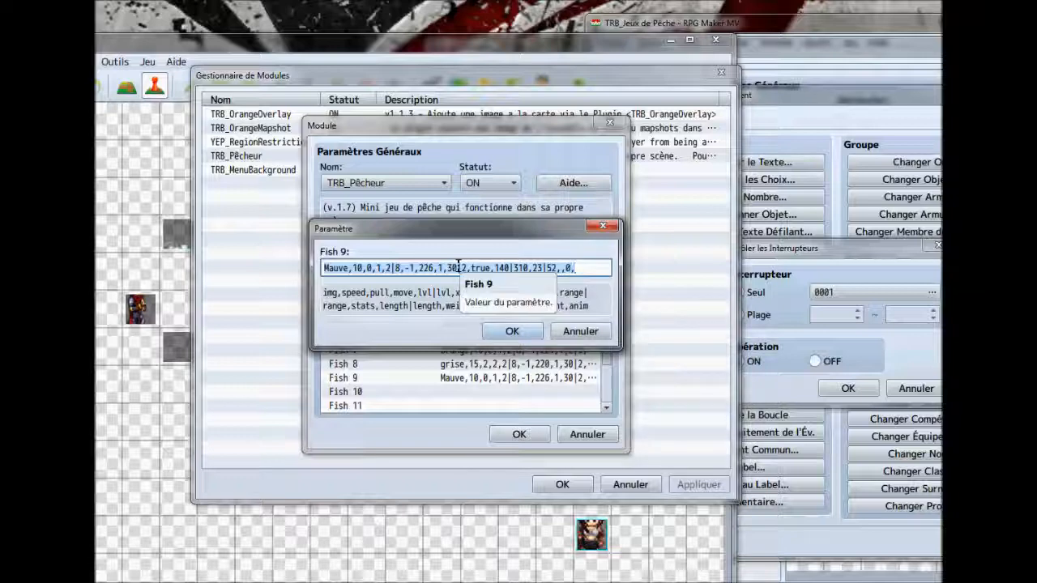
click(579, 332)
double_click(462, 391)
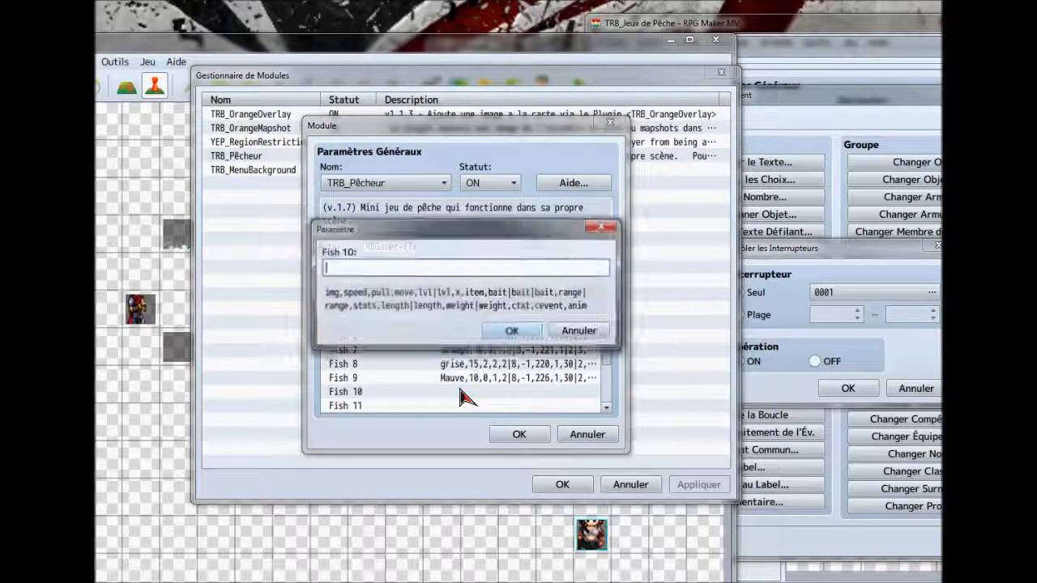
key(ctrl+v)
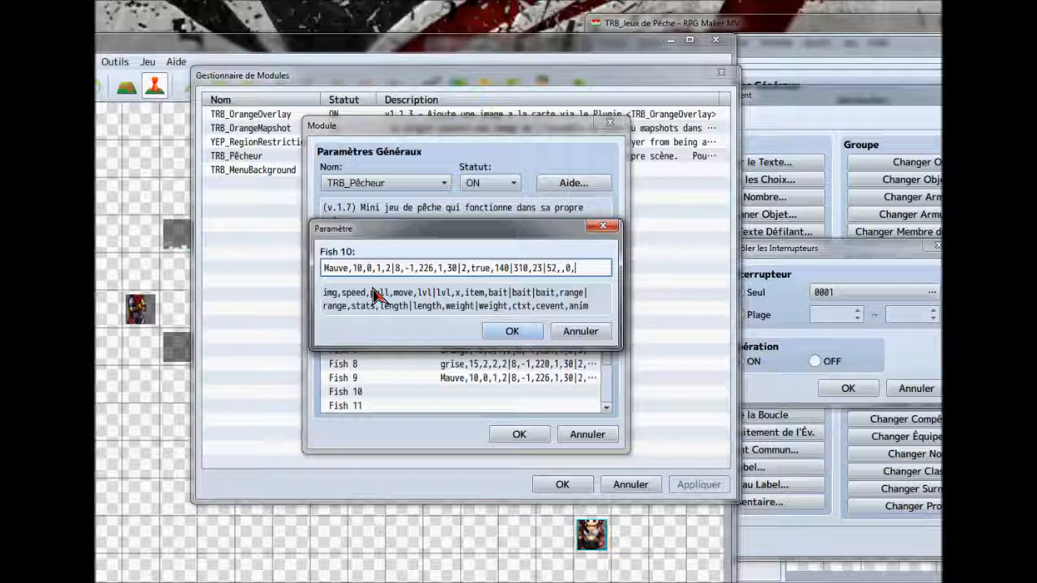
- Replace the image name Mauve with tropical in the Fish 10 value string
click(349, 269)
key(BackSpace)
key(BackSpace)
key(BackSpace)
key(BackSpace)
key(BackSpace)
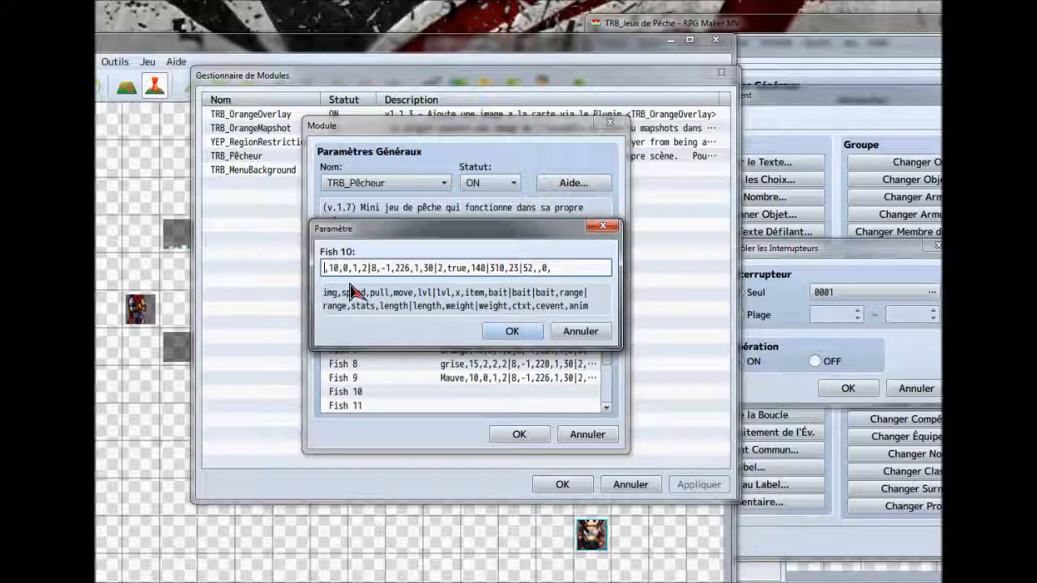
text(t)
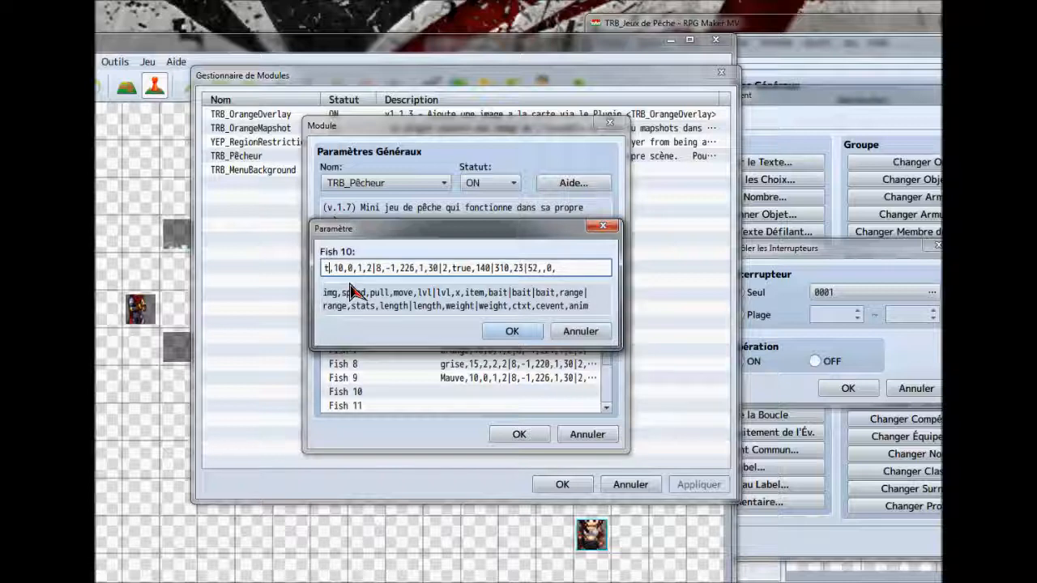
text(ropical)
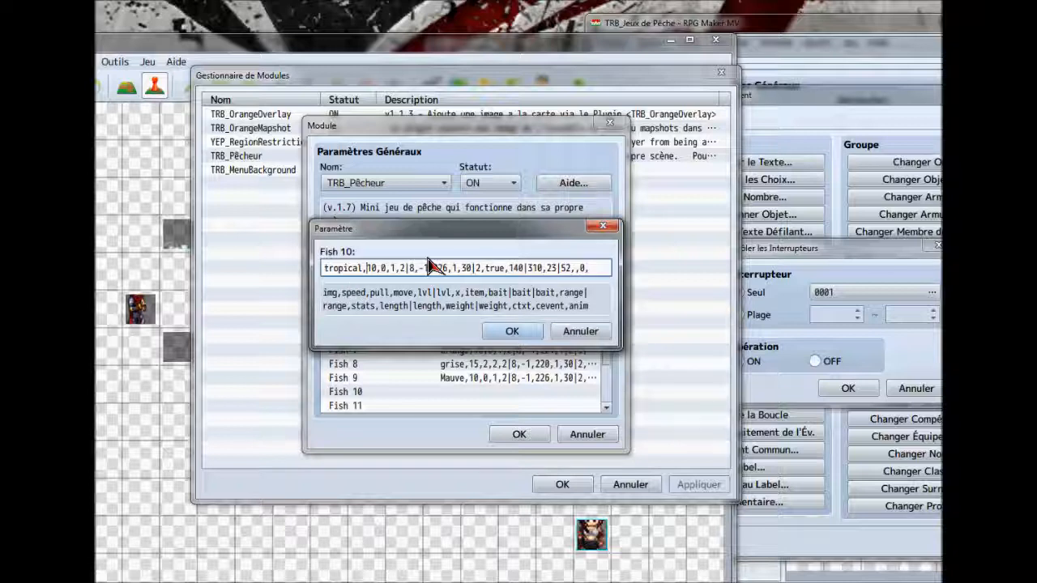
- Set the speed to 20 and the pull to 2 in the Fish 10 value string, and cancel the entry
key(Delete)
key(Delete)
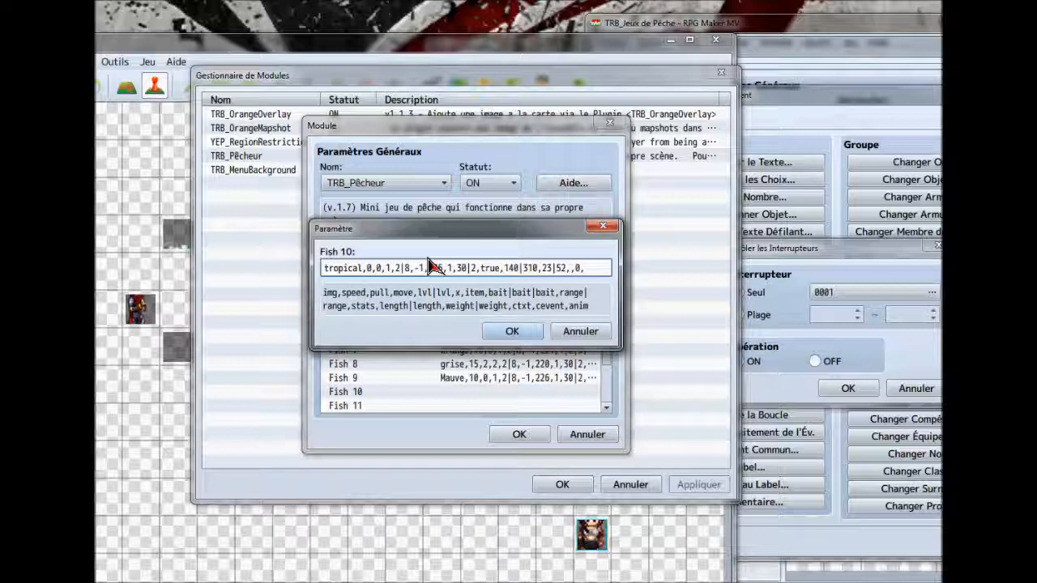
text(20)
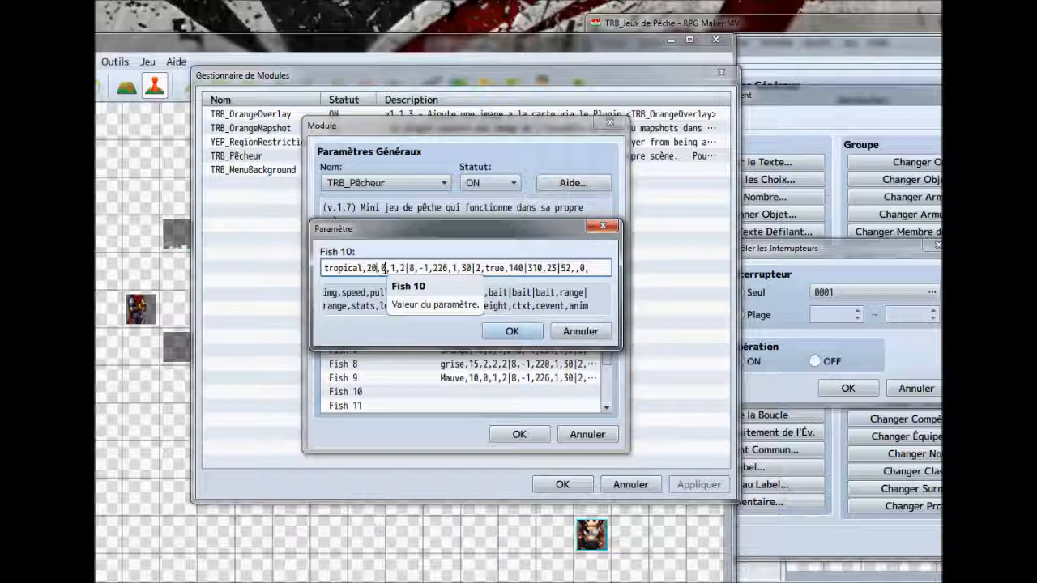
drag(399, 231, 403, 439)
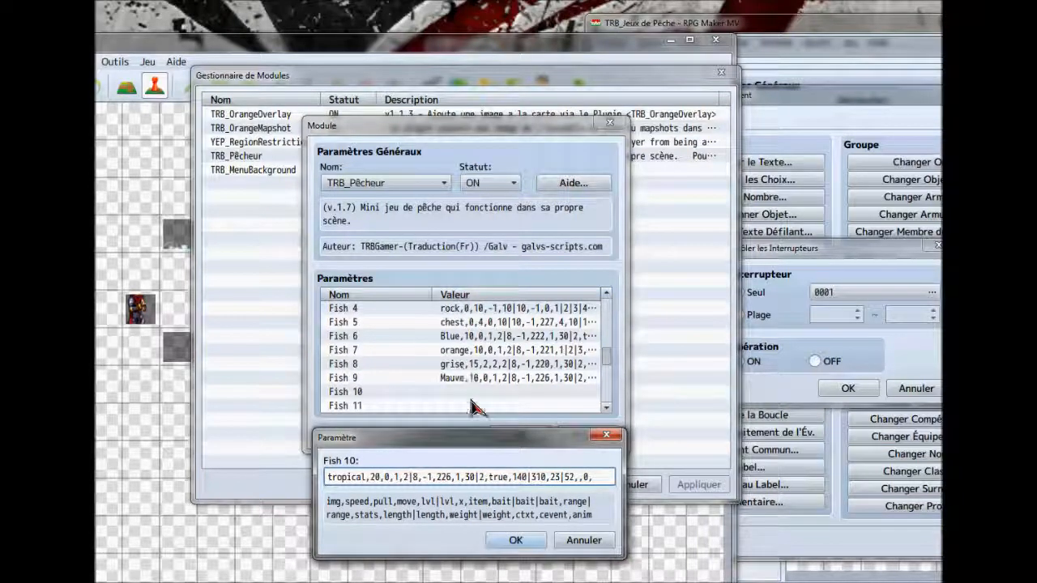
drag(478, 443, 468, 337)
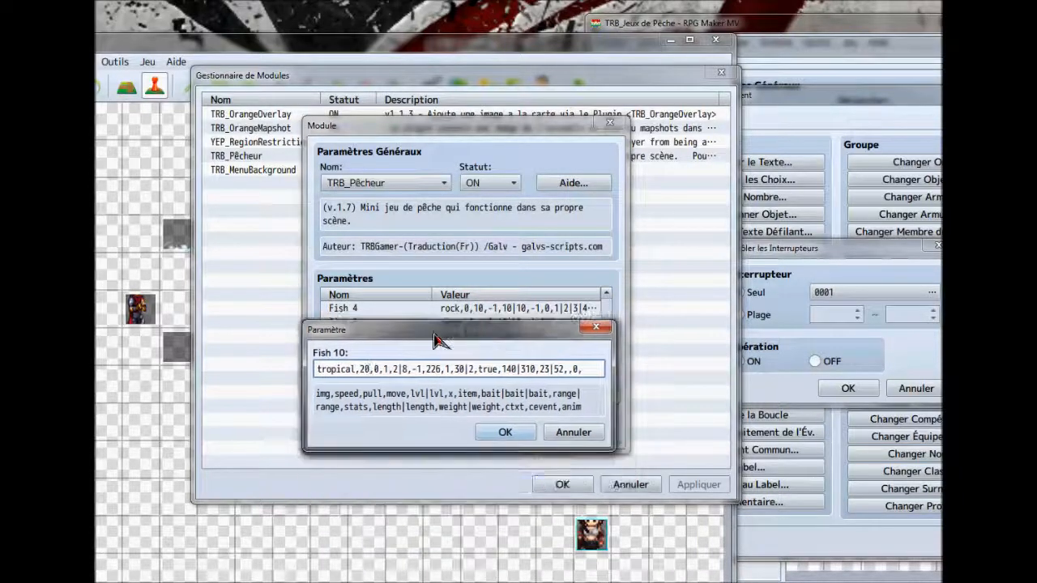
key(BackSpace)
text(2)
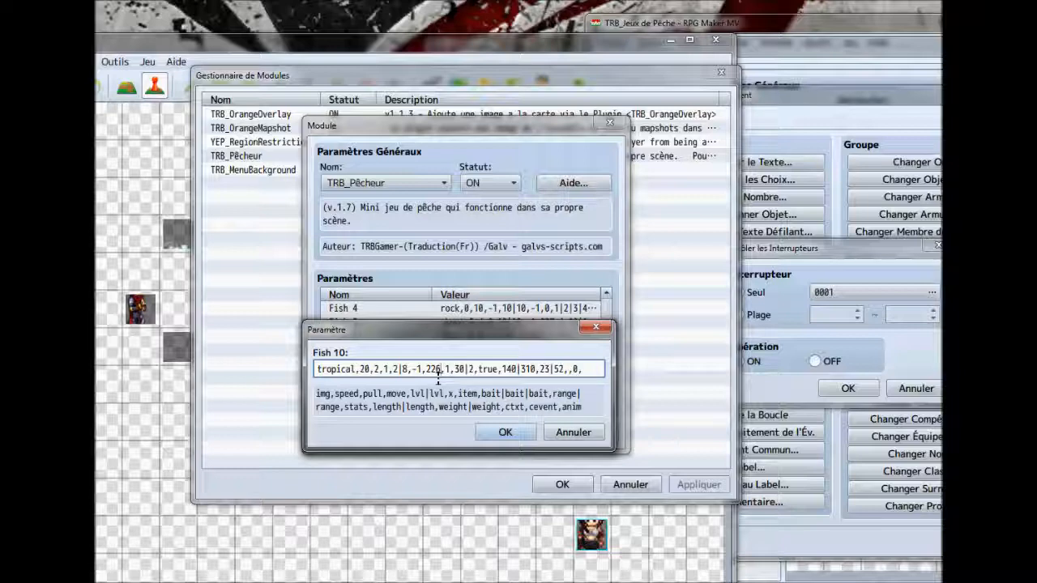
click(557, 431)
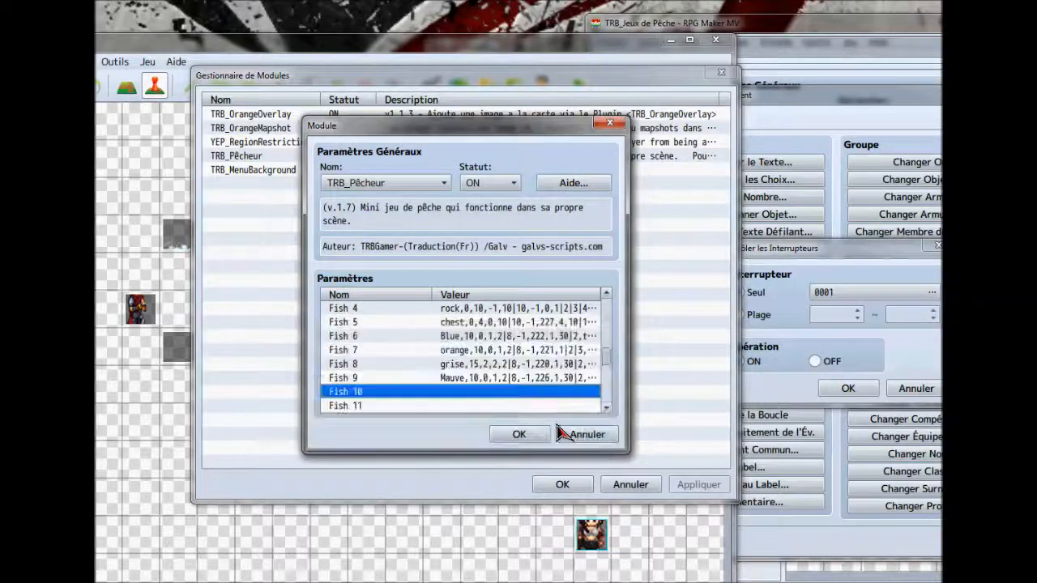
- Look through the unused Fish entries beyond Fish 10 and return to the record parameters above the FISH section
scroll(469, 381, down, 5)
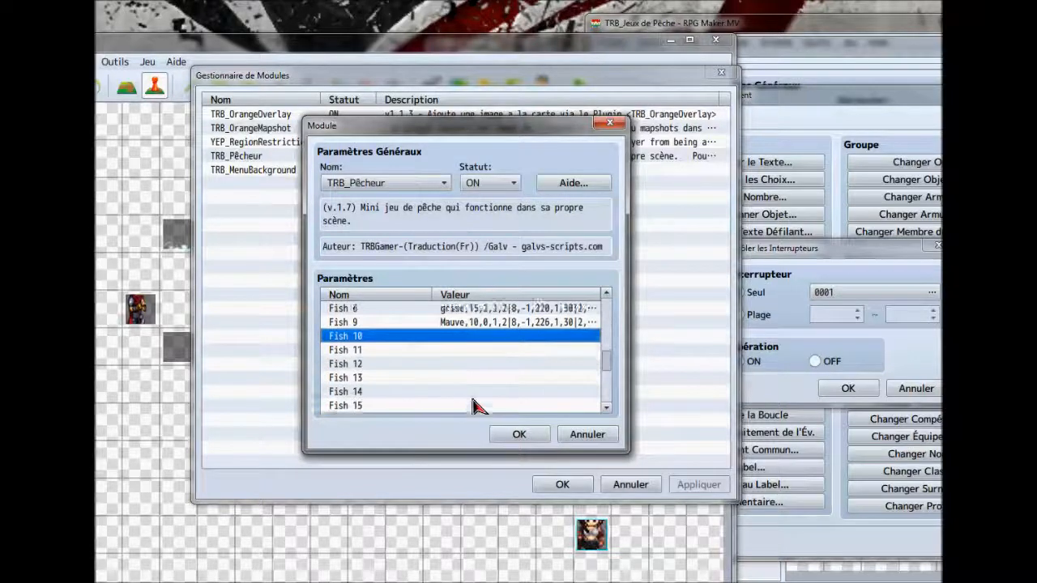
scroll(447, 358, down, 4)
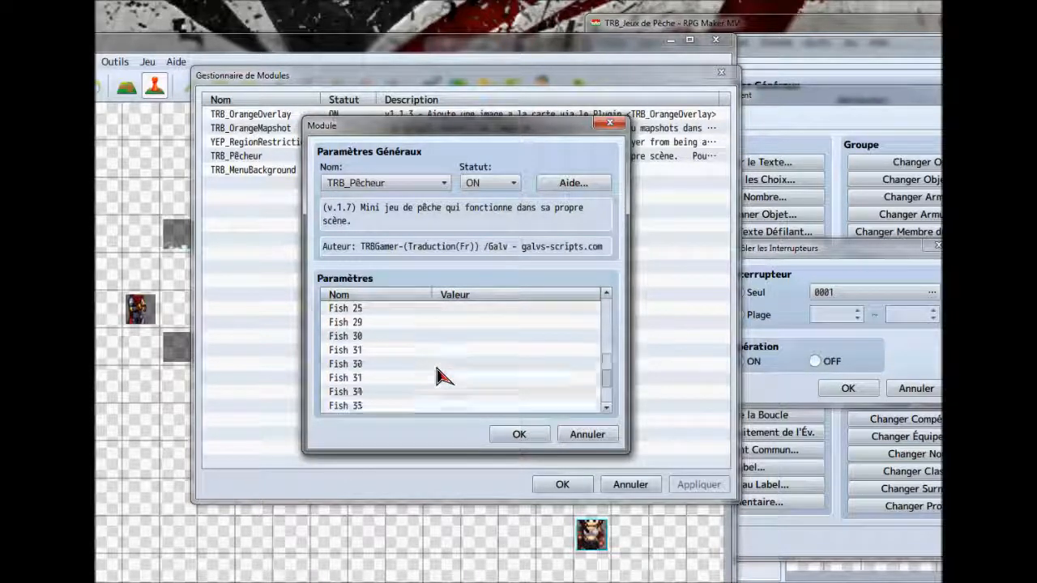
scroll(437, 390, up, 8)
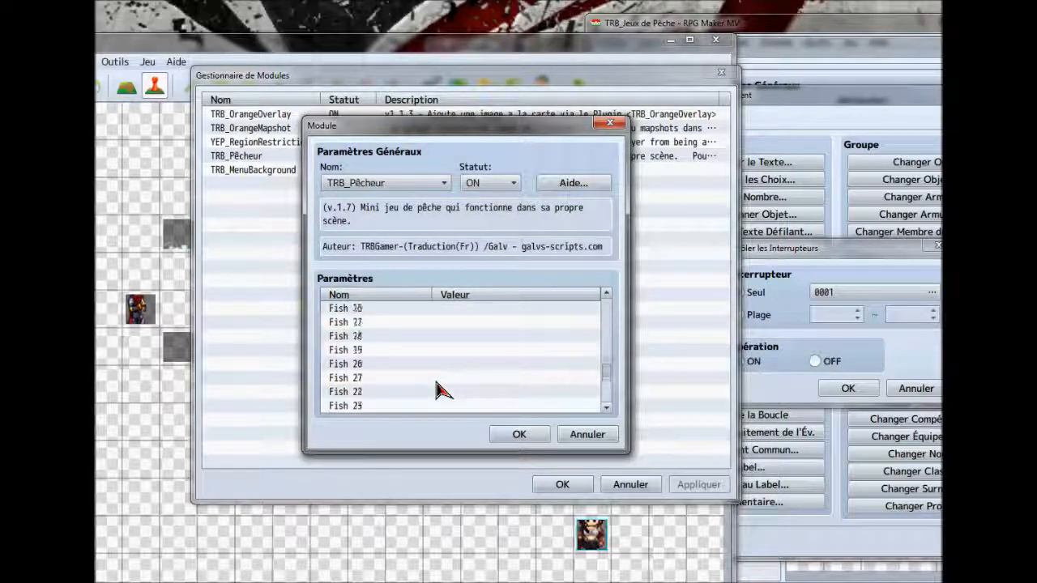
scroll(438, 390, up, 4)
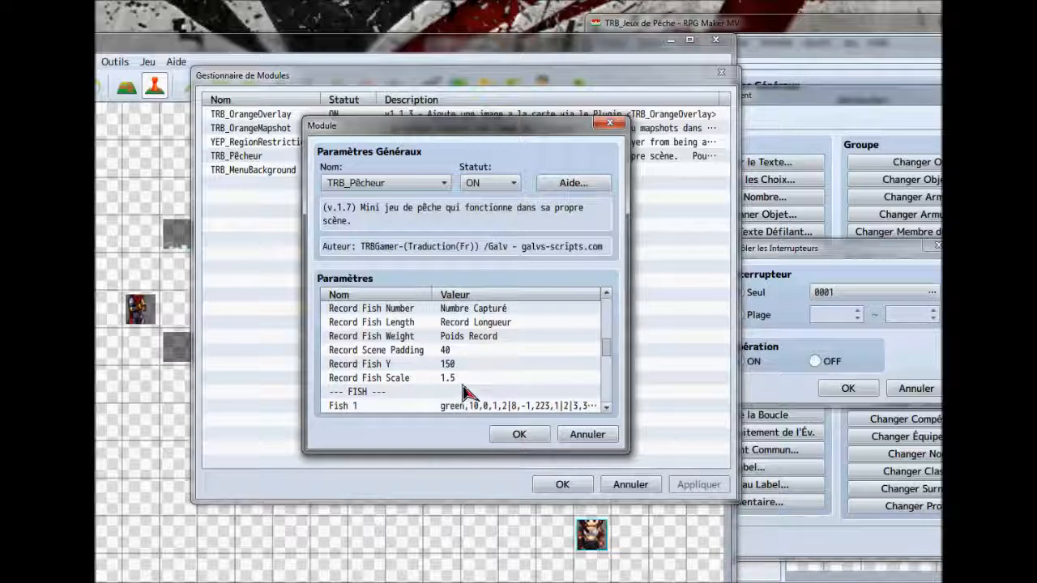
- View the description of the Record Fish Scale parameter and cancel it without changes
scroll(445, 396, up, 1)
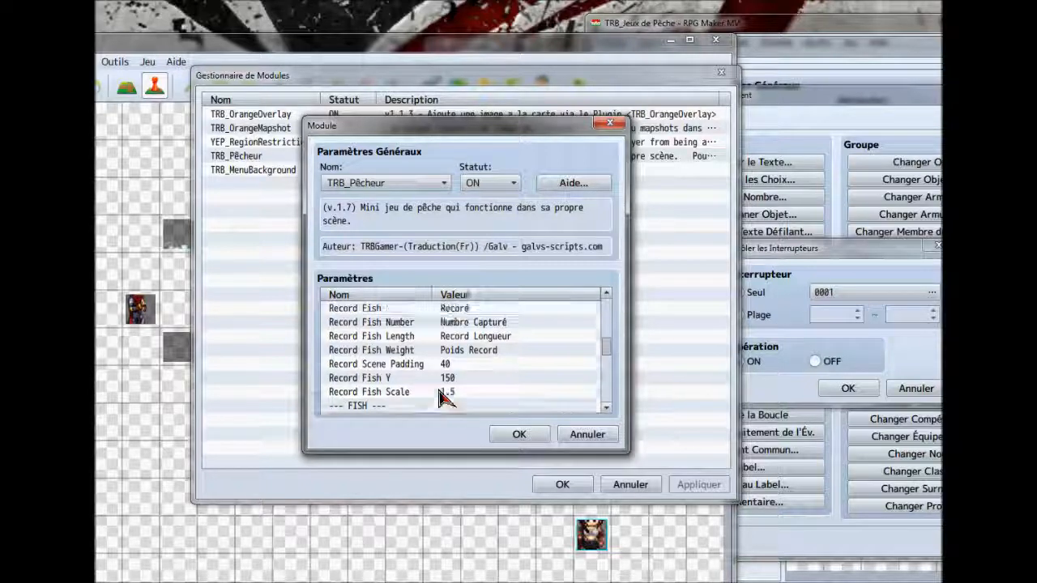
scroll(437, 397, down, 5)
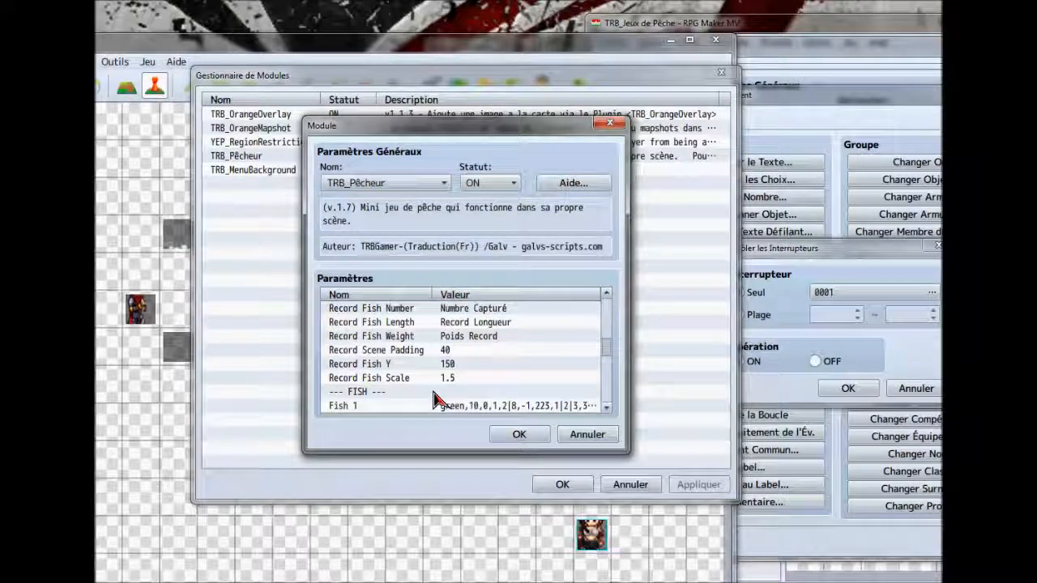
scroll(435, 397, up, 2)
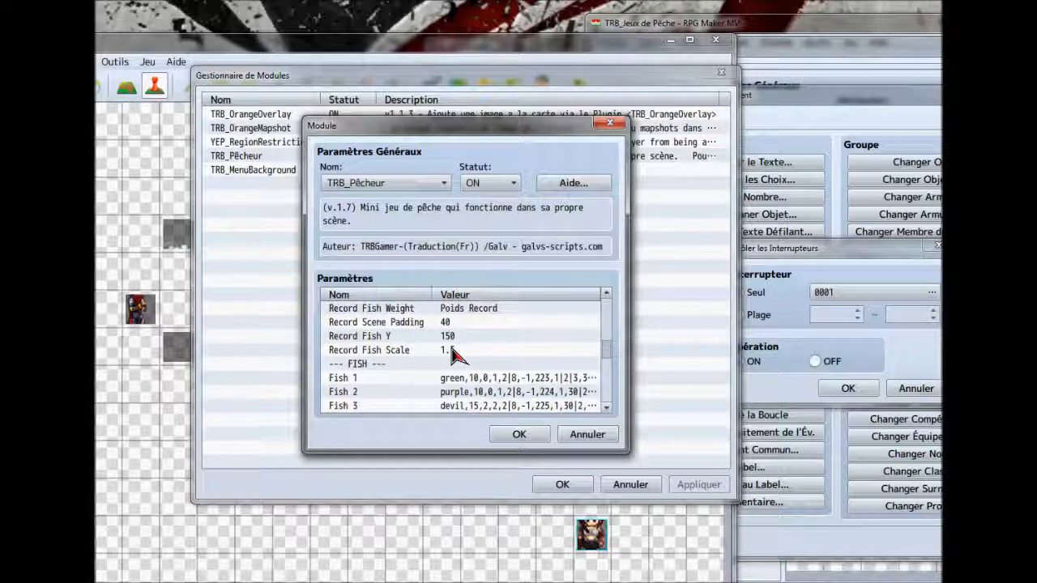
scroll(454, 354, up, 1)
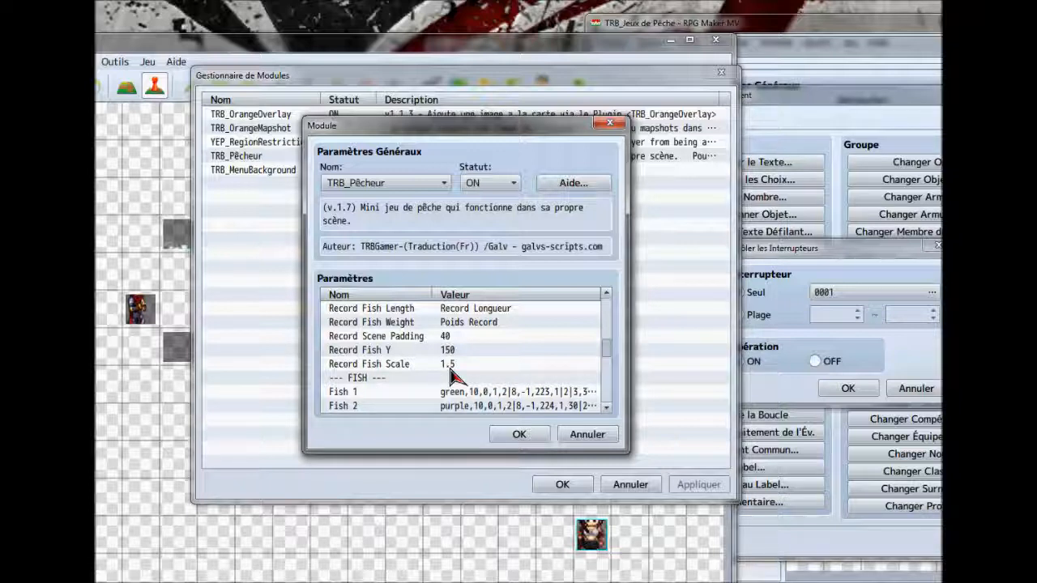
scroll(451, 374, up, 1)
double_click(465, 379)
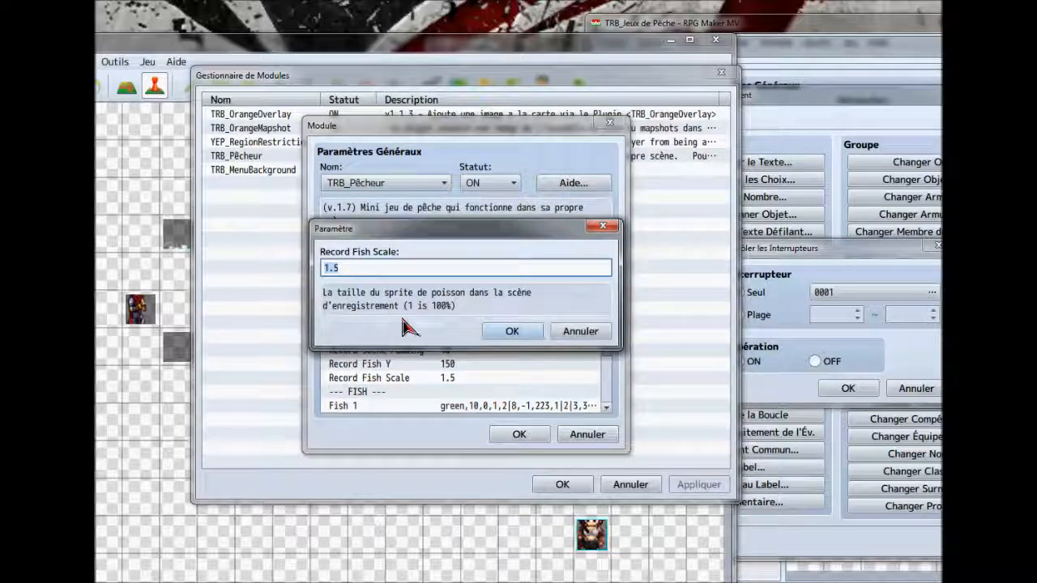
click(576, 330)
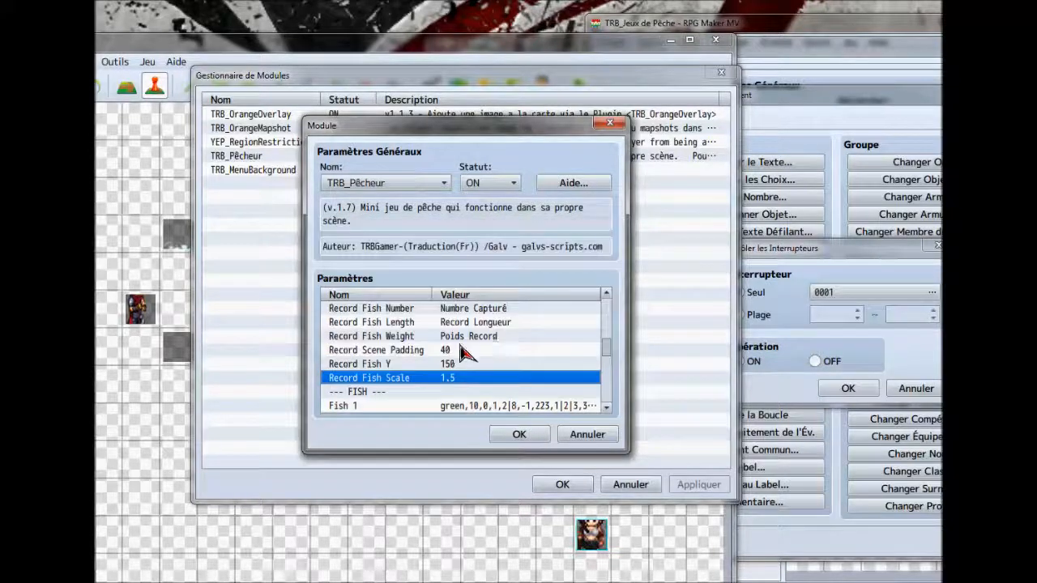
- Go back up through the record and menu parameters, and open the plugin help at the explanation of the fish value fields
scroll(463, 364, up, 3)
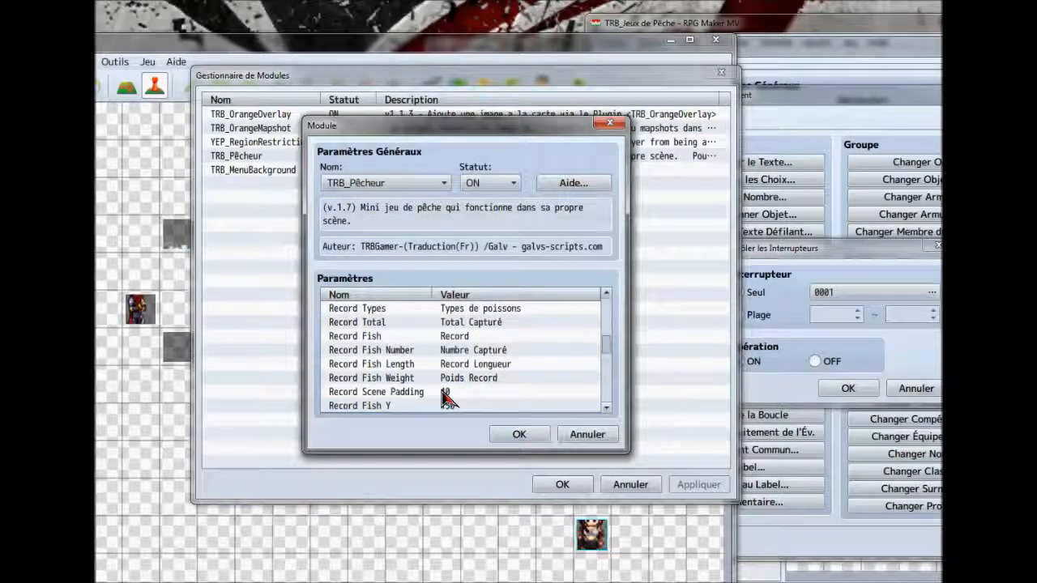
scroll(480, 380, up, 6)
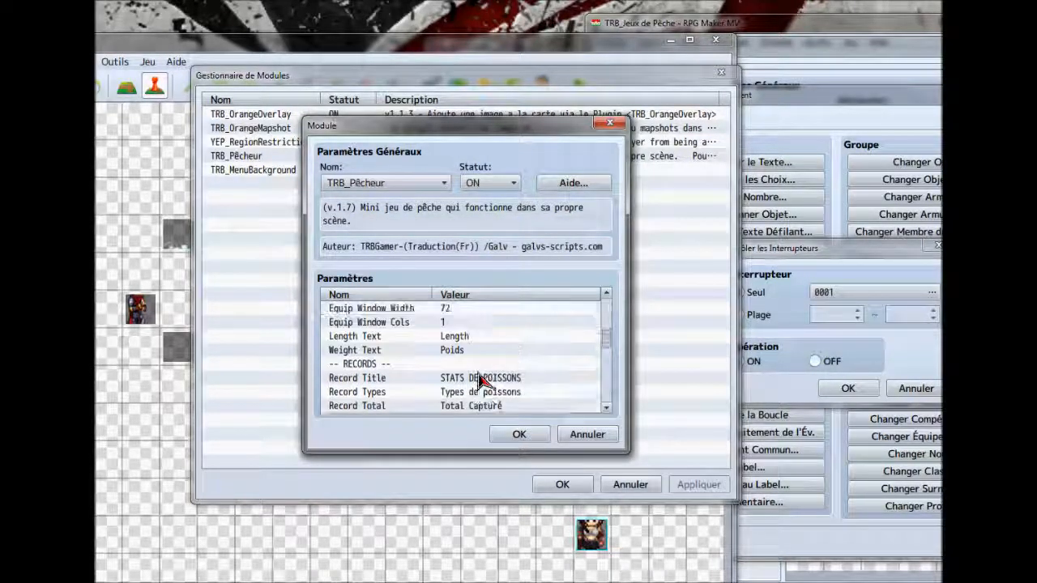
scroll(481, 379, up, 3)
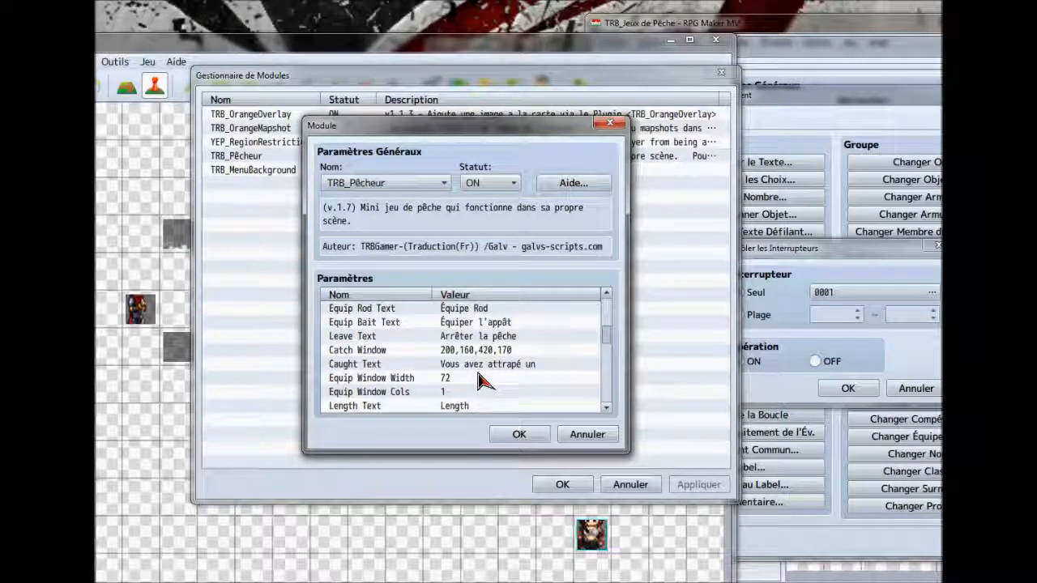
click(574, 185)
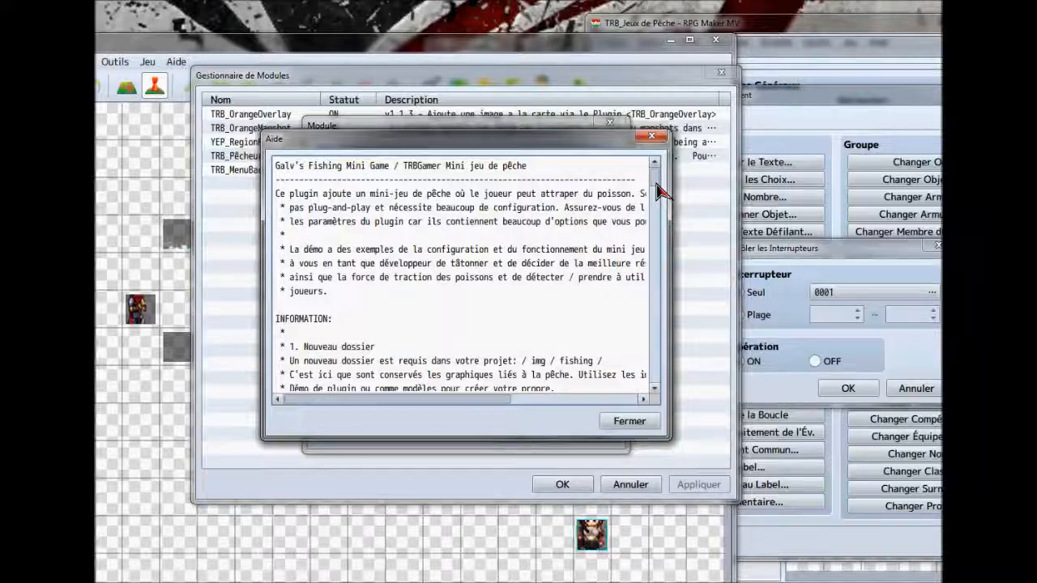
scroll(660, 194, down, 1)
drag(660, 195, 662, 229)
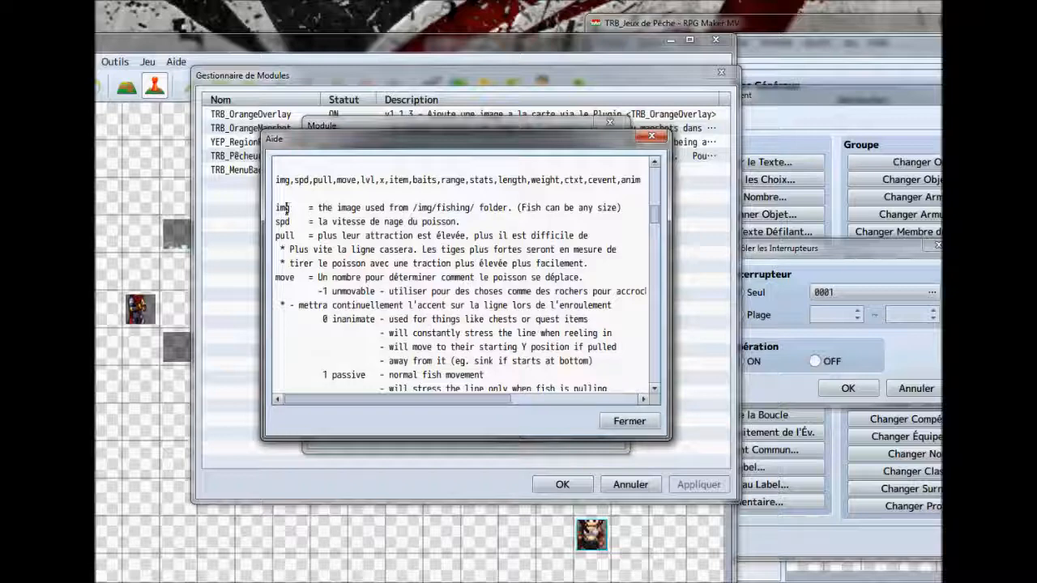
- Highlight the help's img, spd, pull and move explanations with the movement types, and continue to the rod and bait note tags
drag(276, 207, 555, 361)
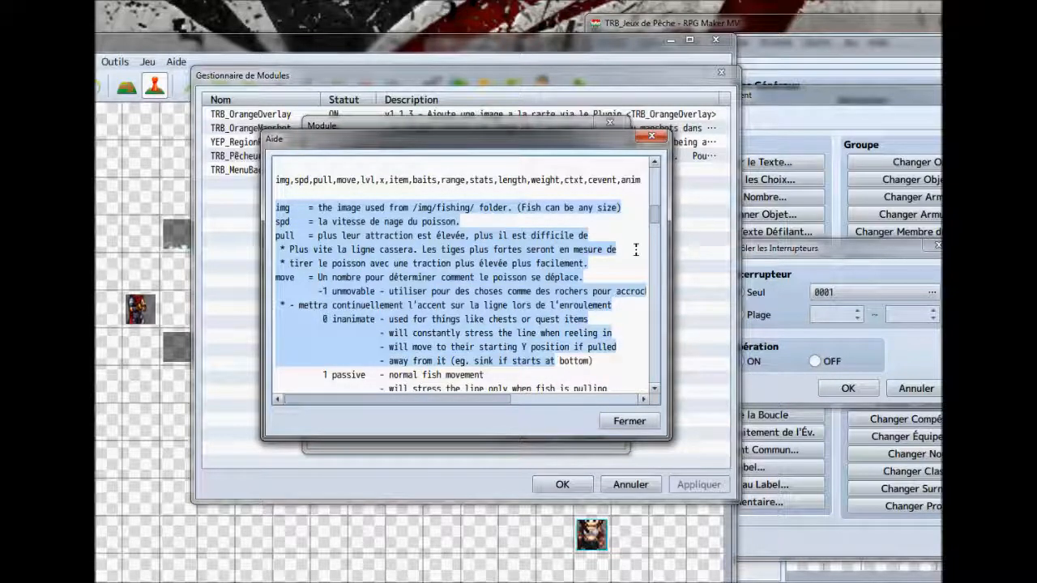
drag(658, 219, 658, 226)
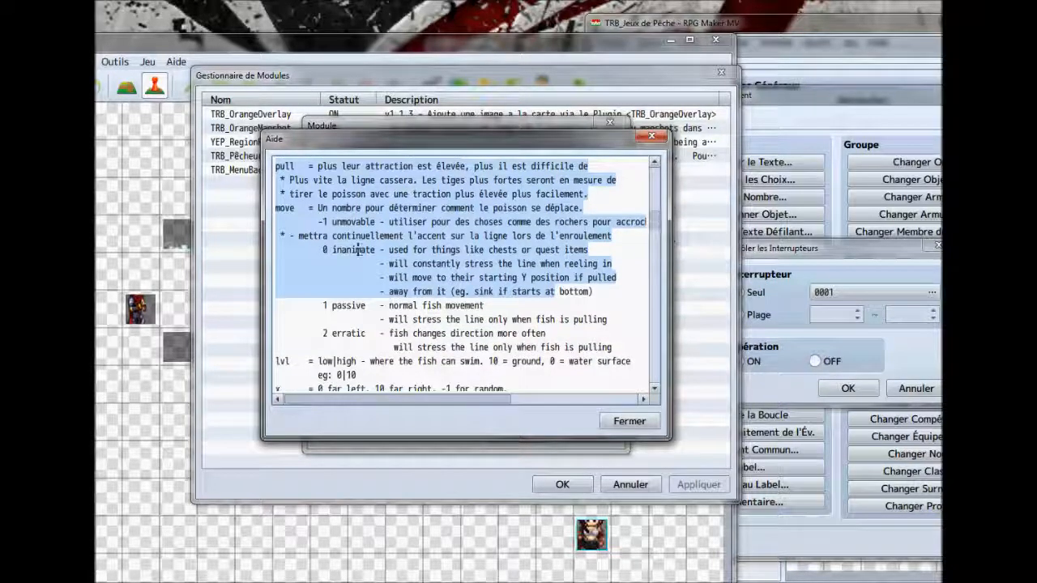
drag(318, 249, 611, 348)
drag(656, 222, 661, 324)
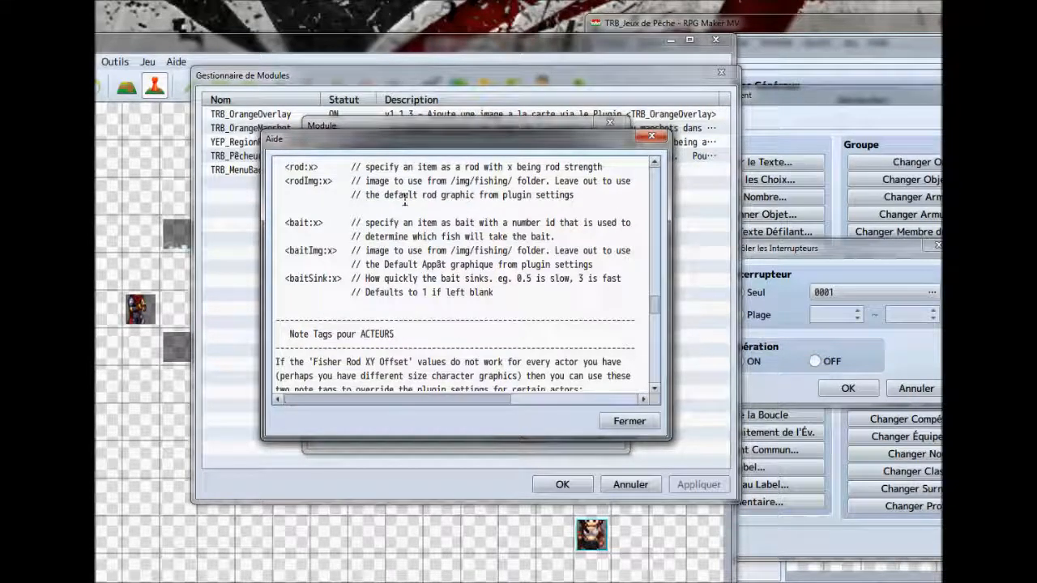
- Highlight the help's explanations of the rod, rodImg, bait, baitImg and baitSink note tags, including the baitSink default
drag(368, 170, 587, 181)
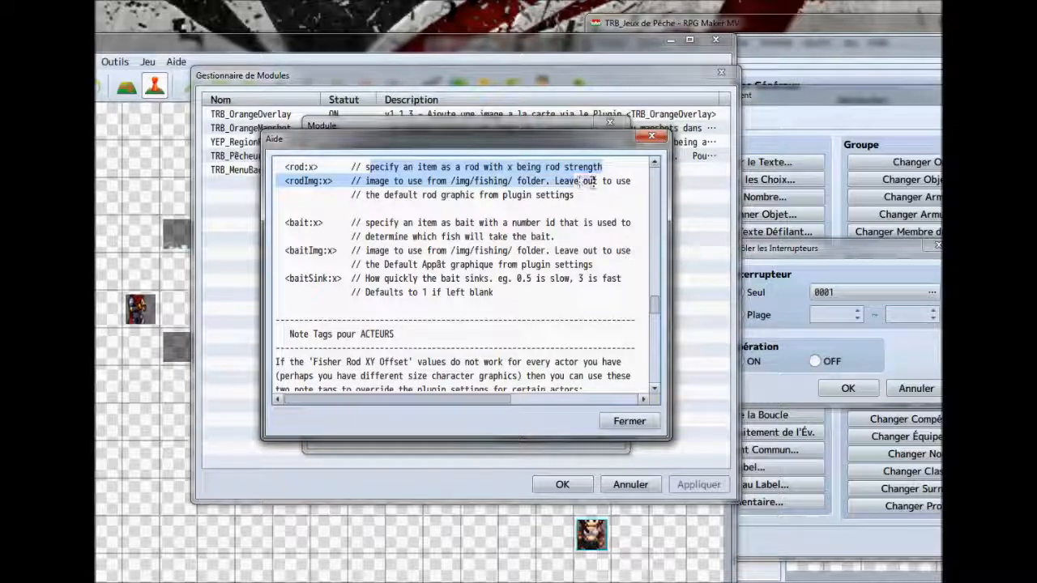
drag(369, 192, 564, 204)
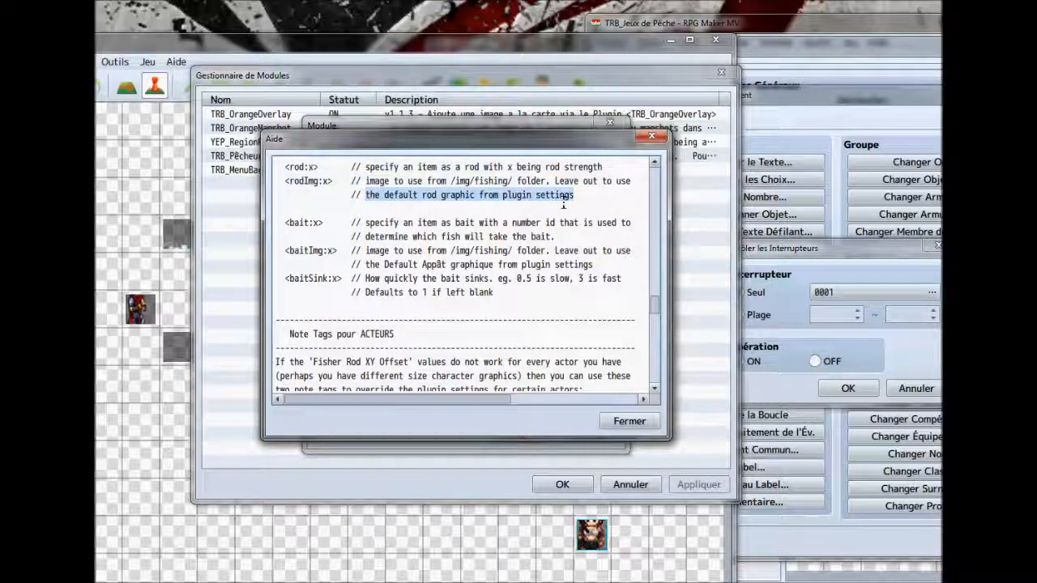
drag(367, 223, 513, 251)
drag(367, 251, 494, 265)
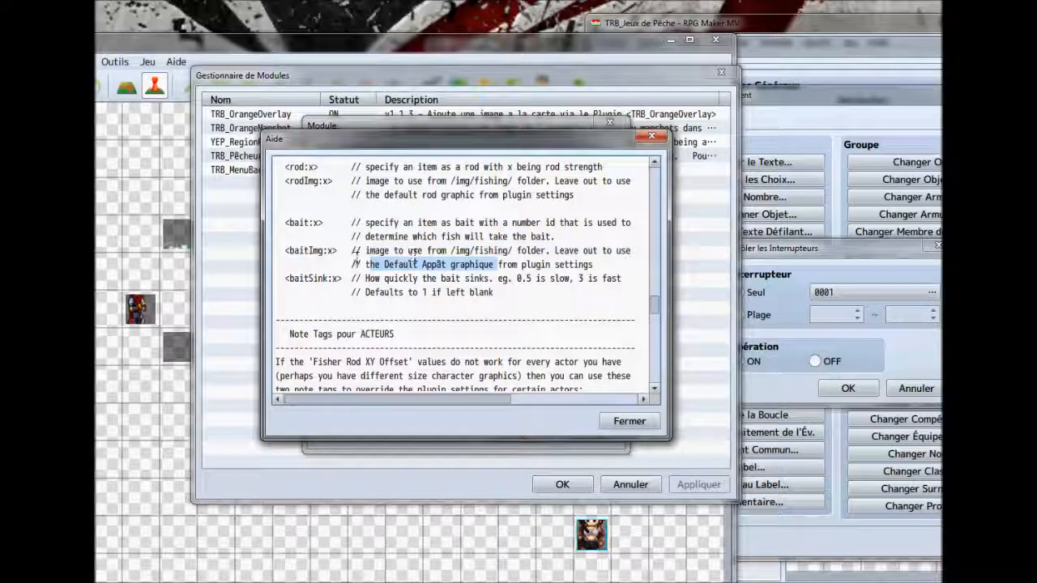
drag(372, 277, 559, 280)
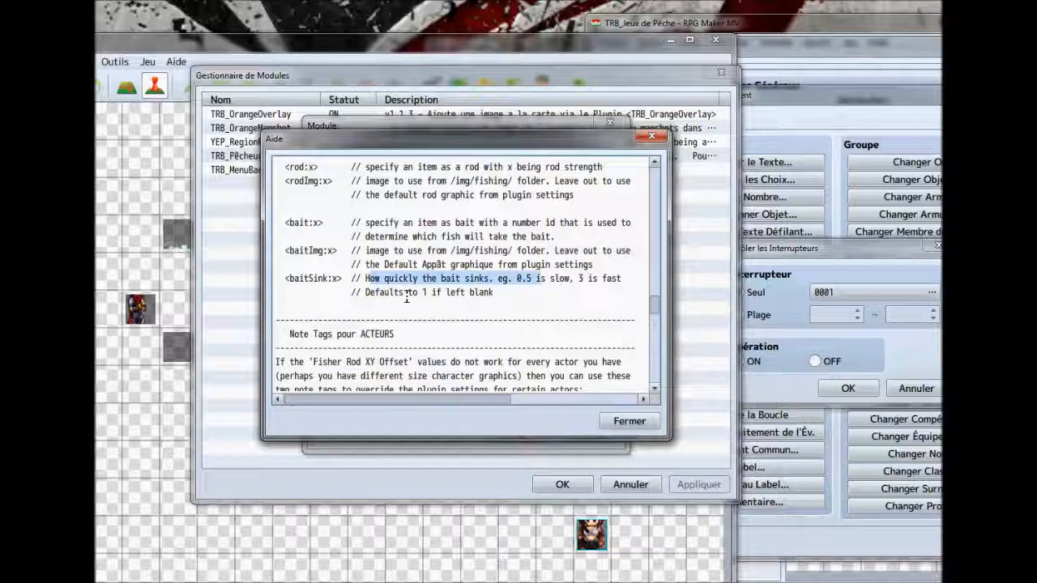
drag(365, 292, 494, 295)
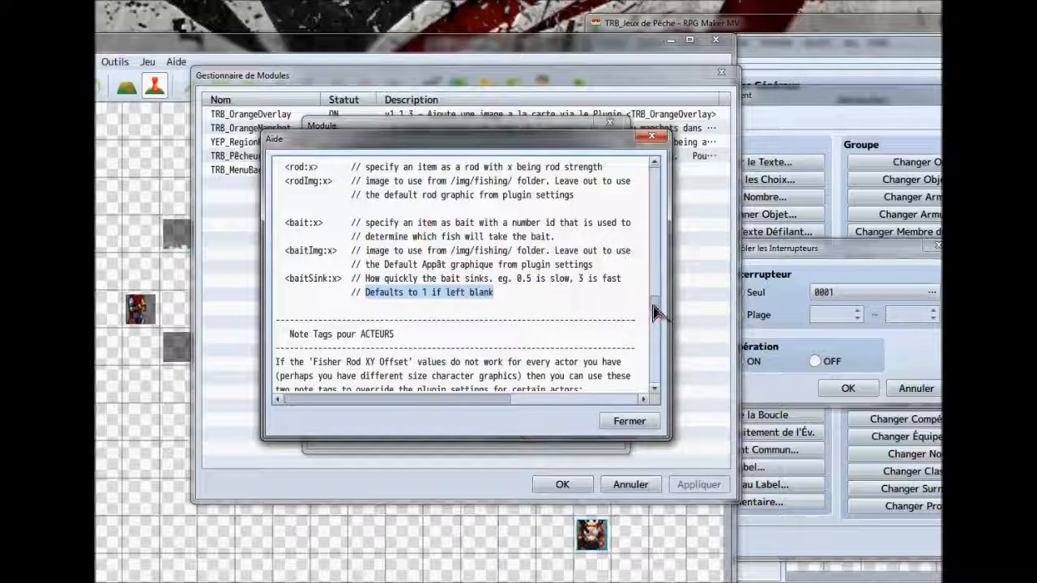
- Highlight the help's actor note tag paragraph and the reeling explanation, and return to the beginning of the help text
drag(661, 311, 662, 322)
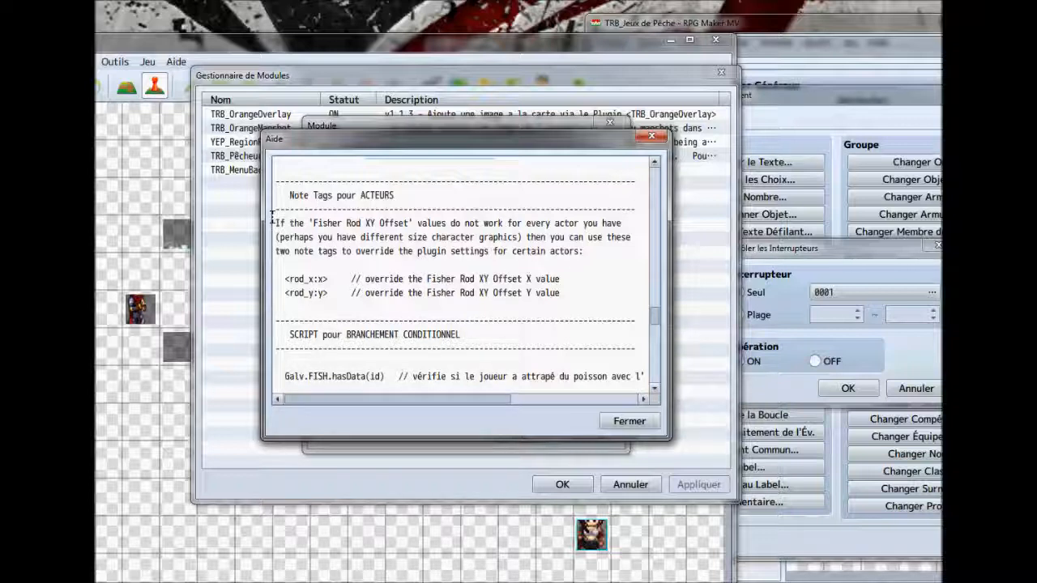
drag(277, 222, 583, 252)
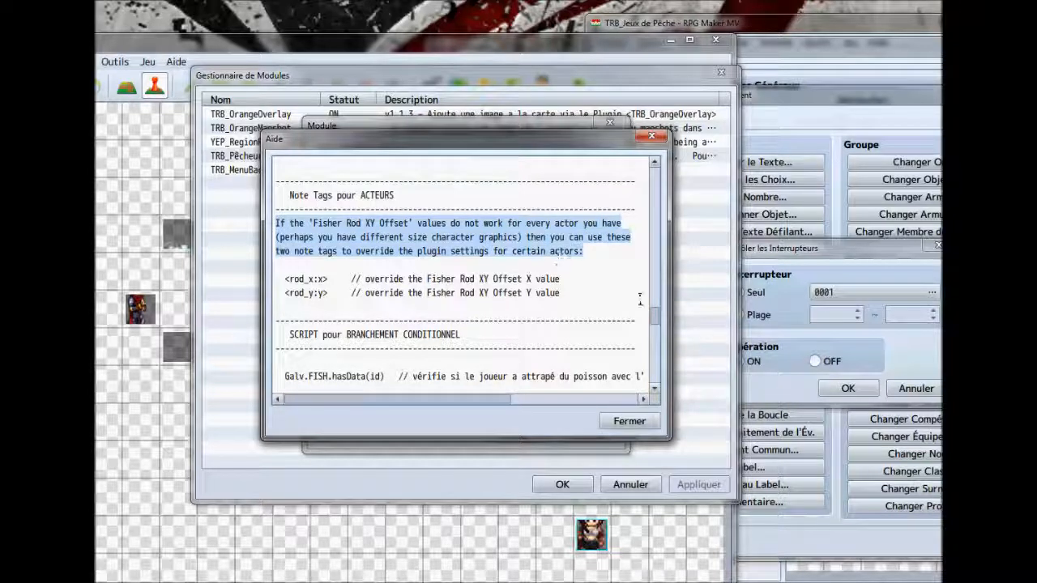
drag(661, 323, 658, 270)
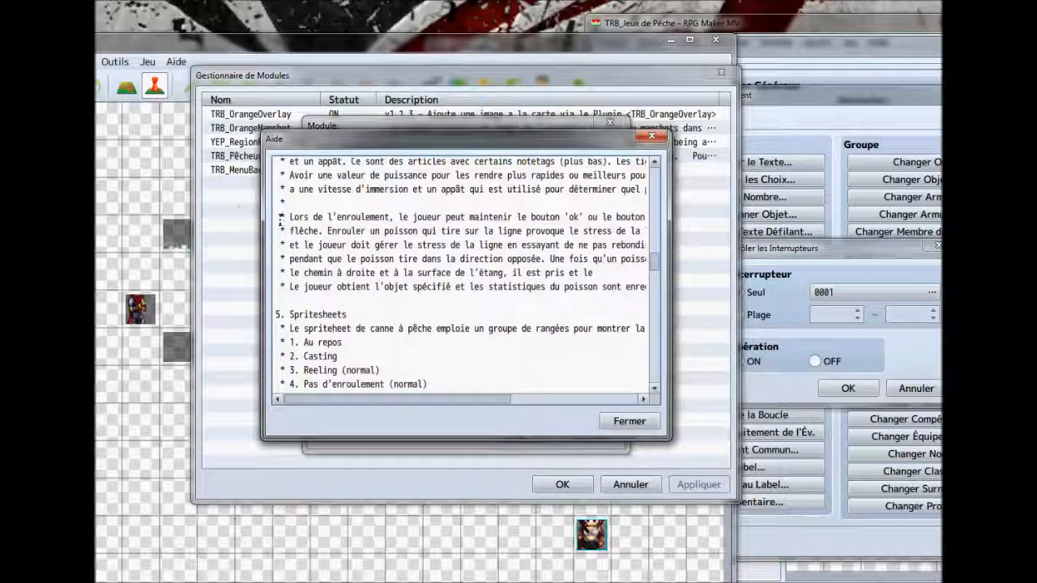
drag(281, 217, 454, 288)
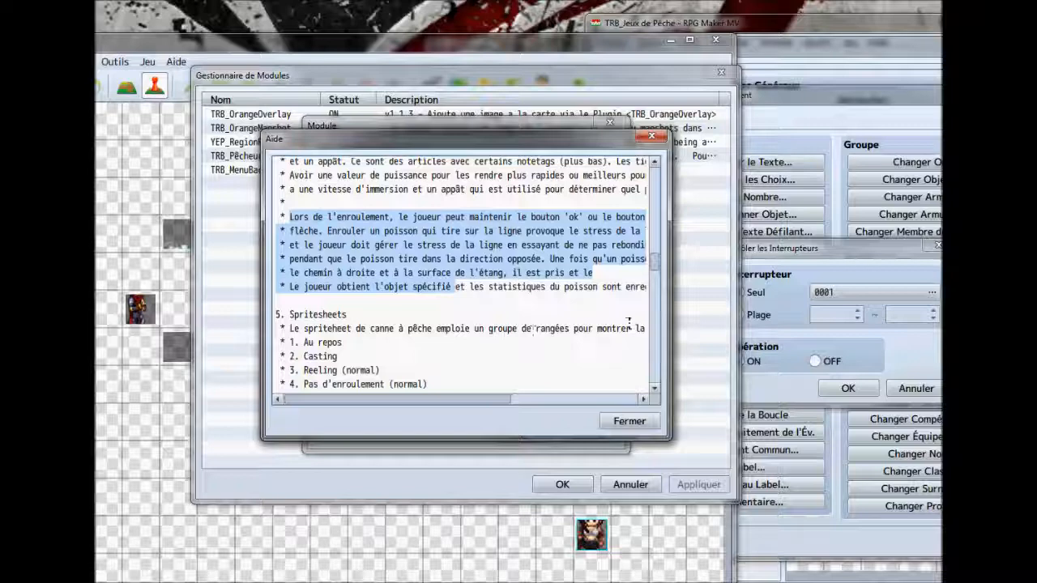
drag(656, 266, 647, 173)
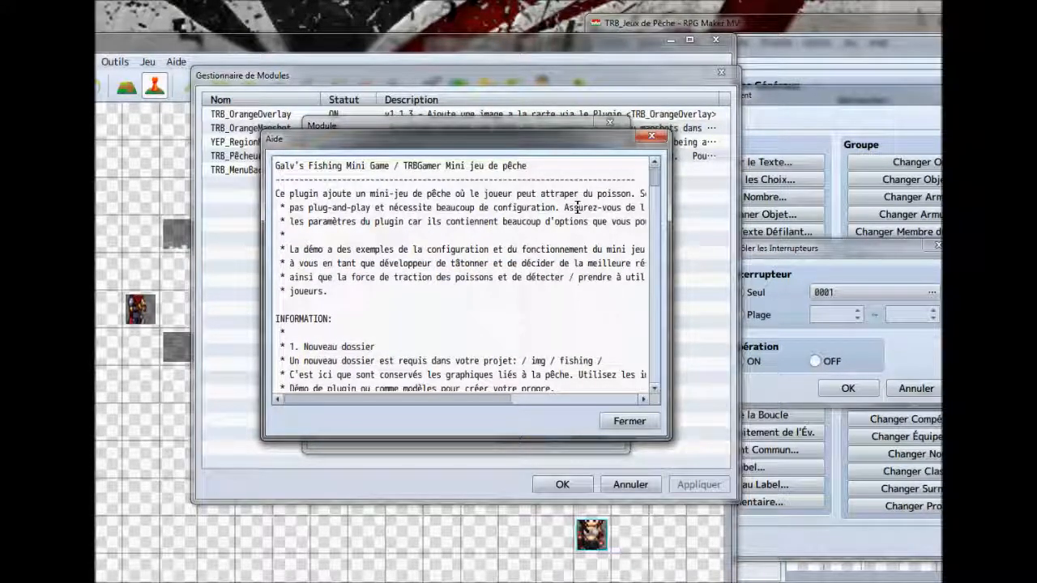
- Close the plugin help and leave the TRB_Pêcheur settings and the plugin manager without changes
click(651, 135)
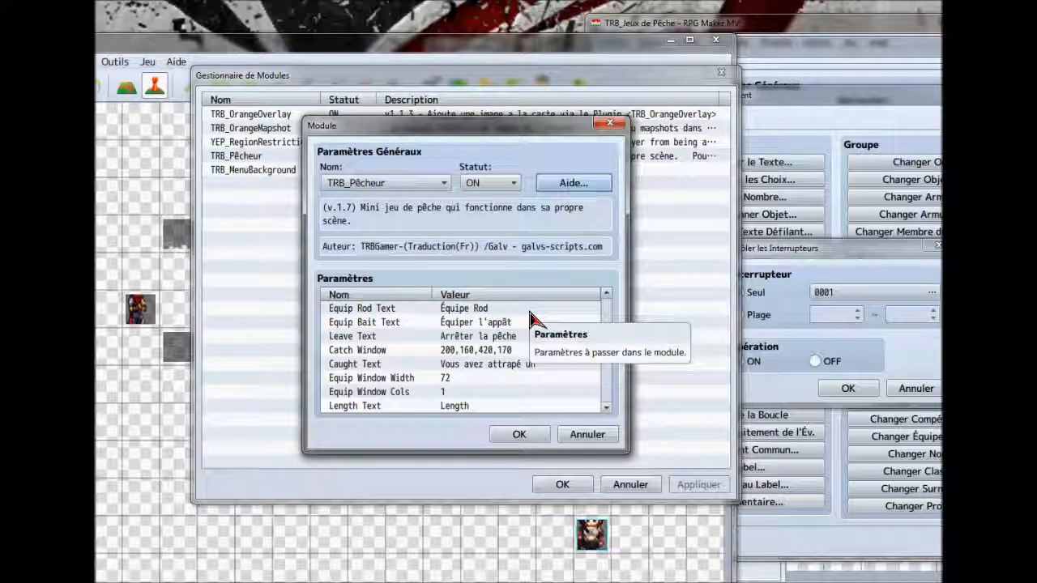
click(585, 435)
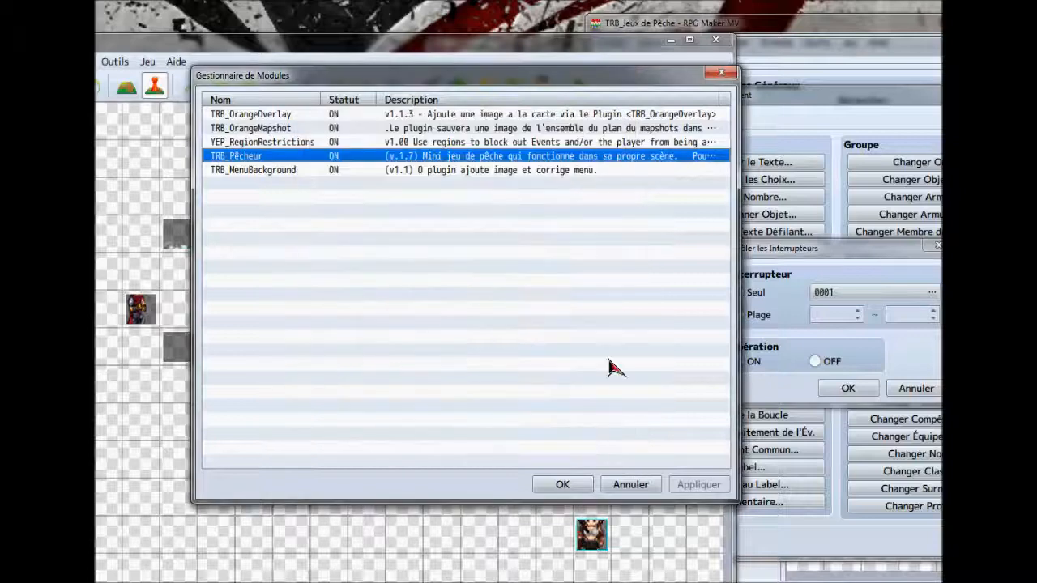
click(627, 486)
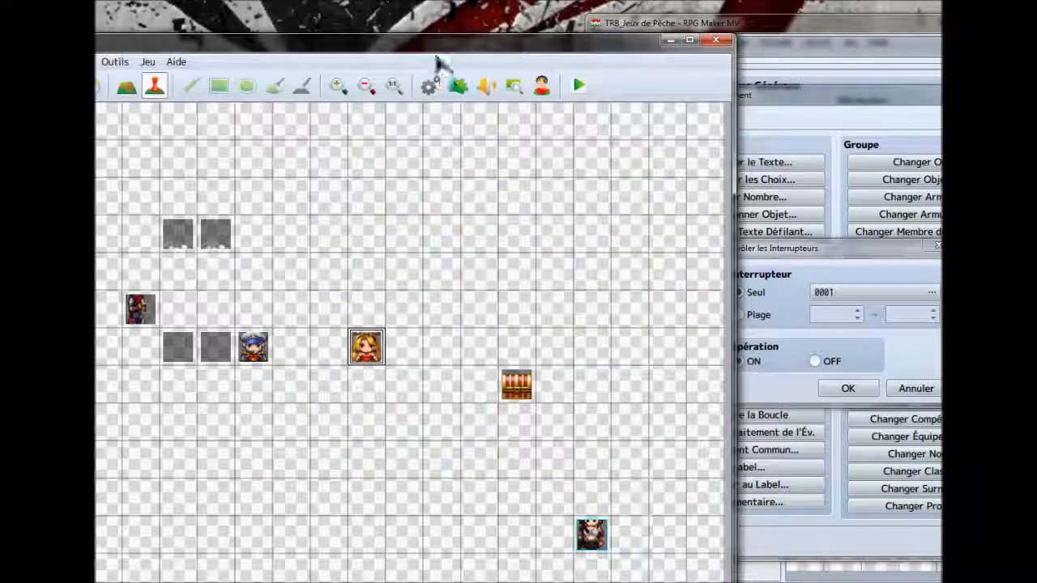
- Show the project's plugin list and the database's fishing items again, closing each without changes
drag(451, 53, 538, 65)
click(543, 91)
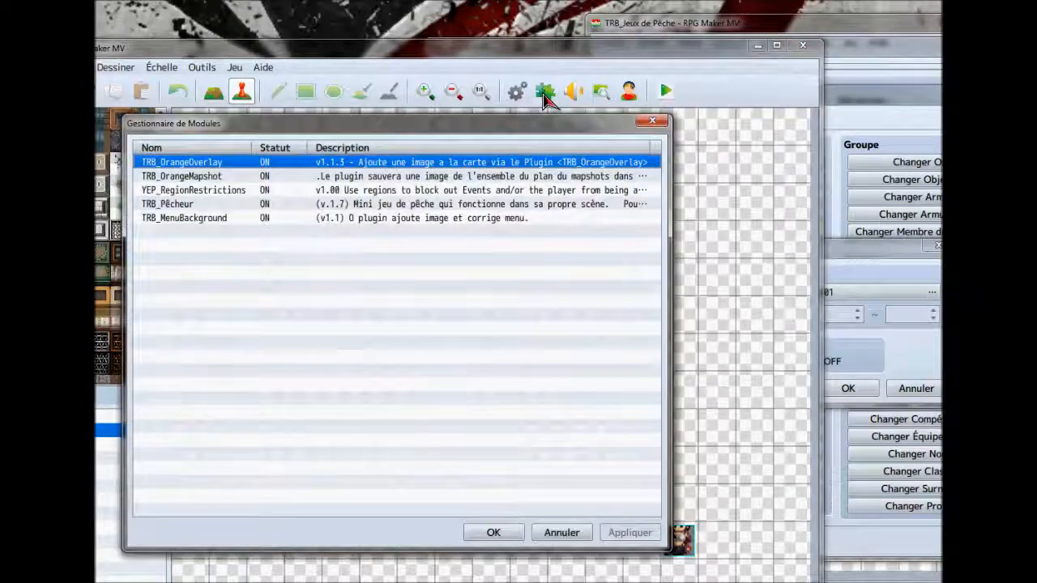
click(653, 130)
click(516, 91)
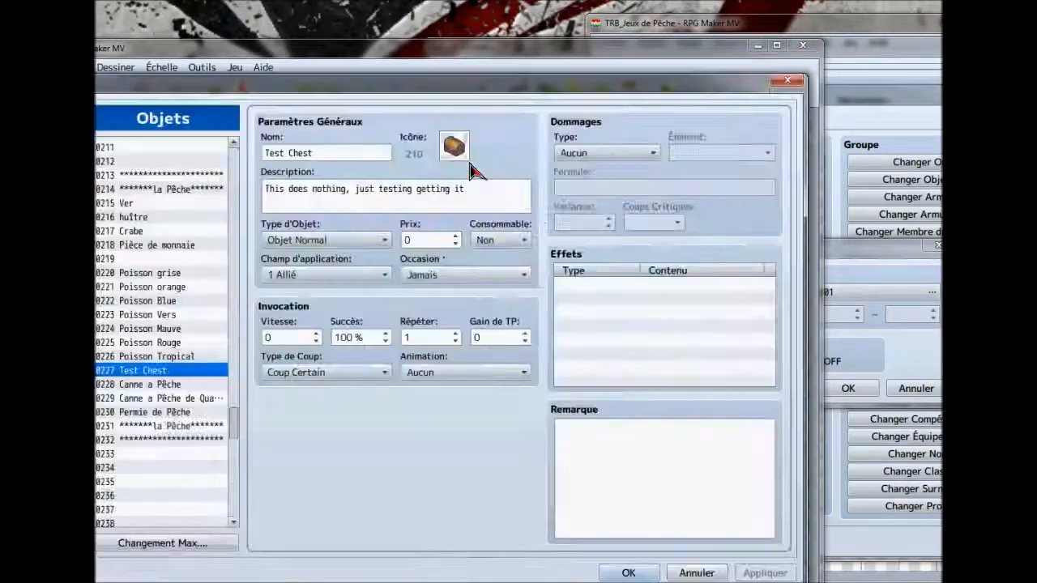
click(779, 101)
click(545, 93)
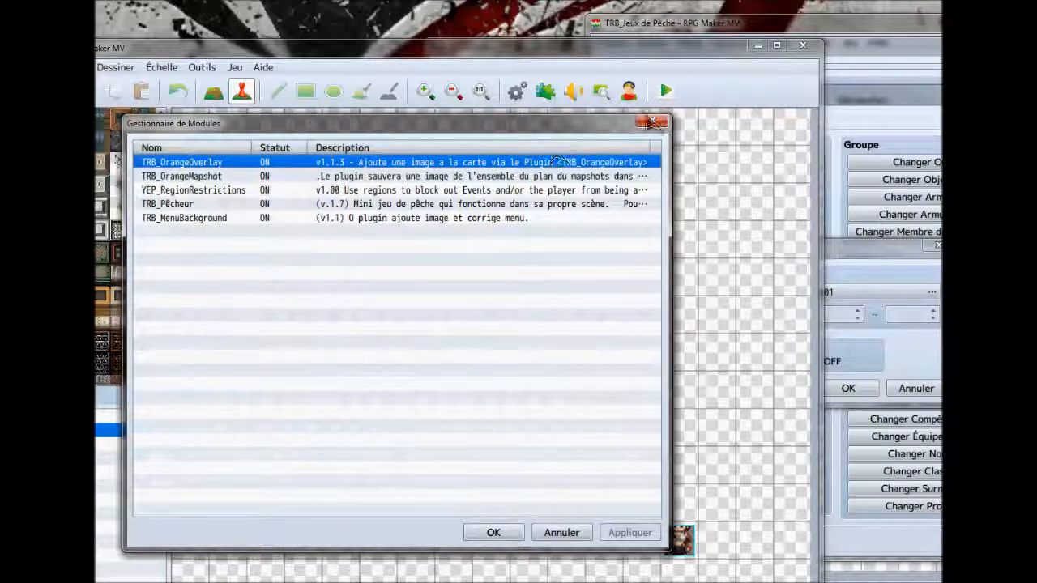
click(653, 121)
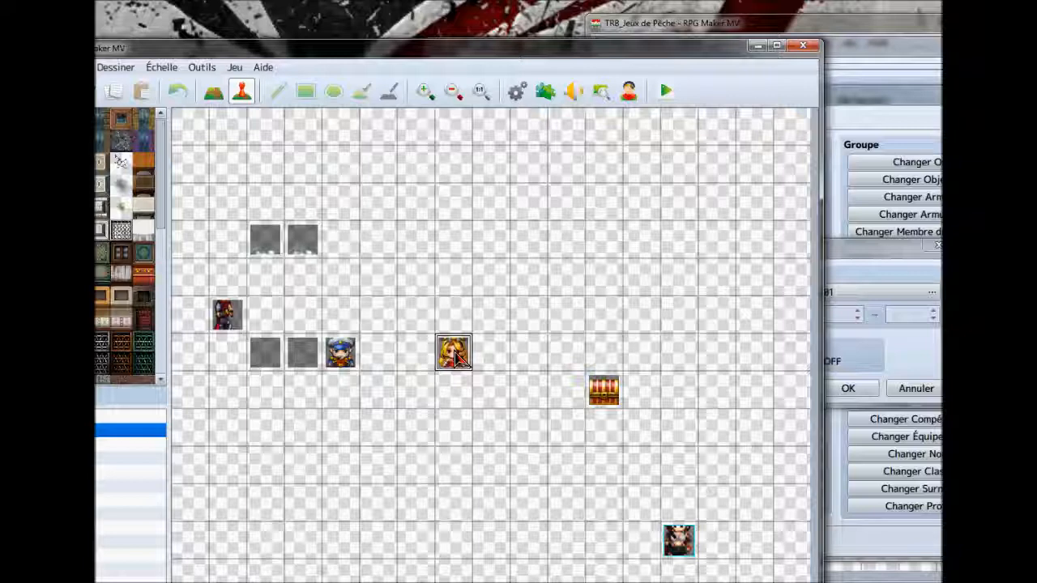
click(545, 91)
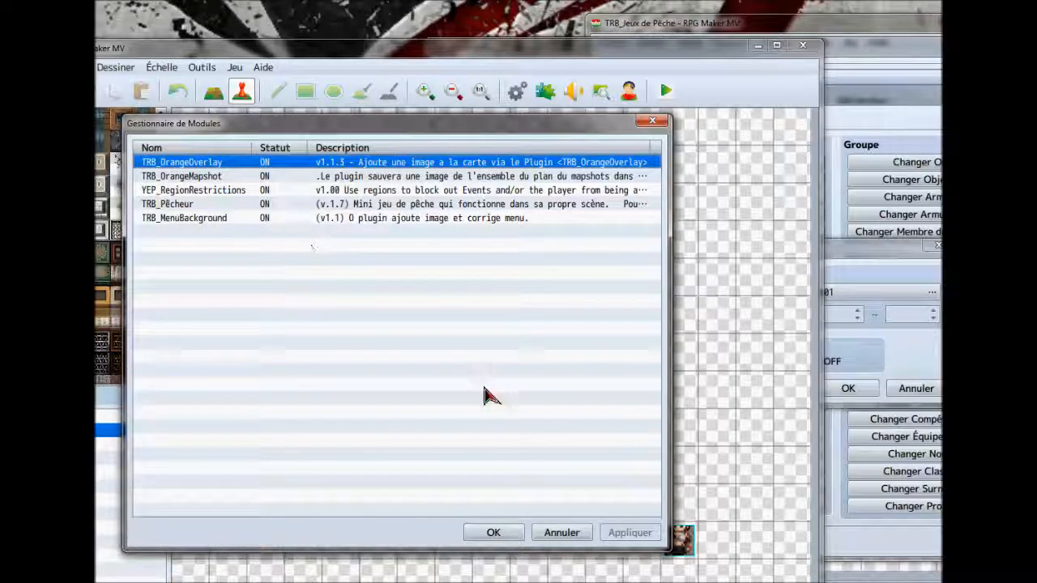
click(557, 538)
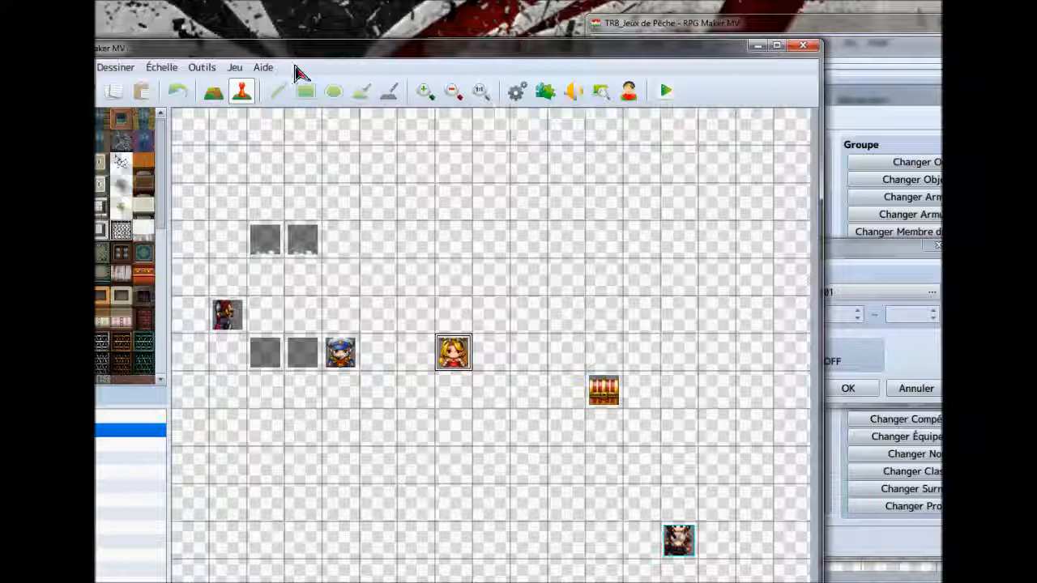
- Open the game's project folder, show the fishing and menus folders inside img, and close the folder window
click(235, 67)
click(247, 107)
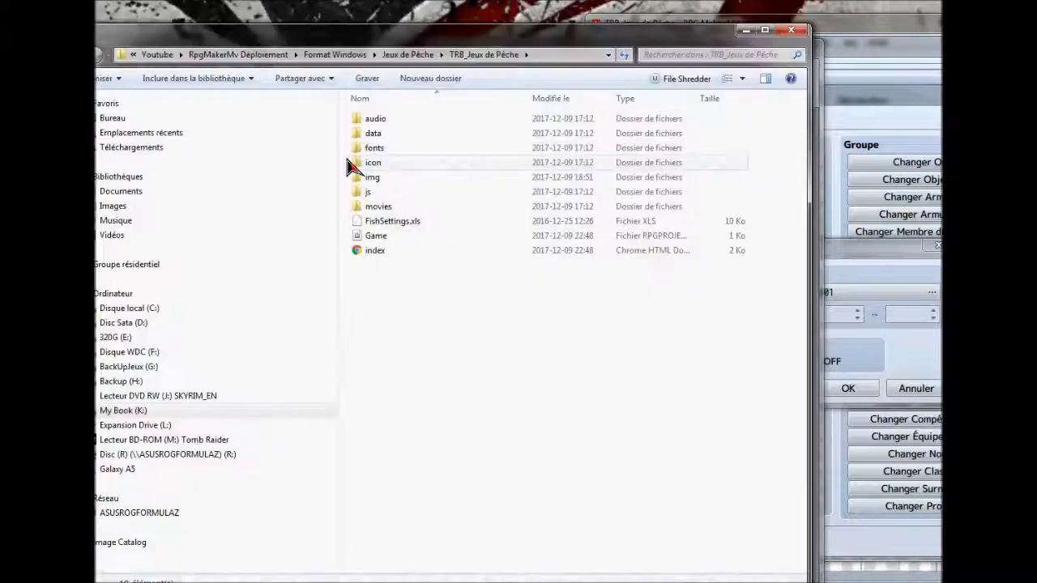
double_click(372, 179)
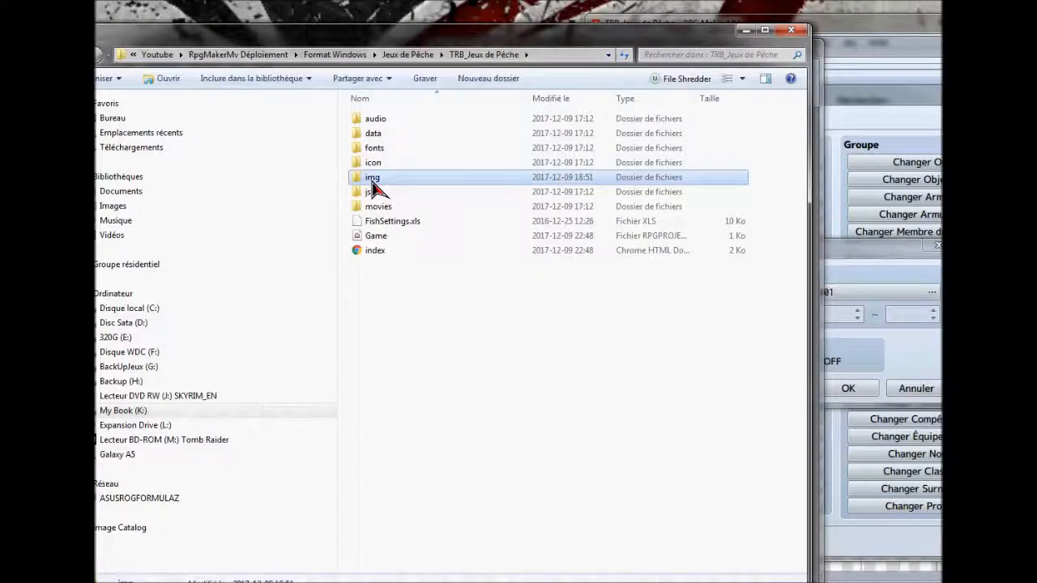
click(385, 222)
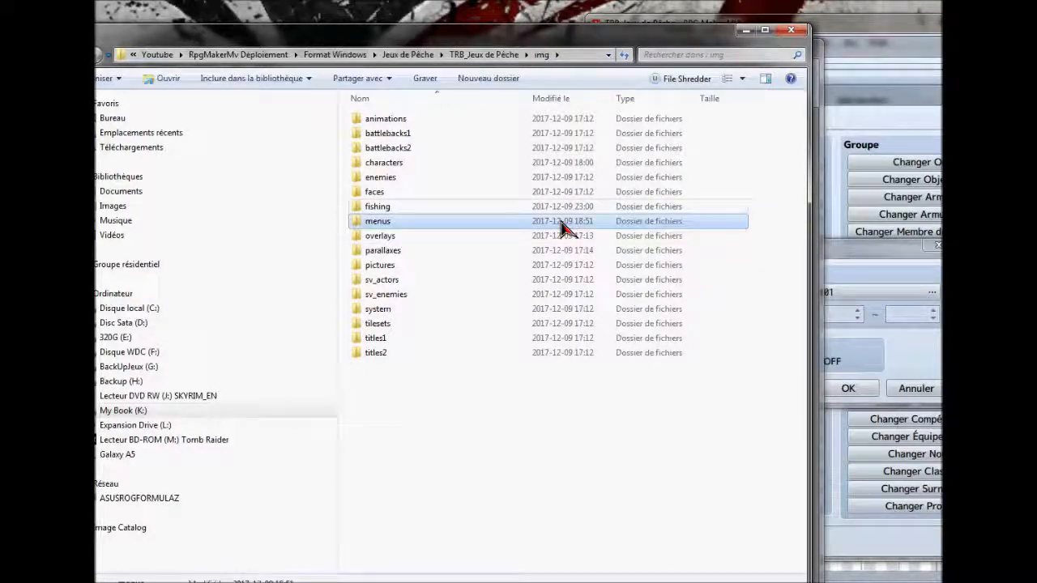
click(791, 32)
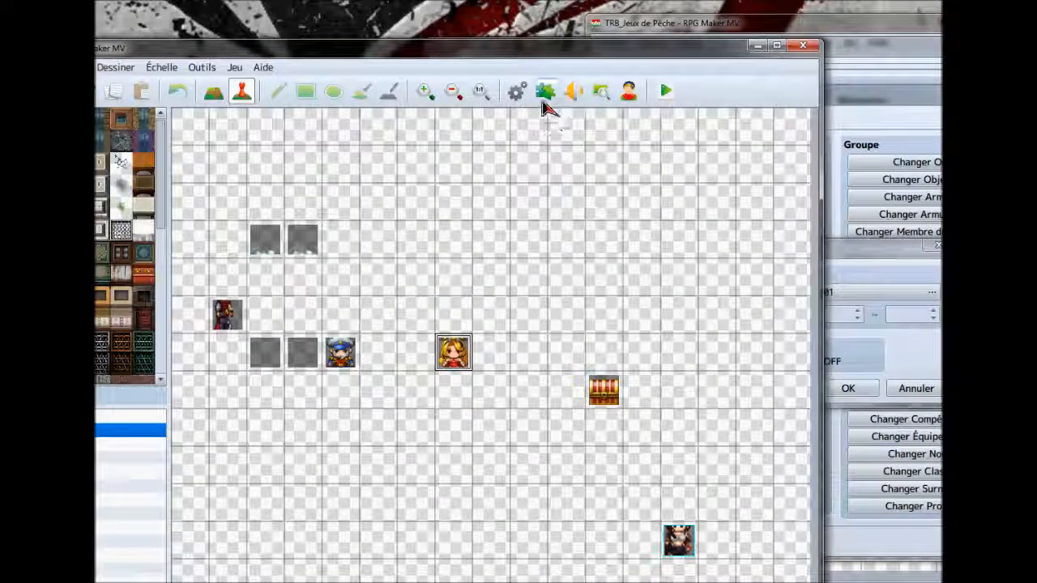
- Open the blonde girl's event on the map and select its Galv.FISH.viewStats(); script line
right_click(452, 363)
click(483, 371)
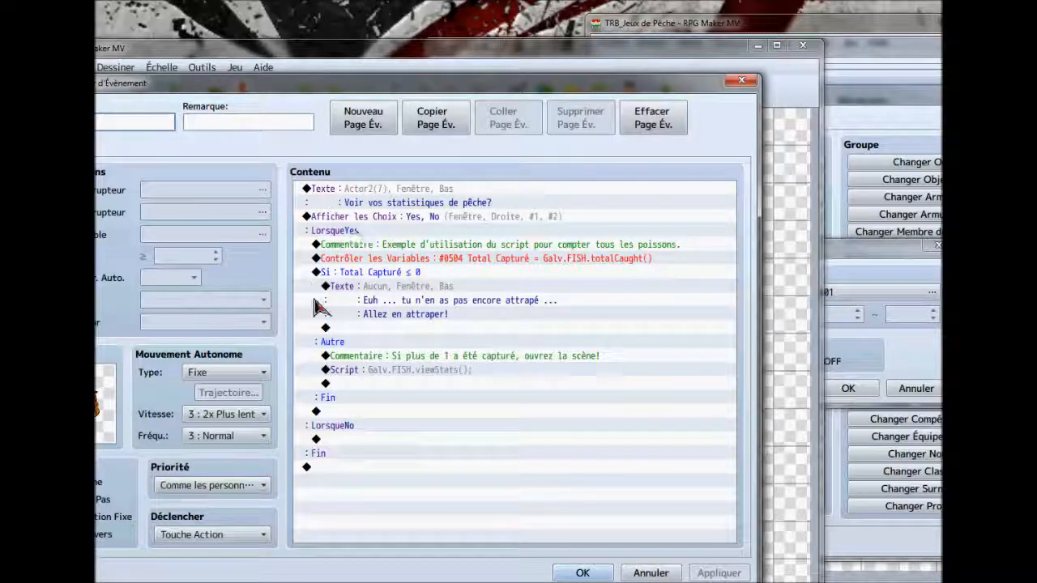
click(355, 374)
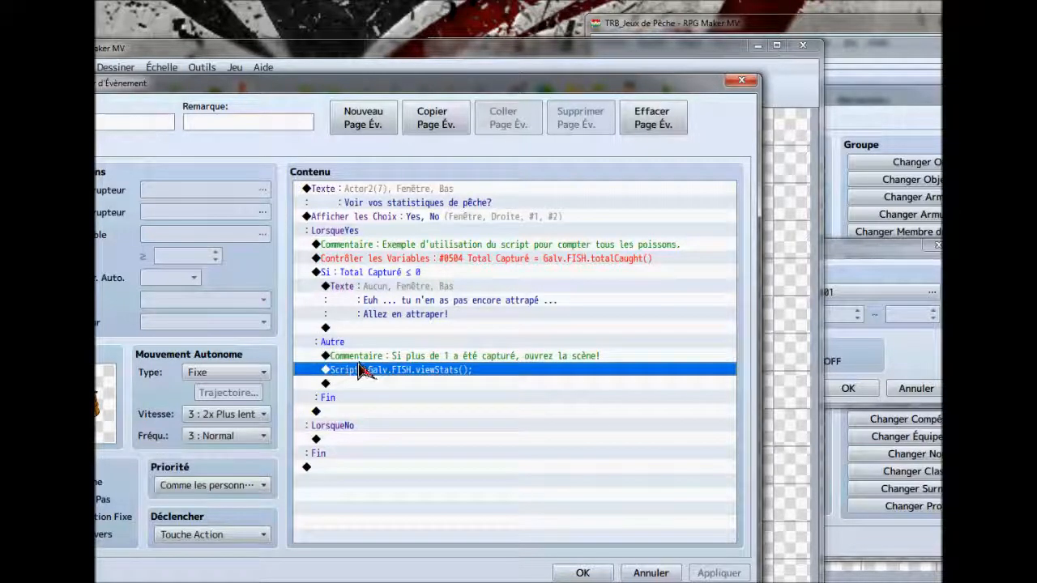
- View the Afficher l'Image command settings from the empty line below the viewStats script, and cancel without adding it
double_click(362, 383)
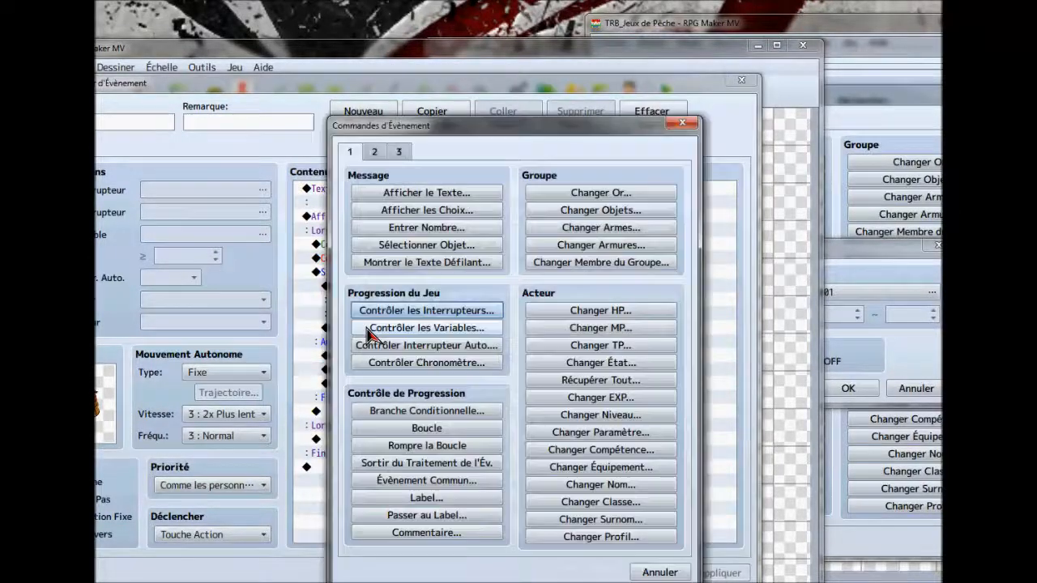
click(375, 152)
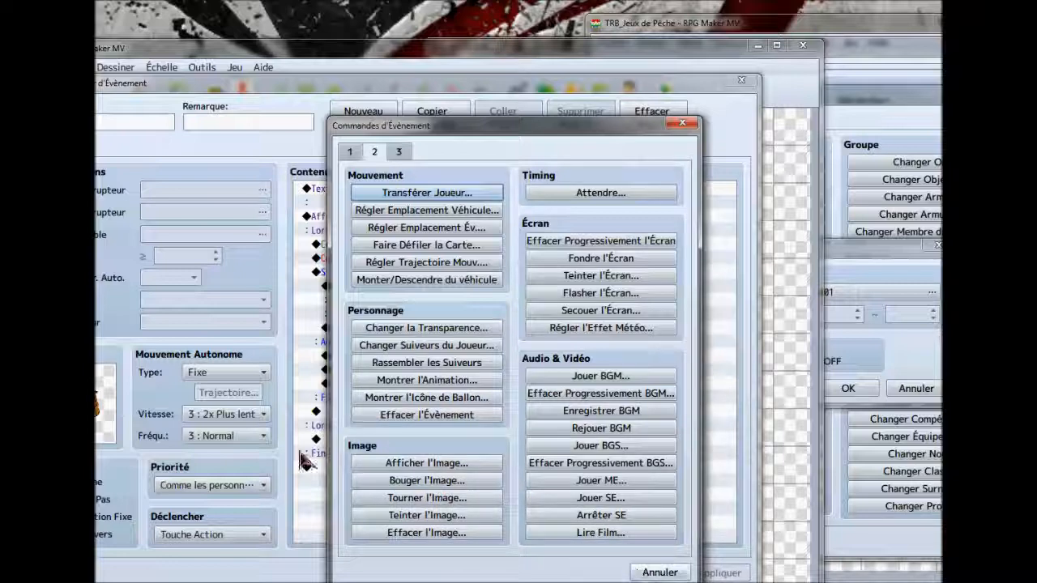
click(408, 465)
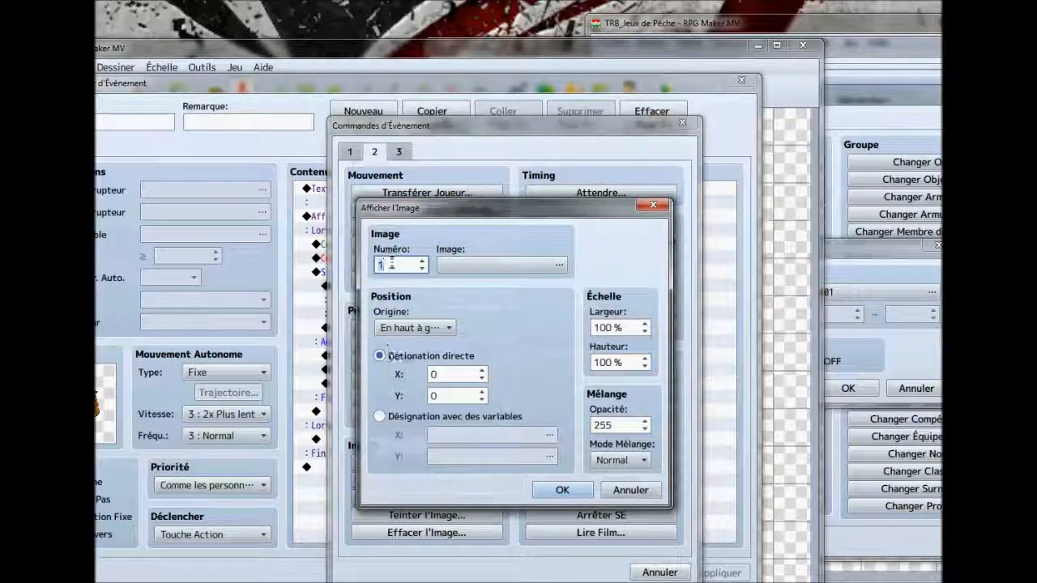
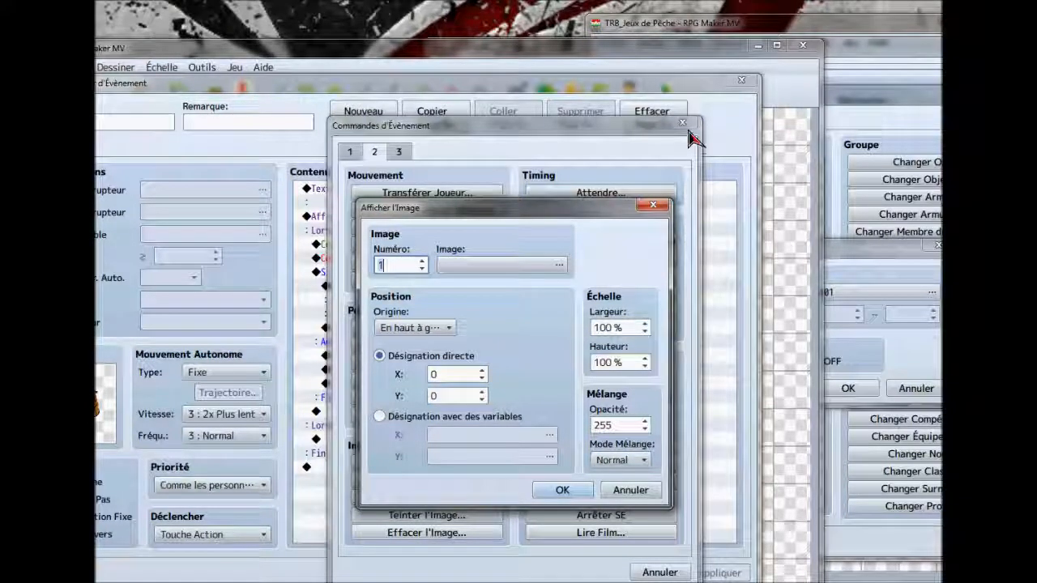
click(653, 204)
click(683, 123)
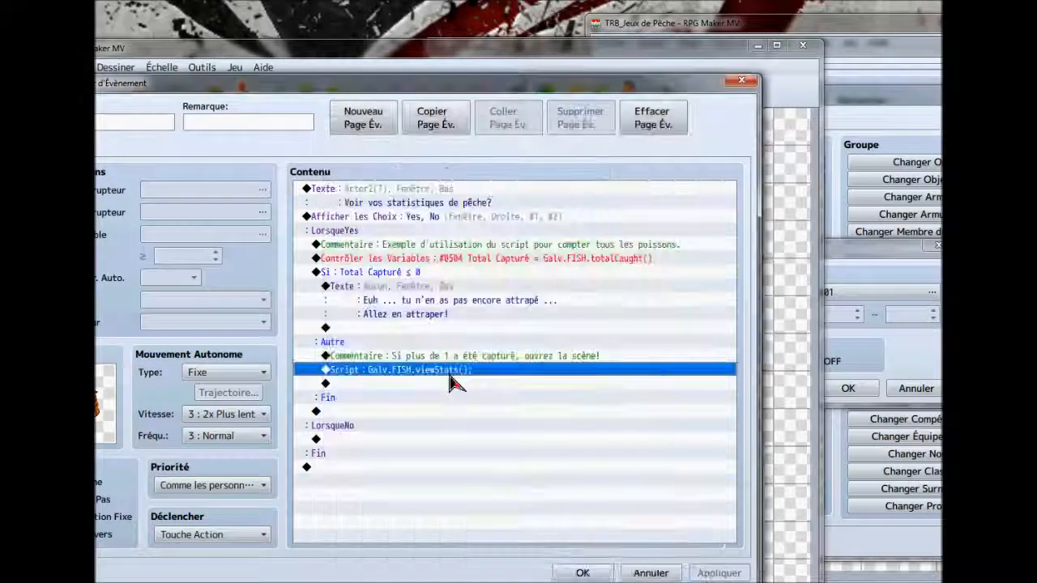
- Point out the event's empty command lines, reposition the EV001 editor, and bring the other project's switch selector to the front
click(380, 387)
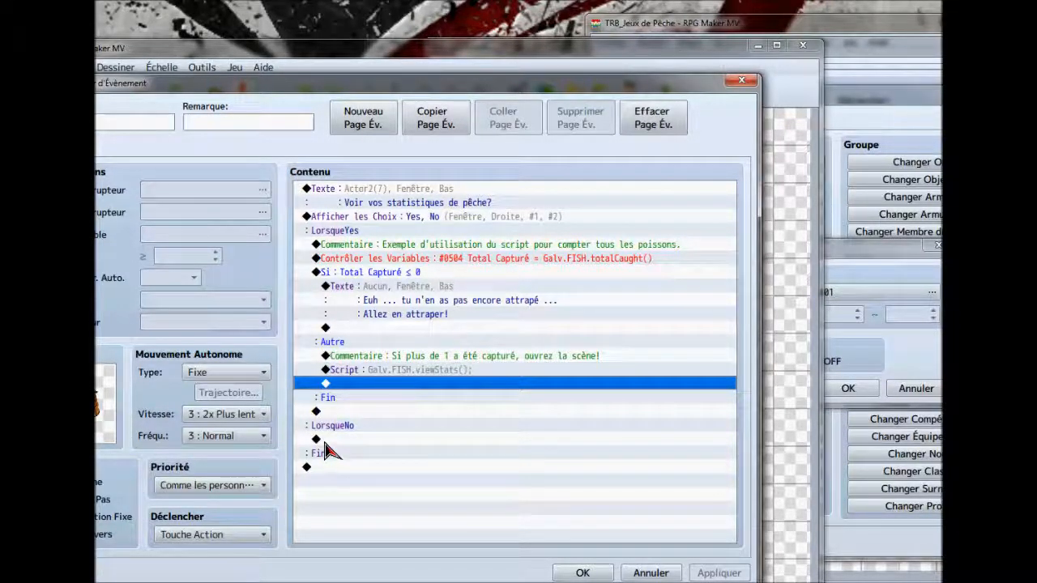
click(335, 468)
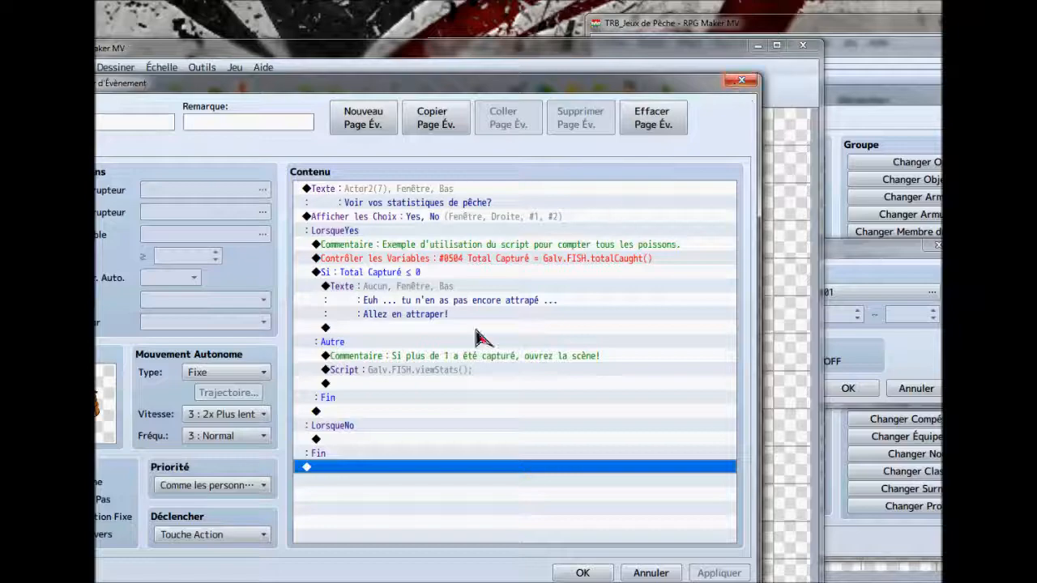
drag(554, 96, 873, 234)
drag(689, 225, 847, 68)
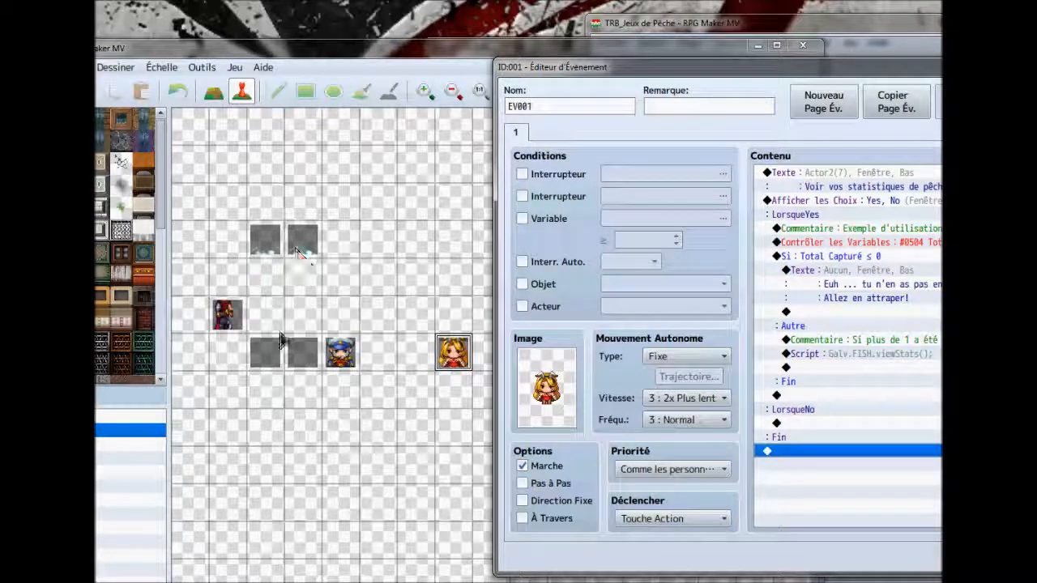
drag(679, 84, 397, 84)
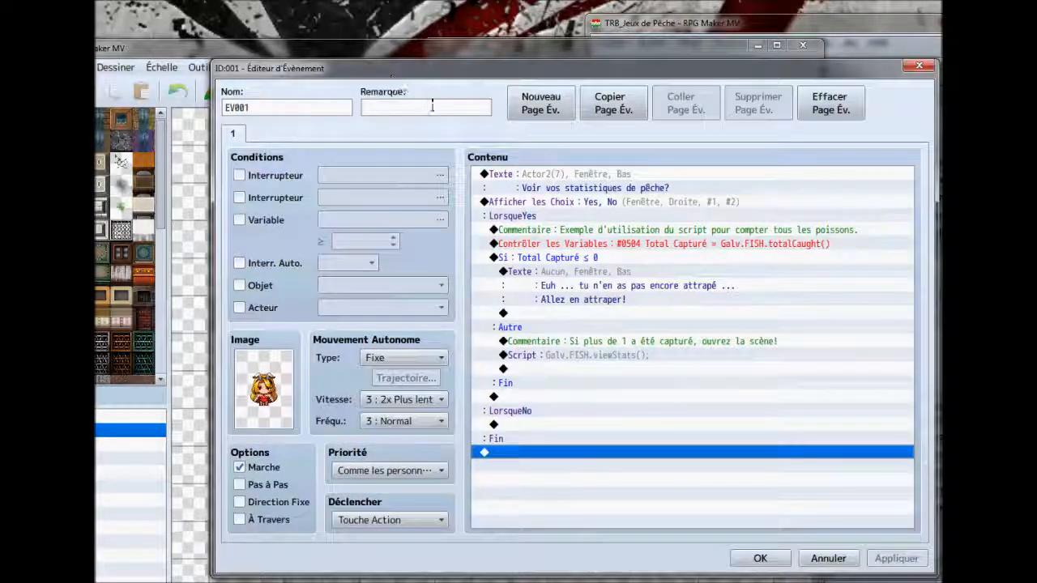
click(573, 245)
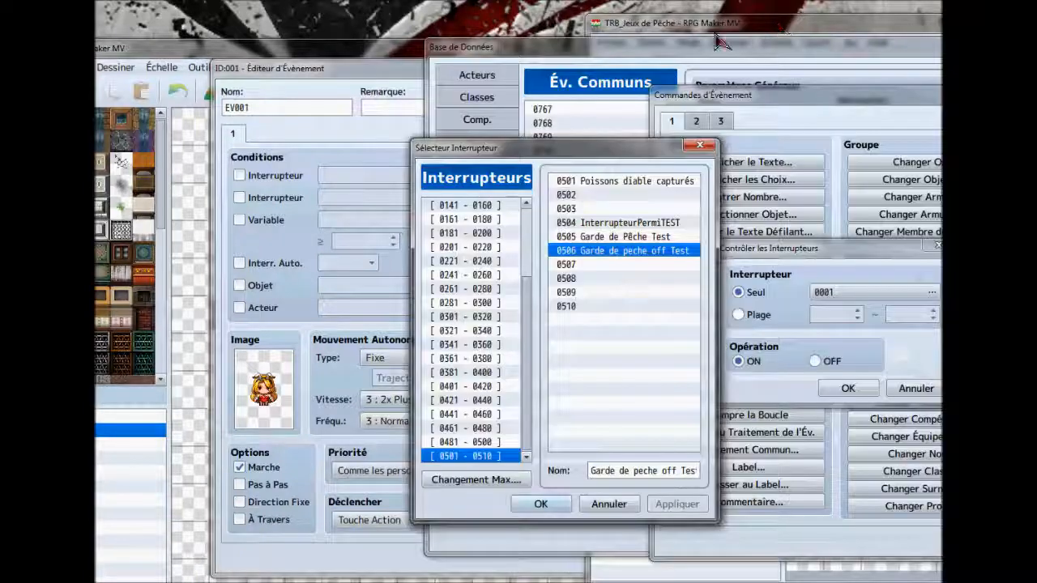
- Close the open switch, command, database and event dialogs without changes, and rearrange the two projects' windows so both maps show
click(701, 147)
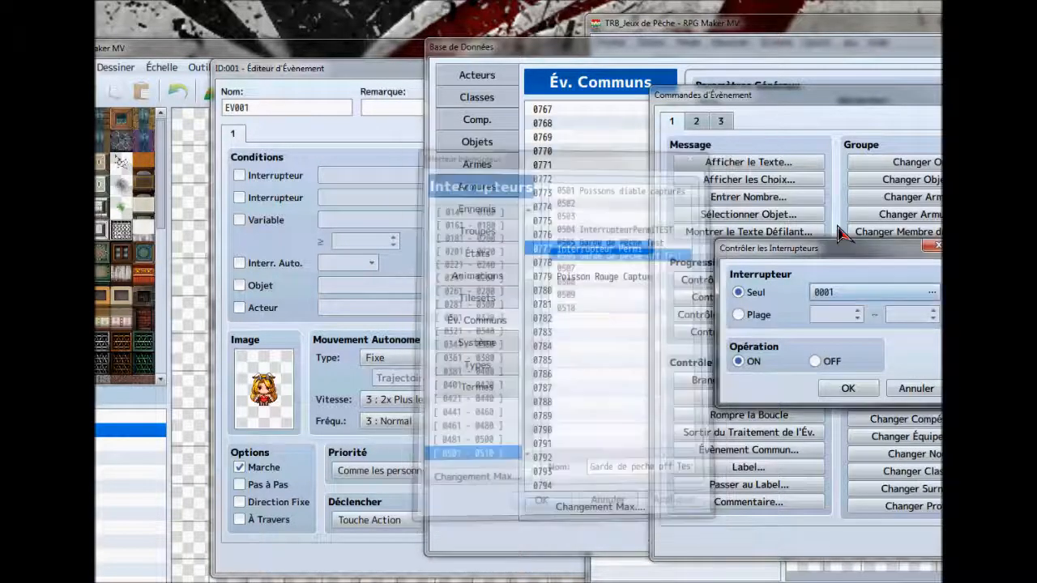
click(932, 246)
key(Escape)
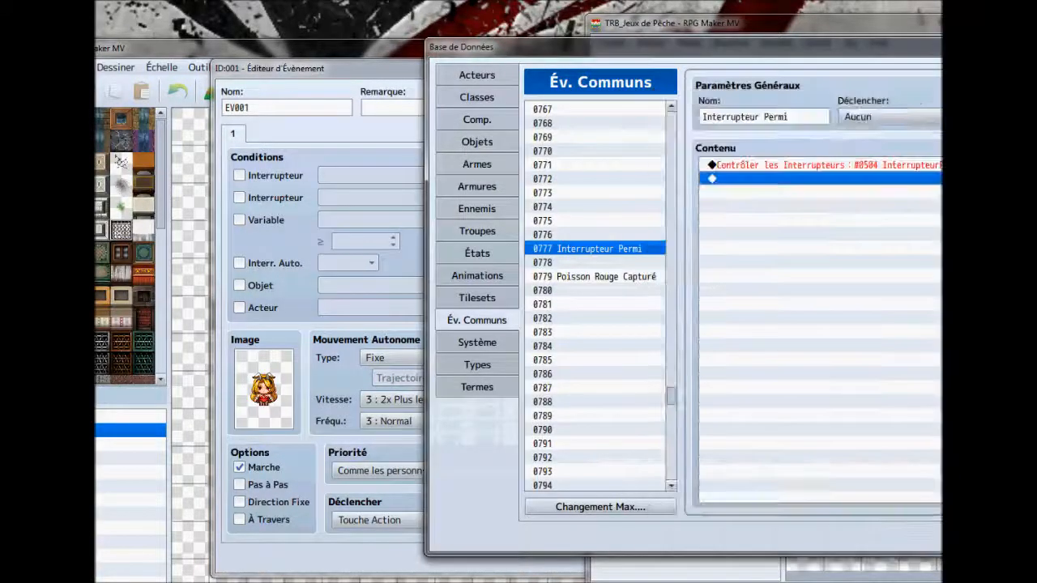
key(Escape)
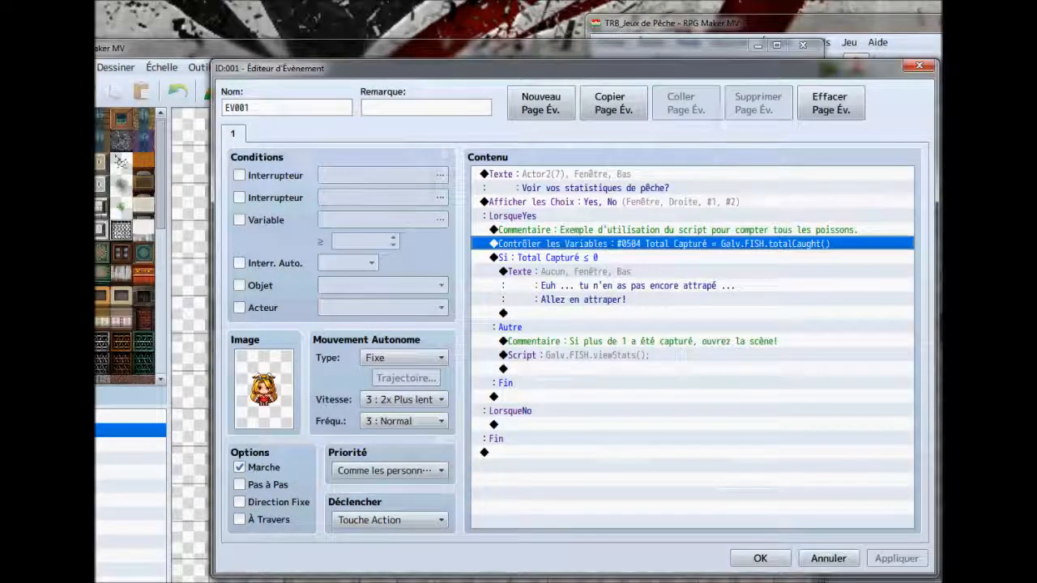
click(922, 68)
drag(592, 50, 429, 33)
drag(741, 22, 596, 28)
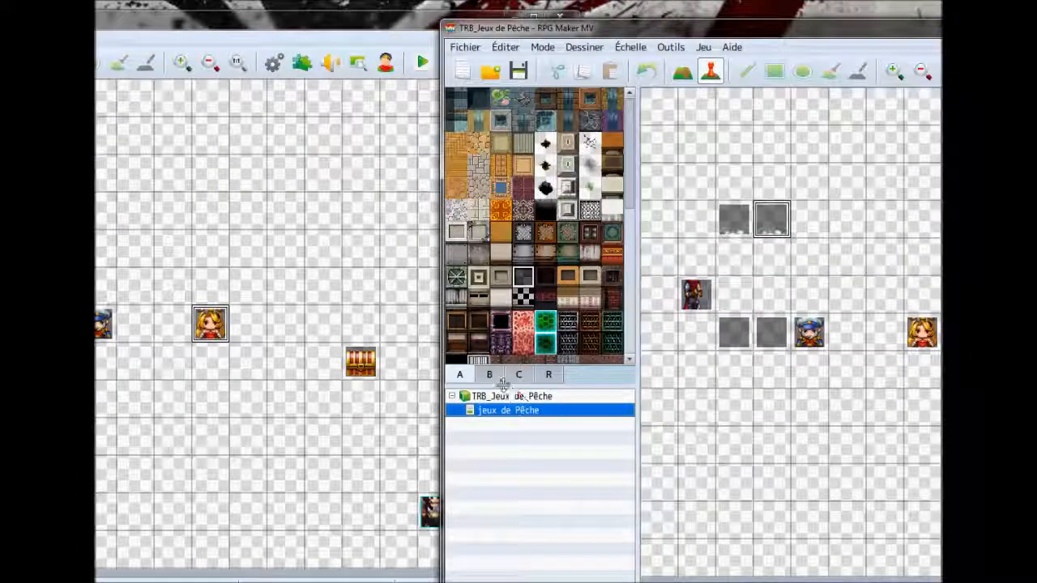
- Copy the jeux de Pêche map, paste it beneath the original in the TRB_Jeux de Pêche map tree, and compare both maps
right_click(490, 421)
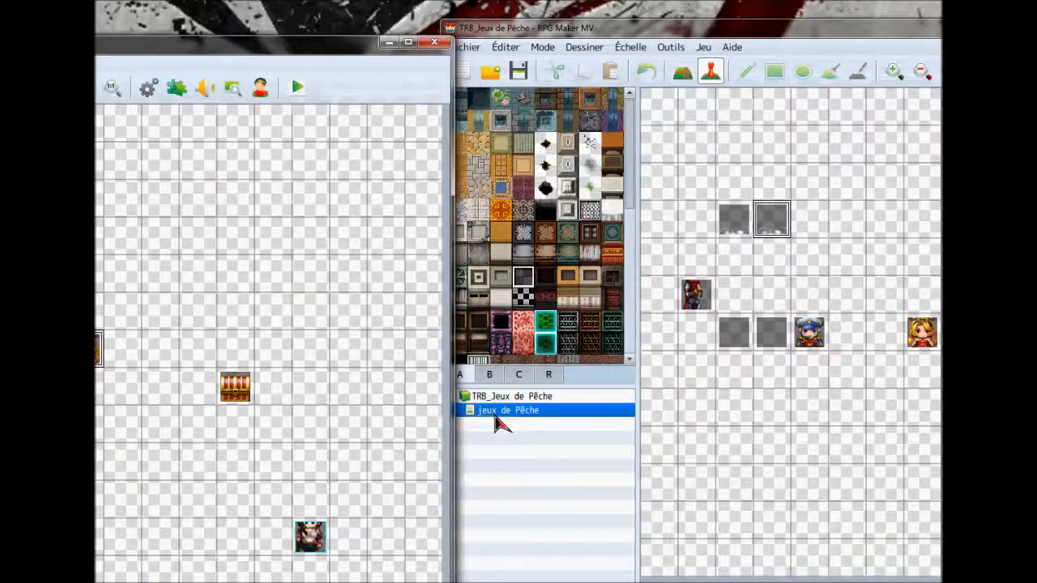
right_click(496, 415)
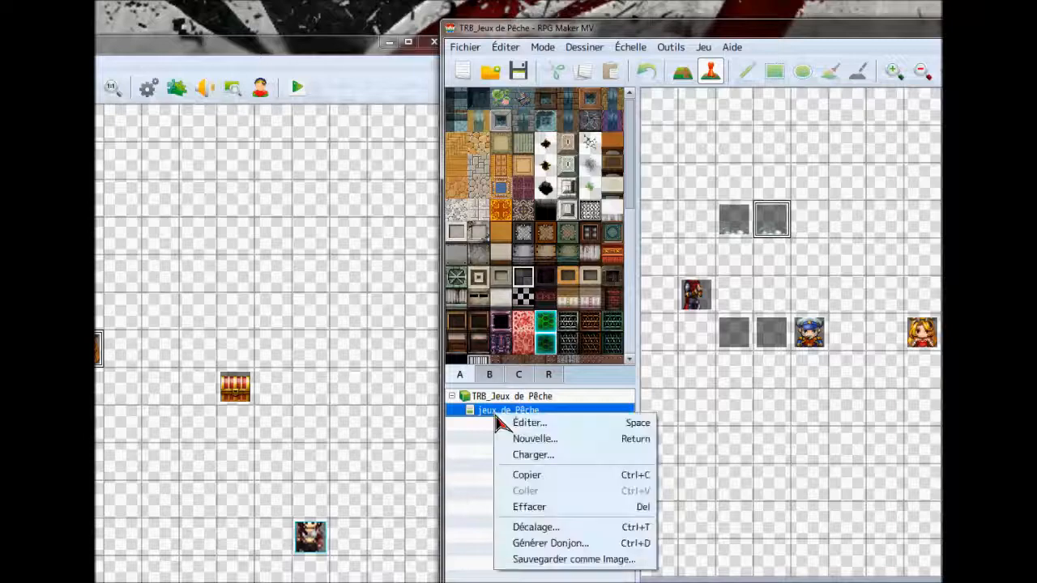
click(524, 475)
drag(338, 65, 926, 31)
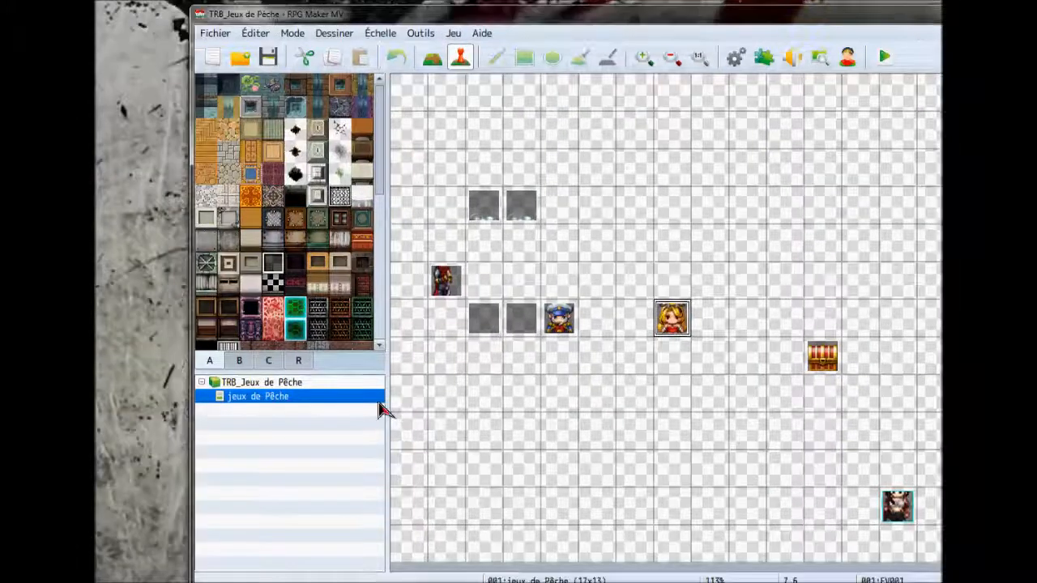
right_click(270, 409)
click(298, 488)
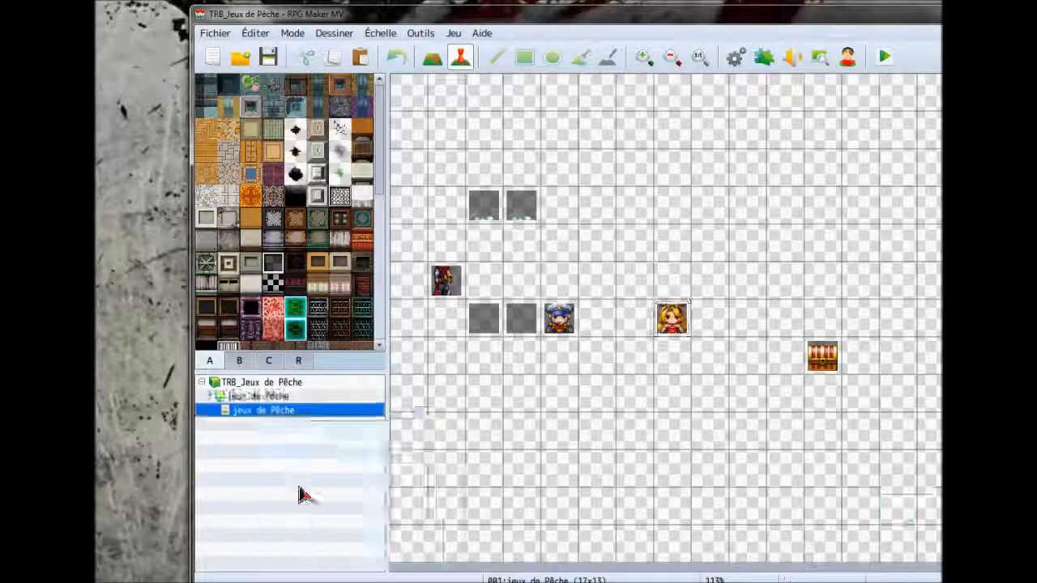
click(267, 396)
click(265, 410)
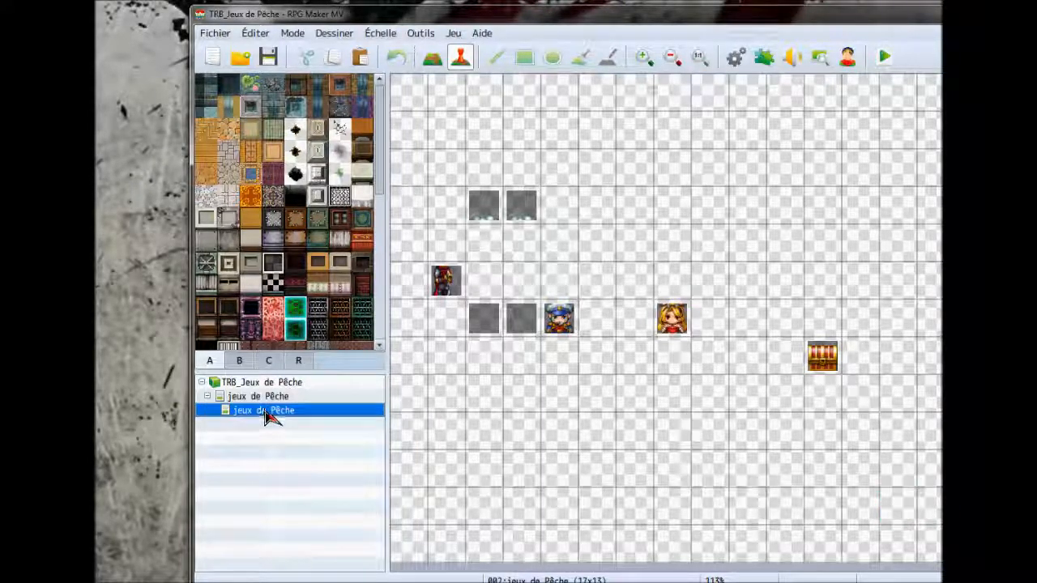
click(266, 397)
click(264, 411)
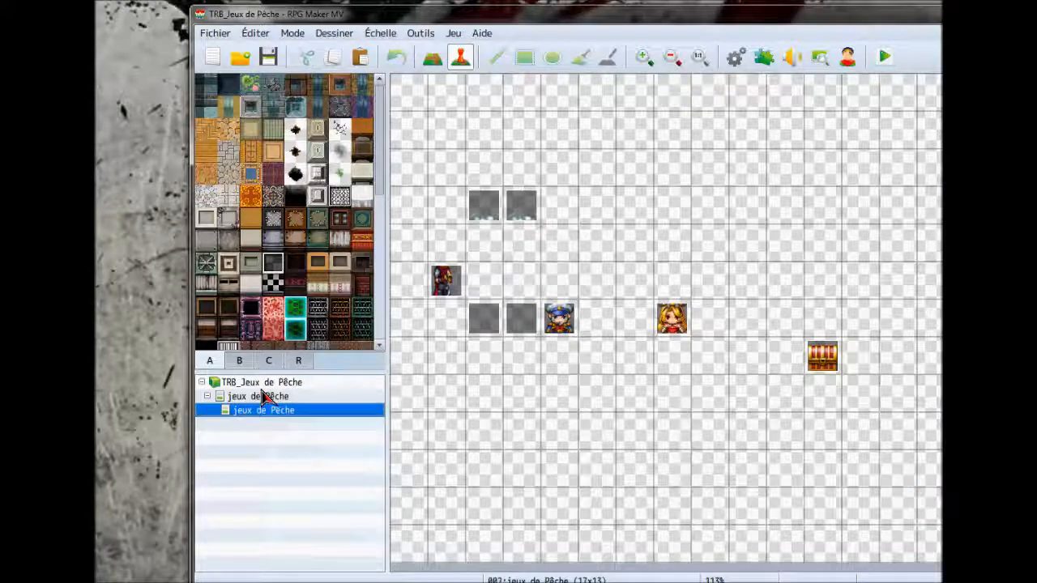
- View the blonde girl's event and the treasure chest's event on the pasted map, closing each without changes
double_click(671, 318)
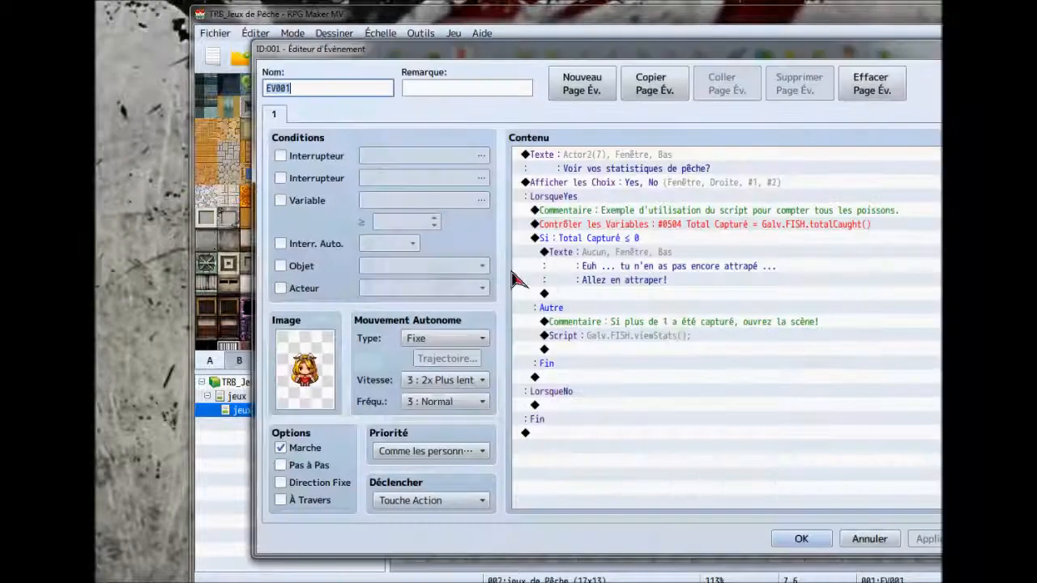
click(959, 48)
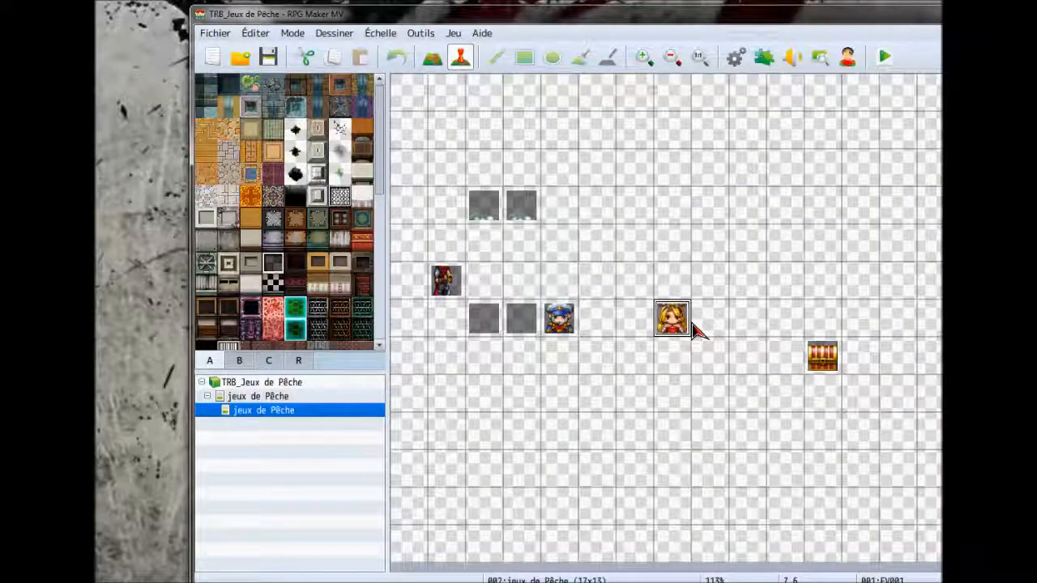
double_click(821, 355)
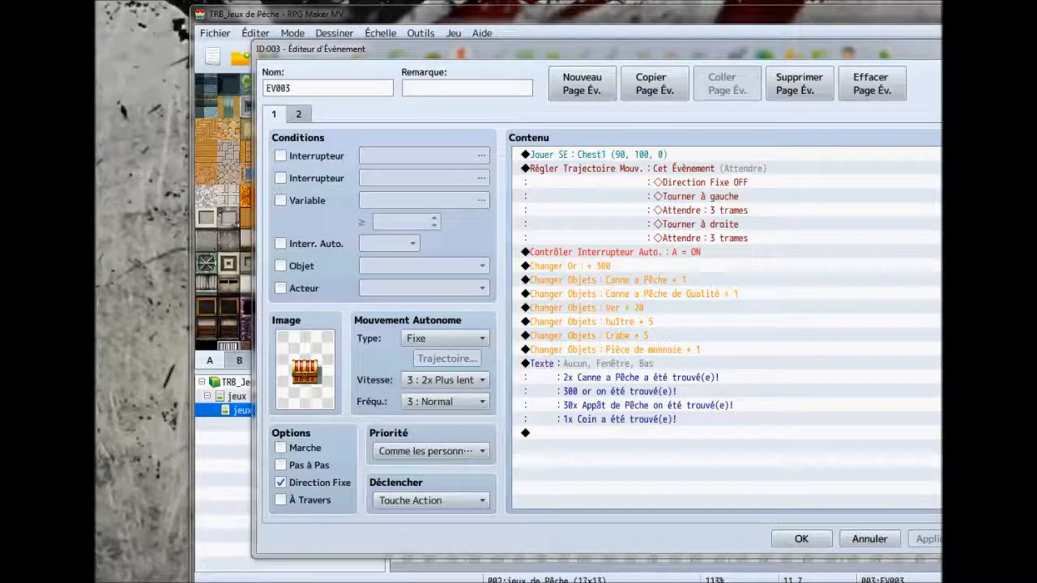
click(962, 48)
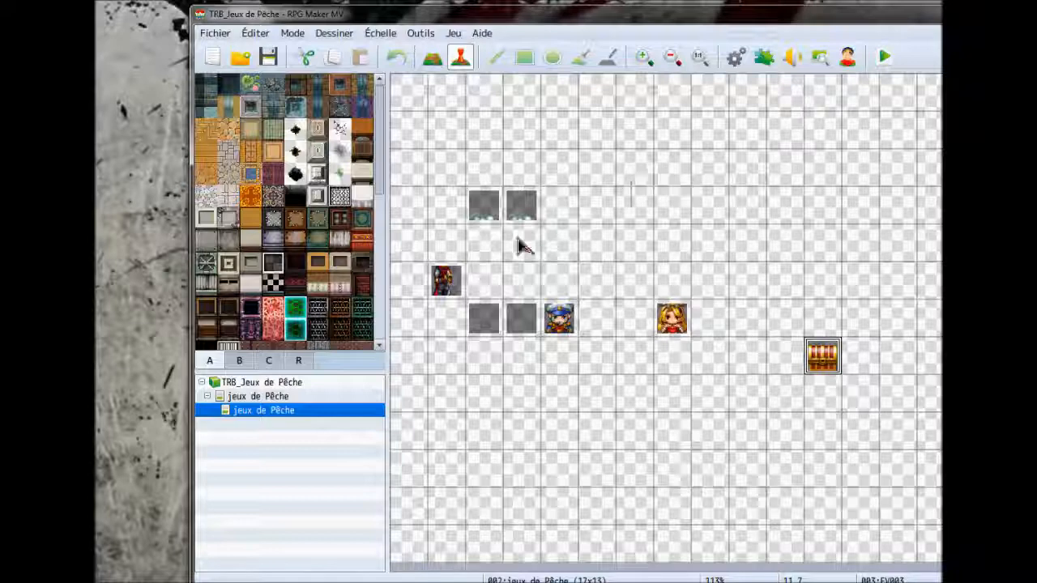
- Examine the addFish and randFish script lines in the Pêcher au coucher soleil event, and cancel without changes
click(528, 209)
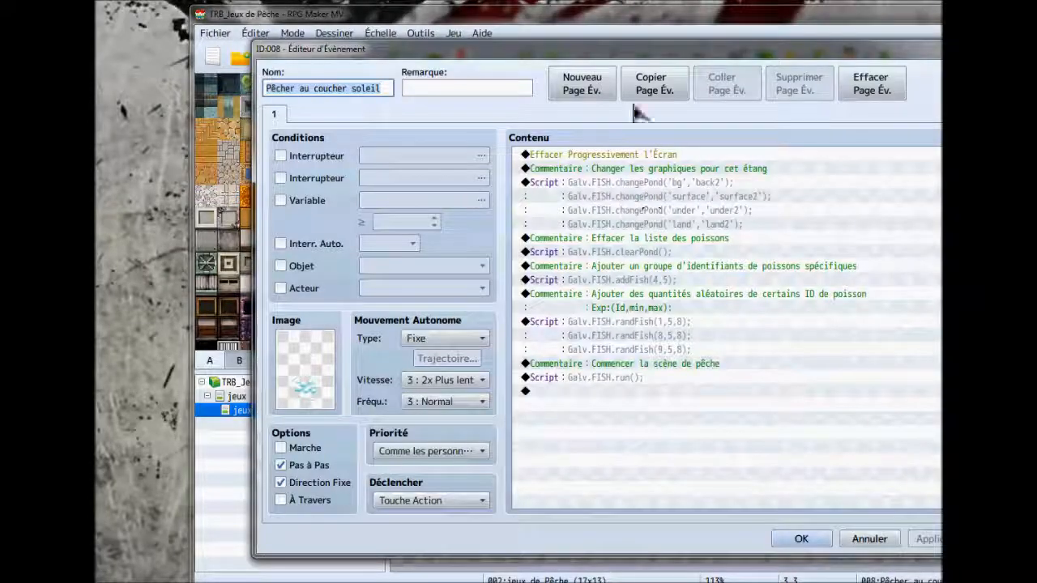
drag(609, 48, 564, 27)
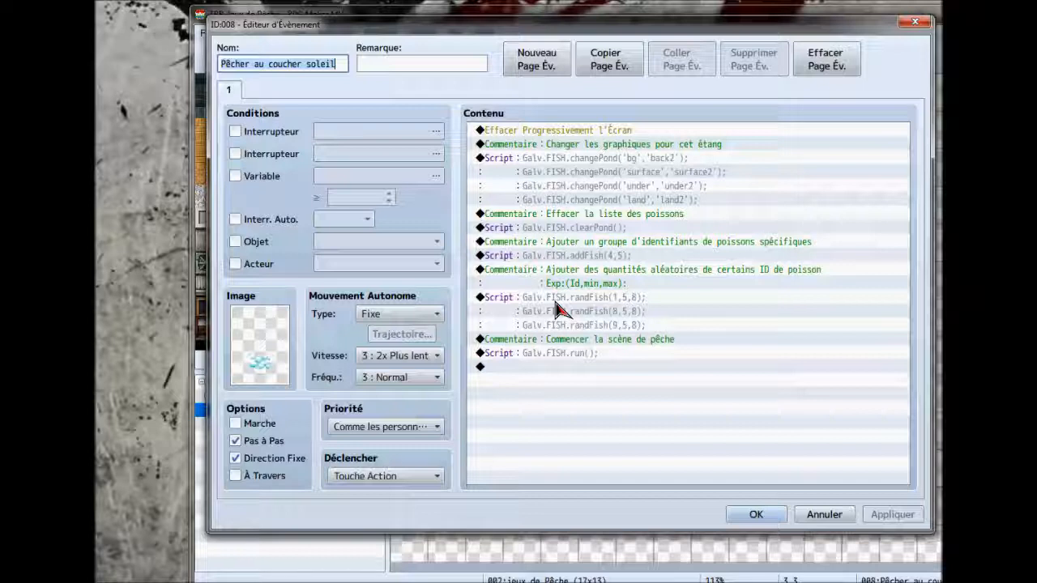
click(563, 255)
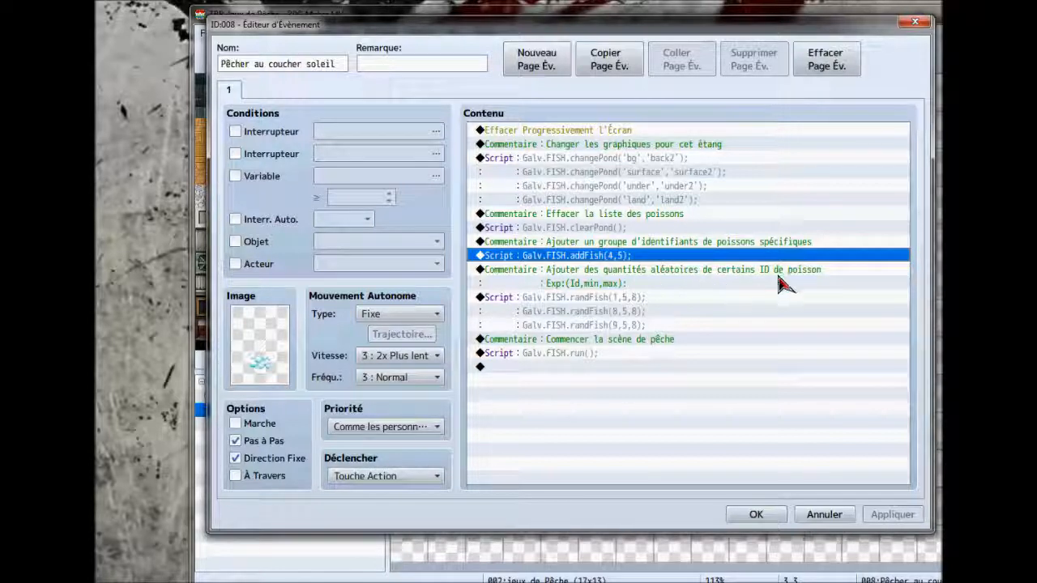
click(621, 299)
right_click(611, 295)
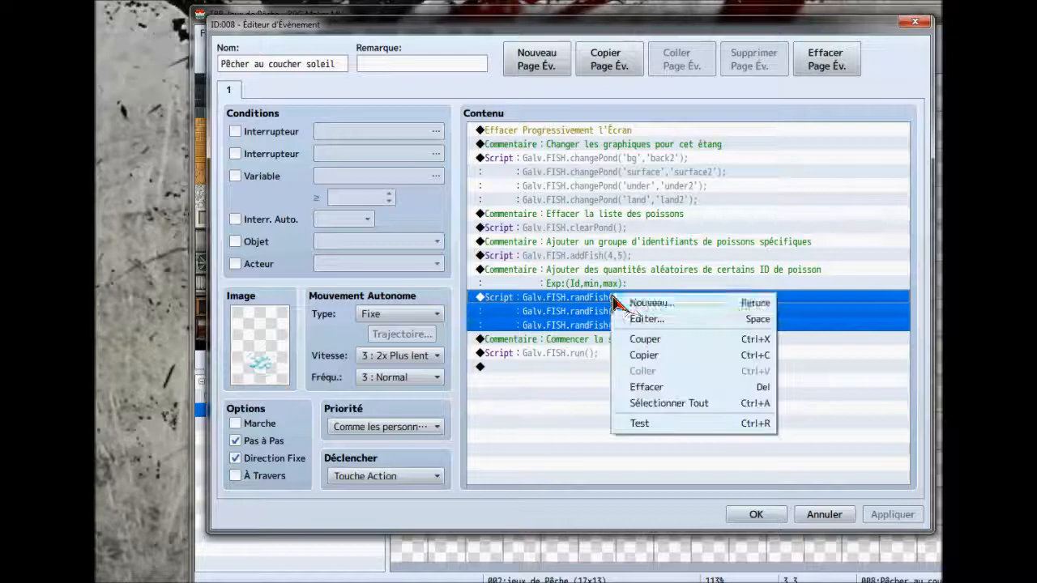
click(636, 318)
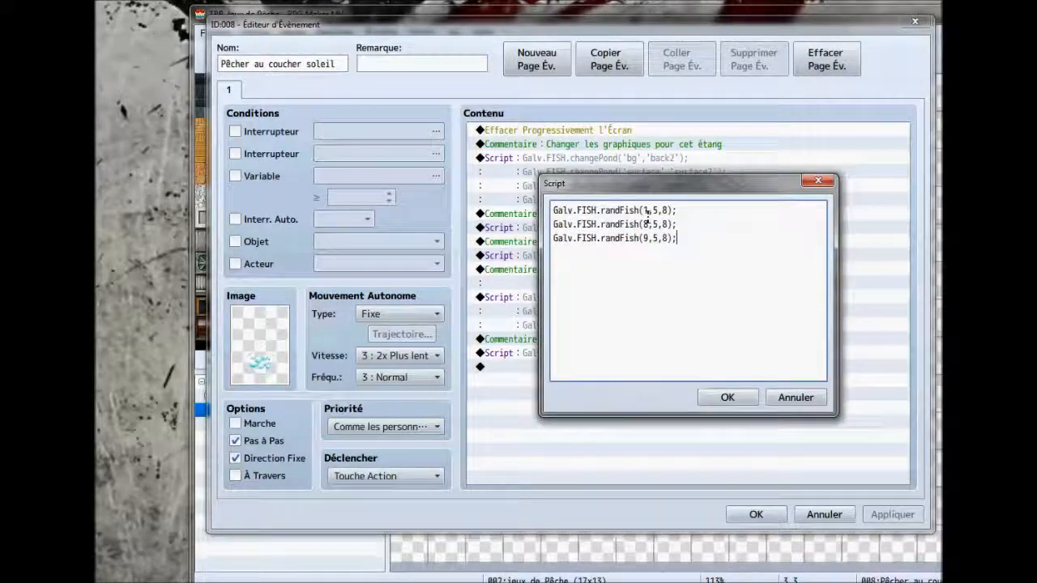
click(644, 210)
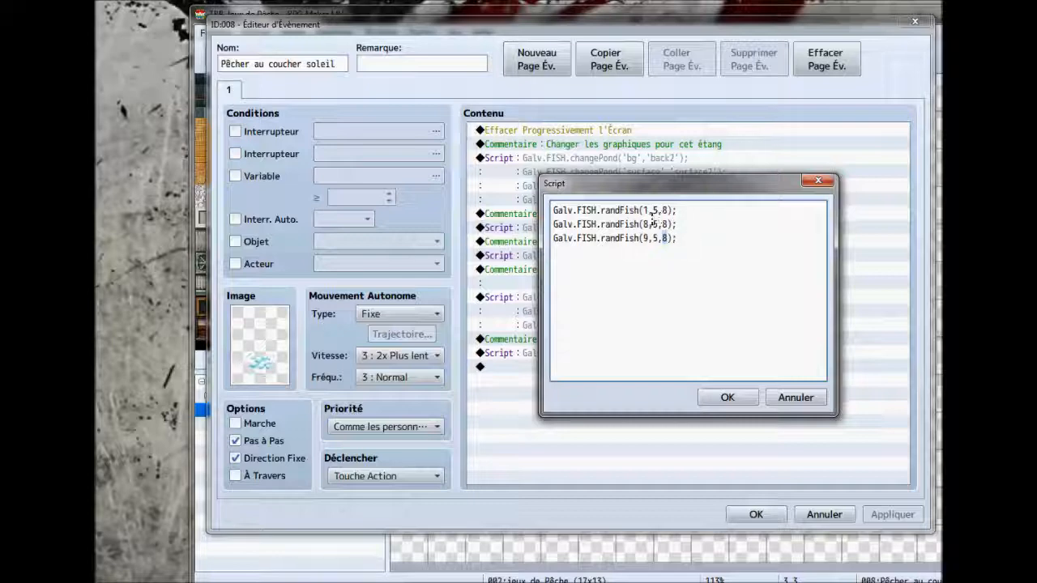
click(793, 397)
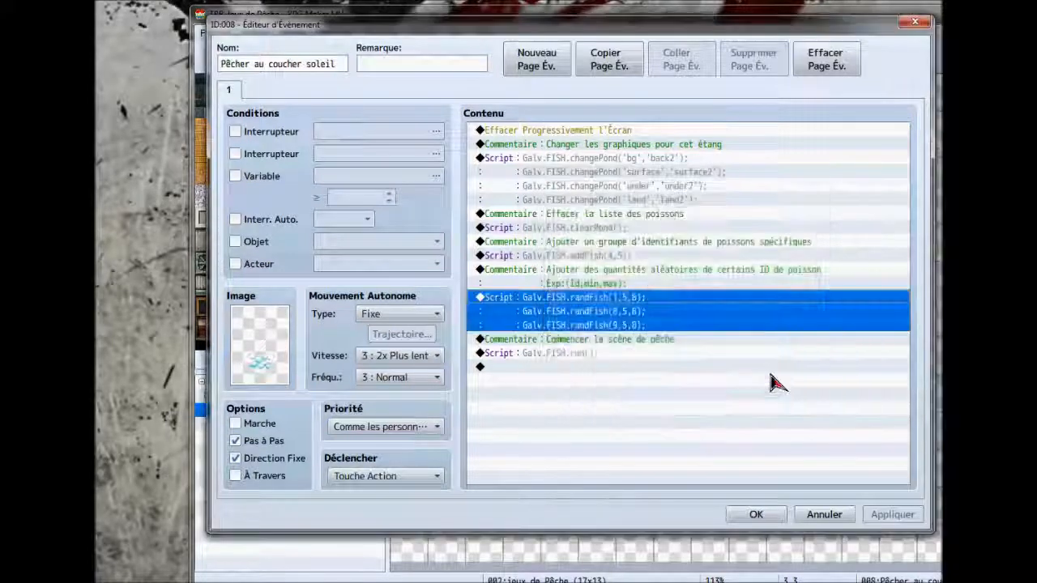
click(814, 515)
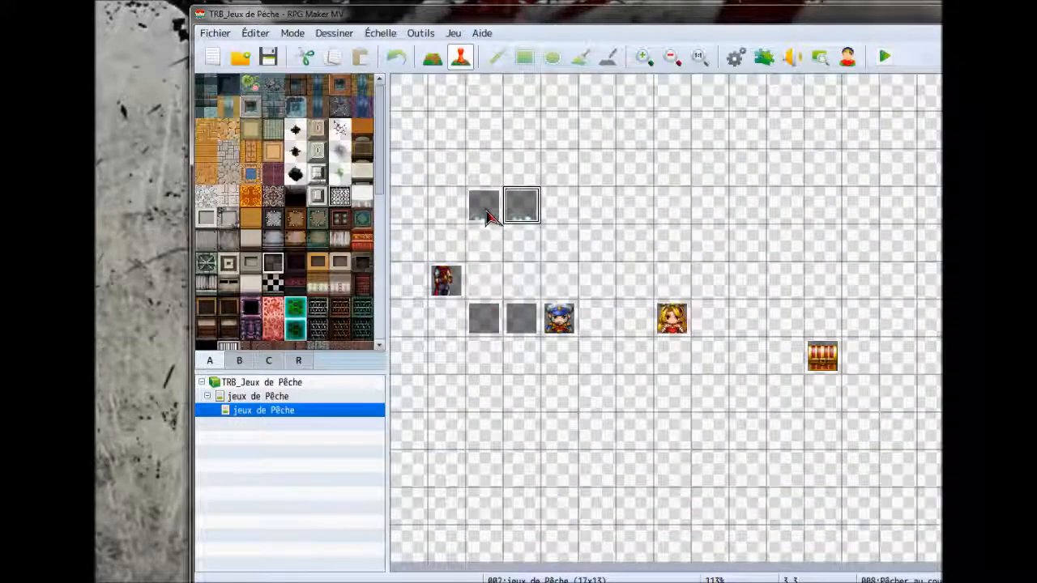
- Examine the Pêcher le jours event and its Galv.FISH.run(); script, and cancel without changes
right_click(485, 209)
click(512, 217)
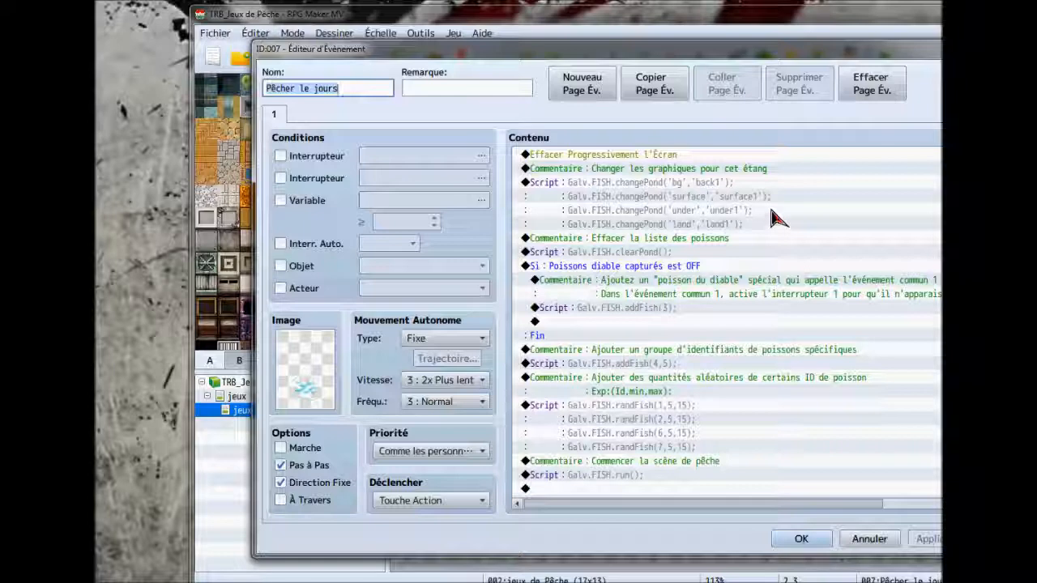
drag(643, 56, 545, 28)
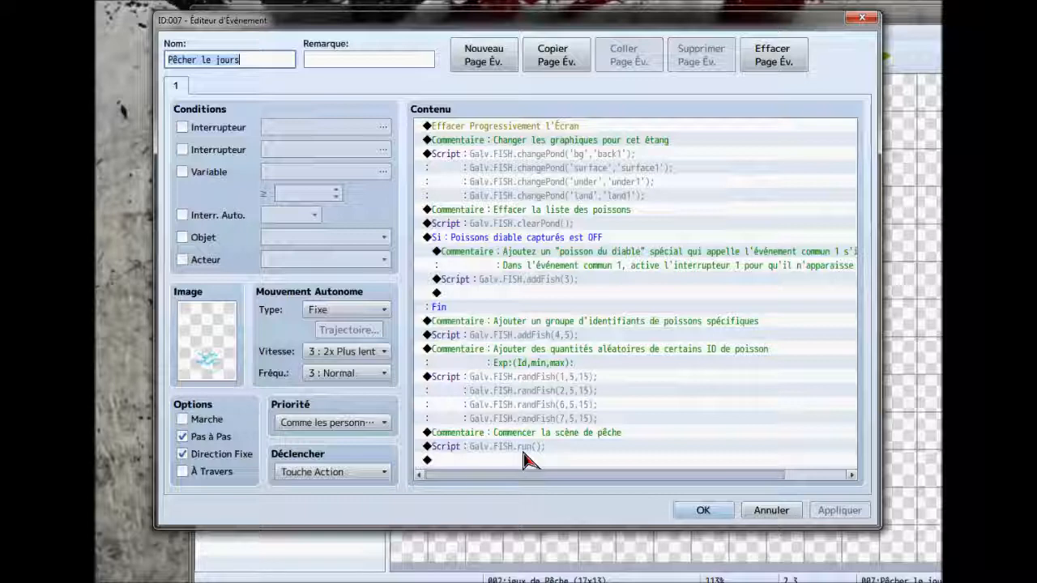
click(488, 449)
right_click(496, 449)
click(522, 473)
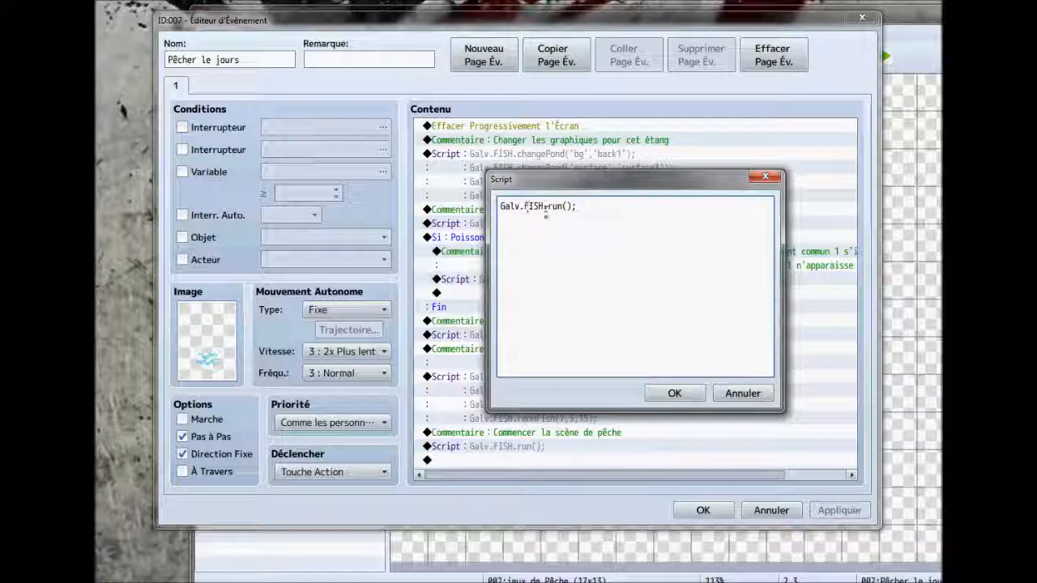
click(743, 393)
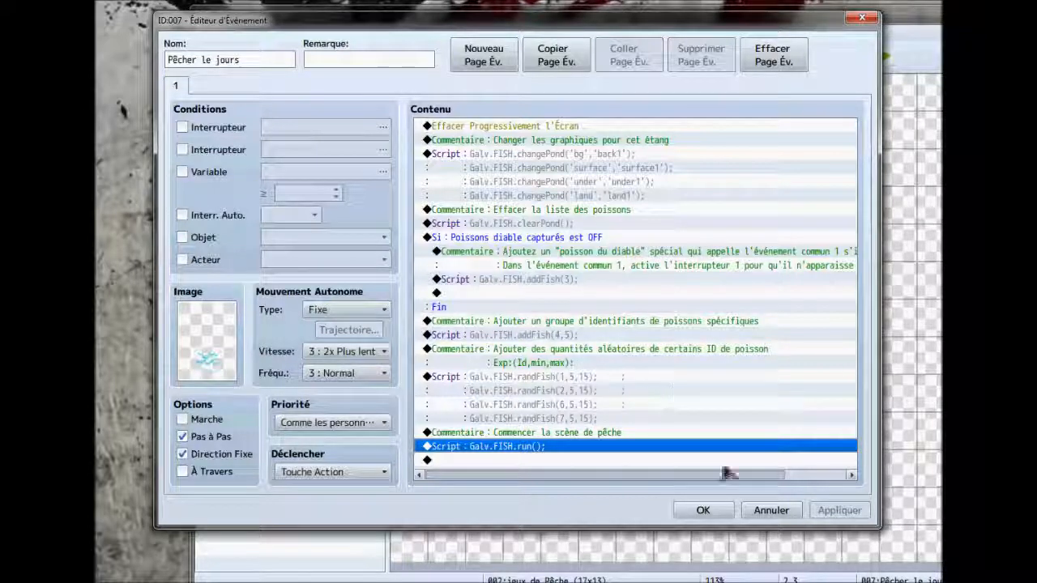
click(749, 511)
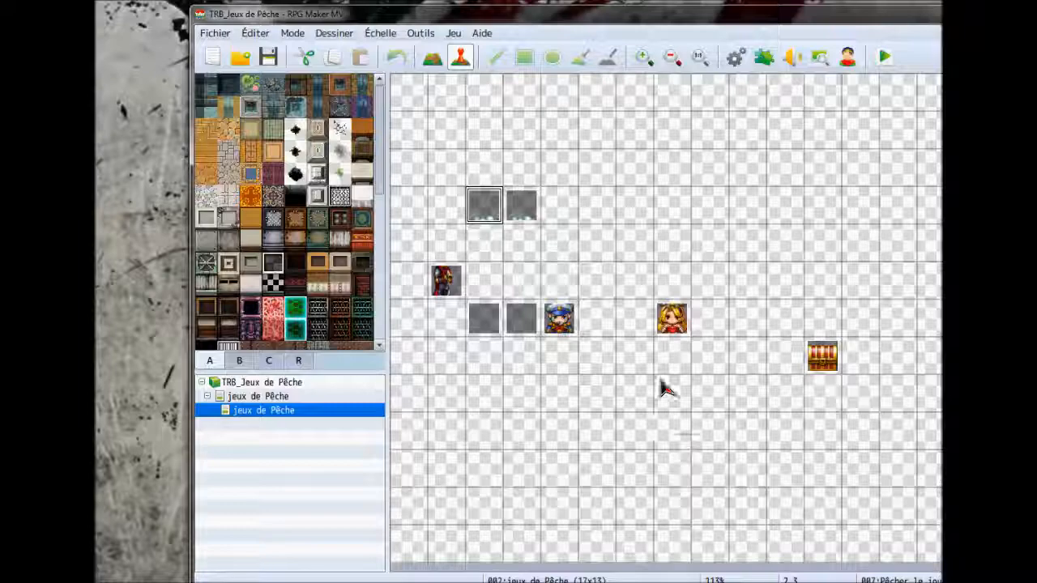
- Bring the whole editor window into view, consult the TRB_Pêcheur plugin's help, and close the plugin manager without changes
drag(713, 26, 619, 28)
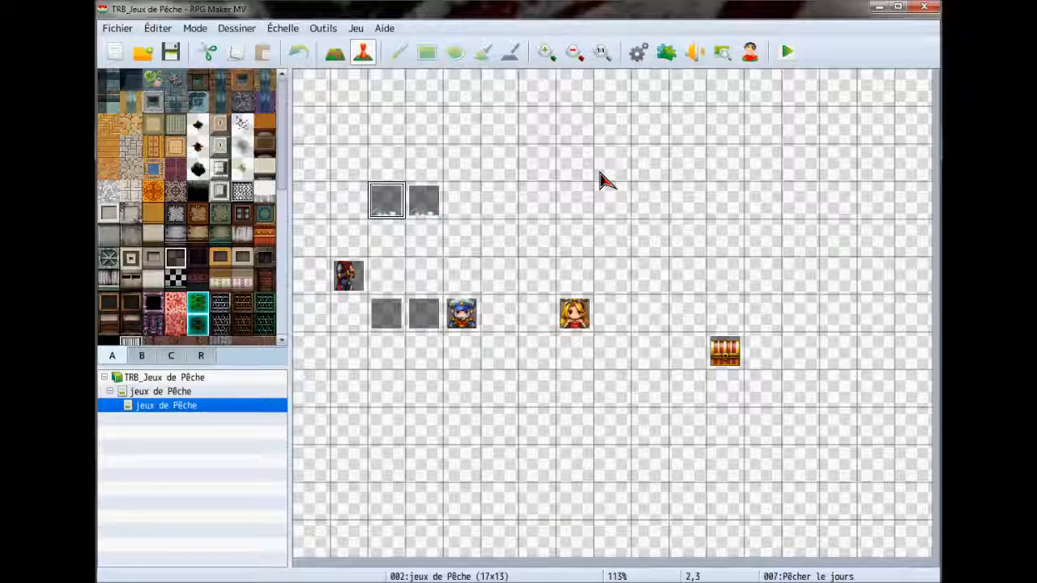
click(666, 52)
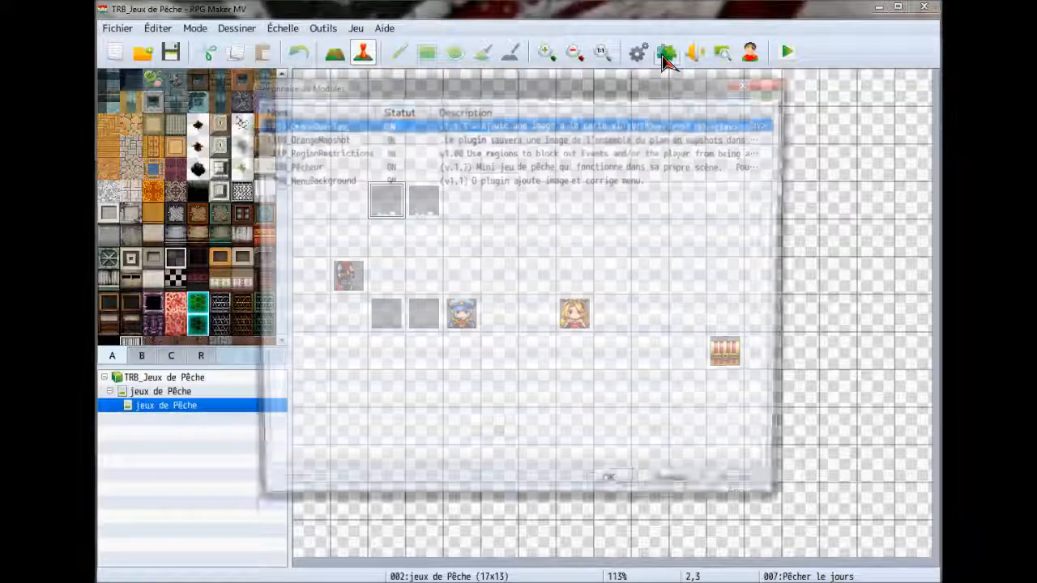
double_click(492, 164)
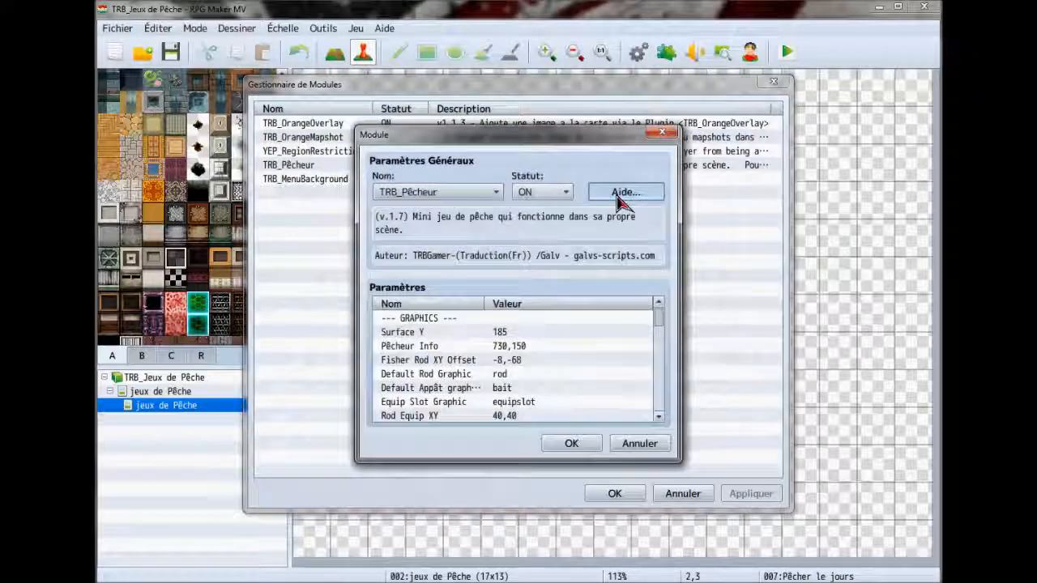
click(620, 192)
drag(706, 188, 705, 153)
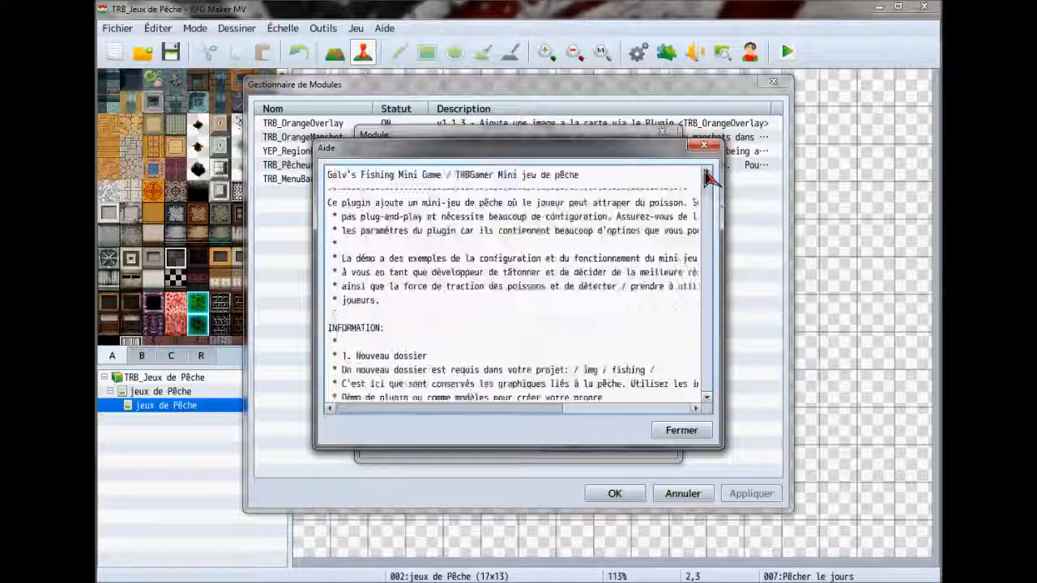
click(703, 145)
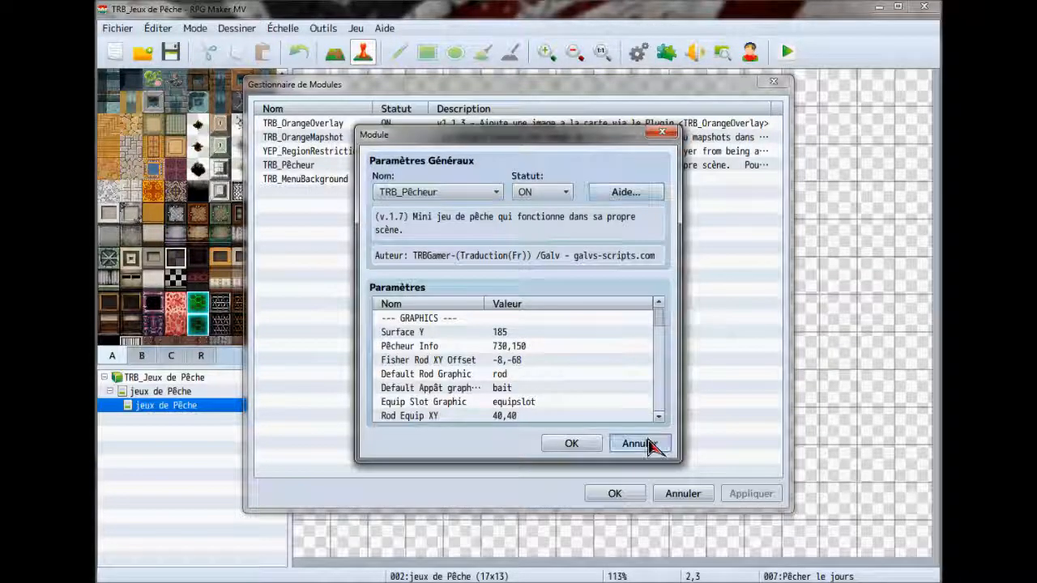
click(648, 445)
click(779, 84)
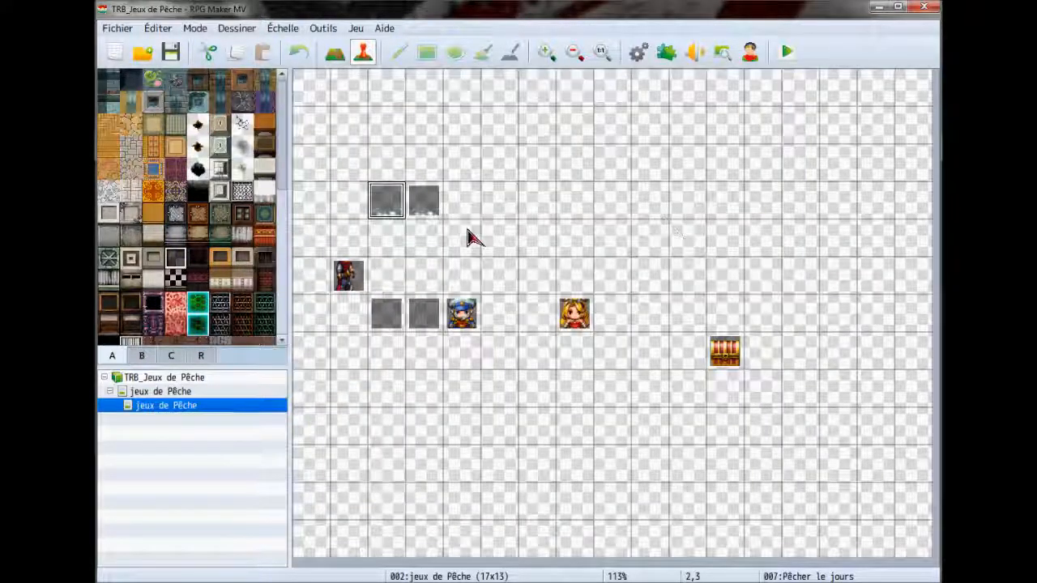